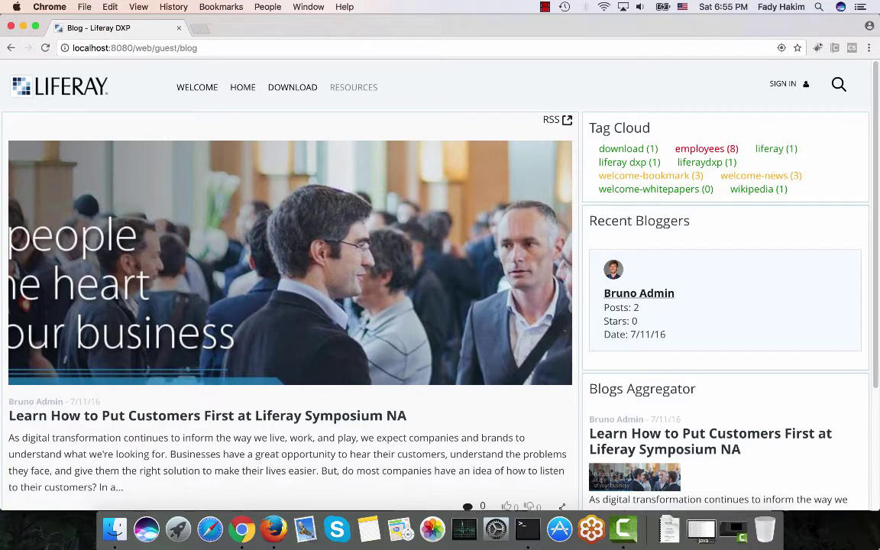
- From the Welcome page, sign in with the administrator's screen name and password
mouse_move(230, 105)
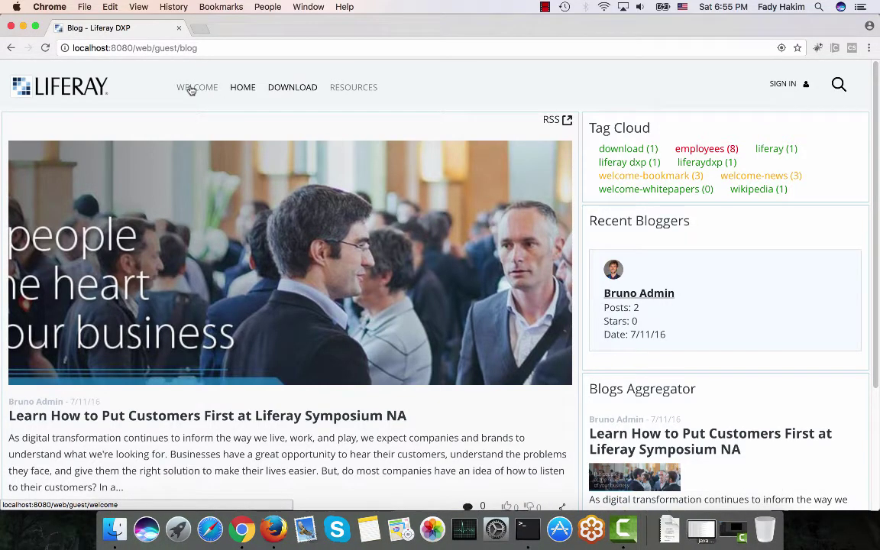
left_click(191, 89)
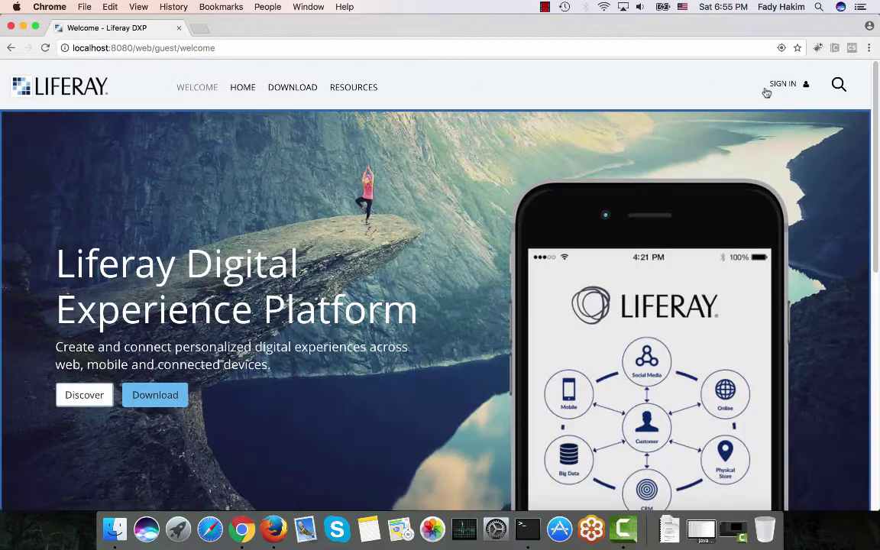
left_click(786, 89)
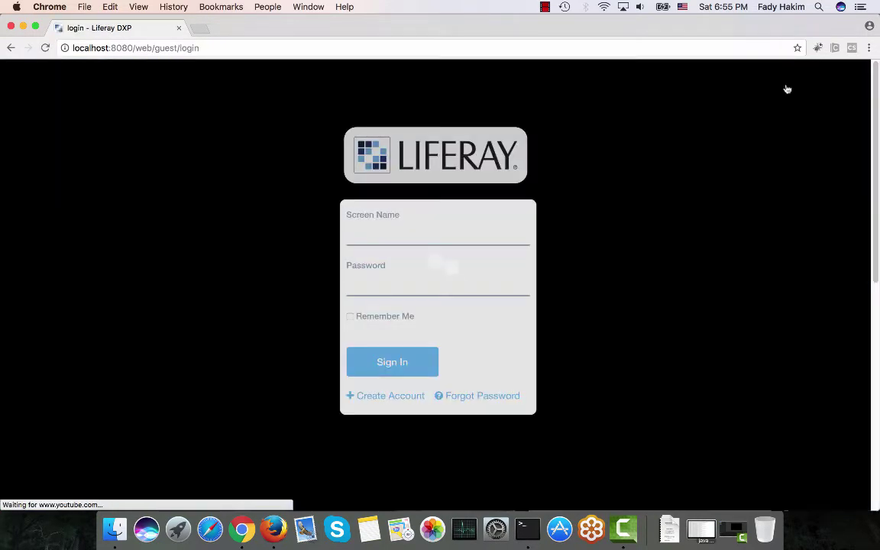
left_click(357, 238)
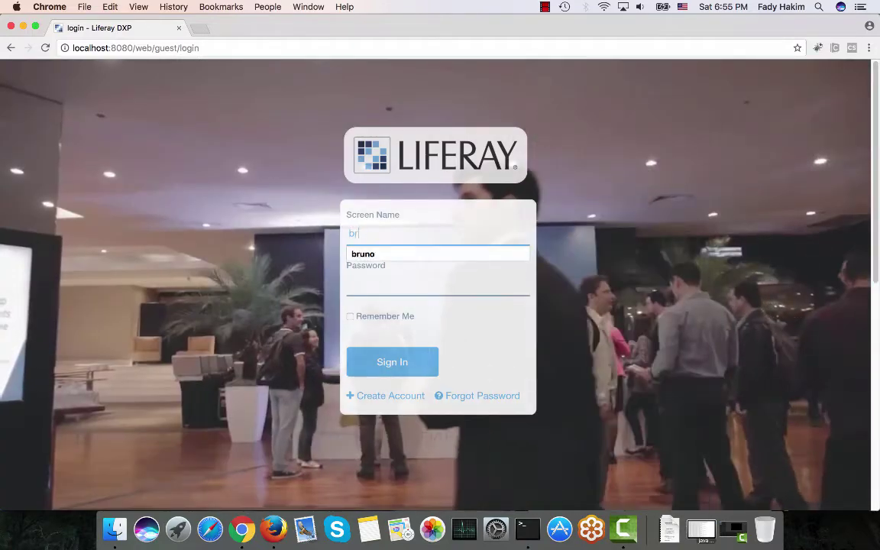
key("Down")
key("Tab")
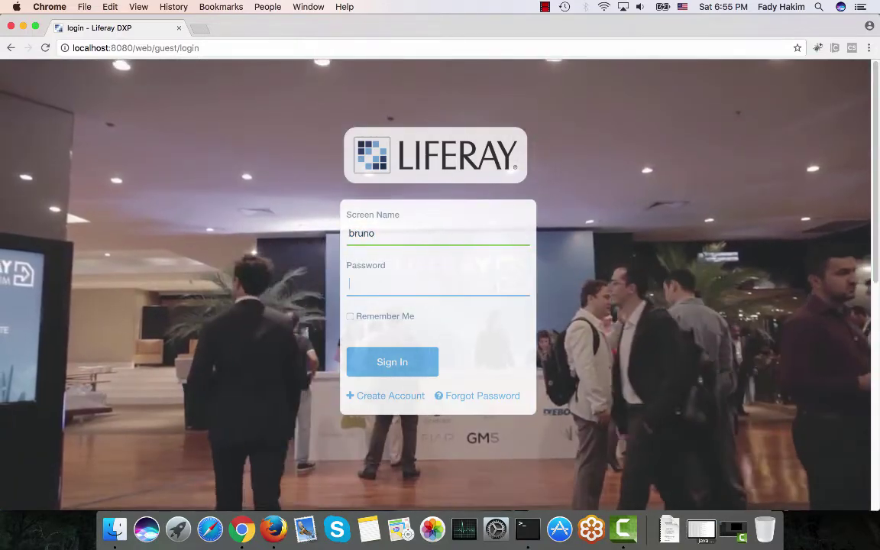
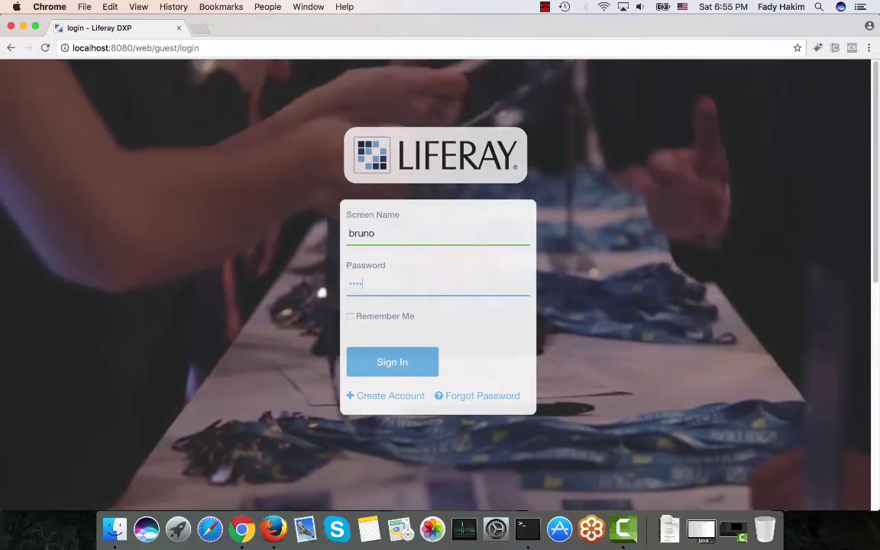
key("Return")
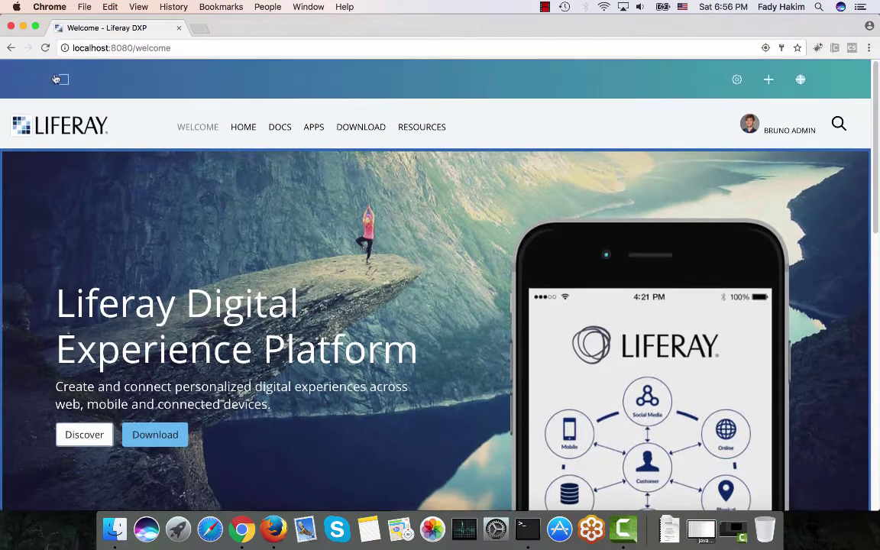
- Review the two entries on the Blogs administration page under Content, then return to the public site
left_click(61, 78)
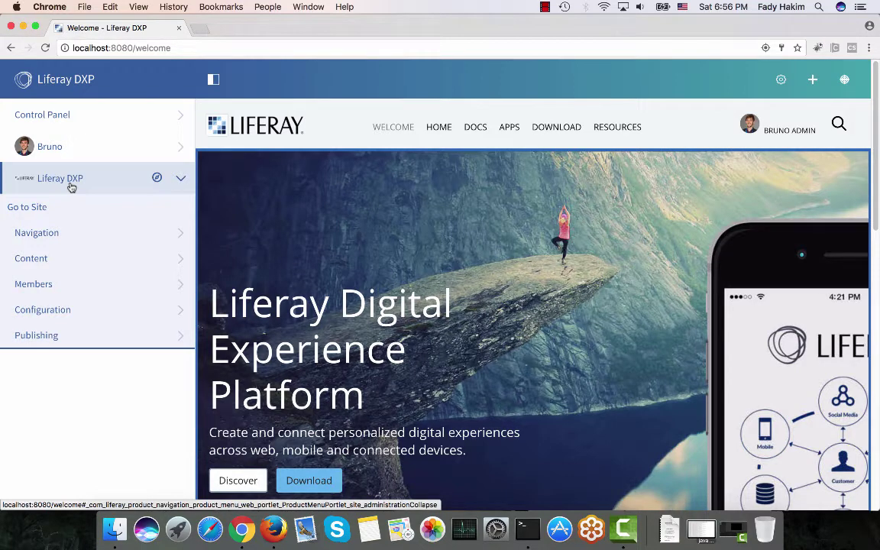
left_click(45, 259)
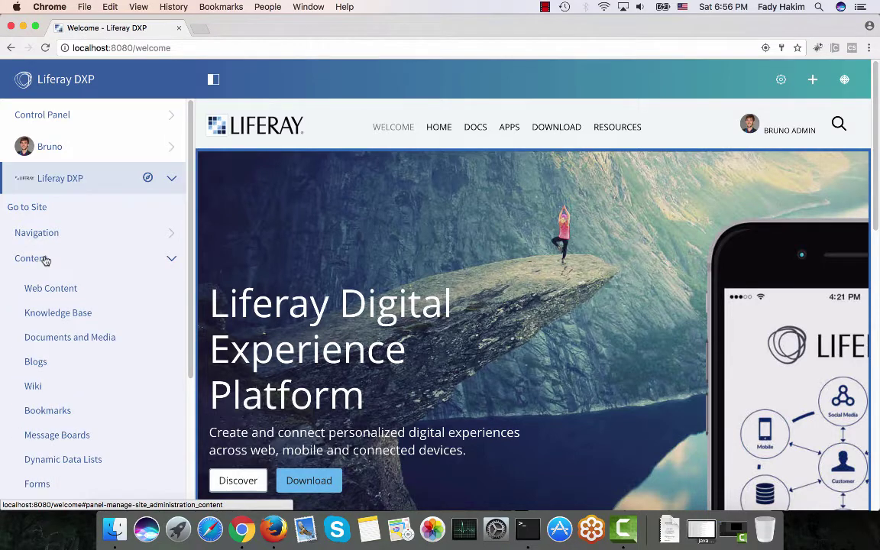
left_click(36, 362)
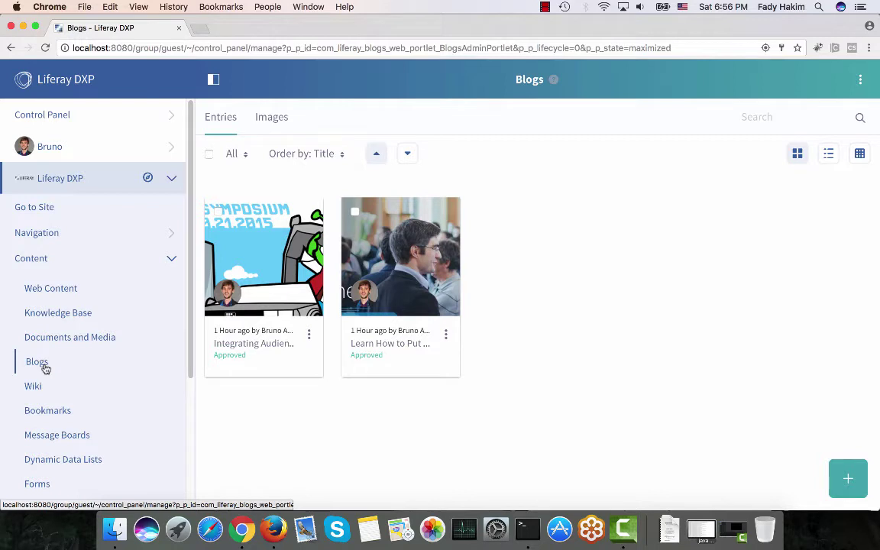
left_click(51, 213)
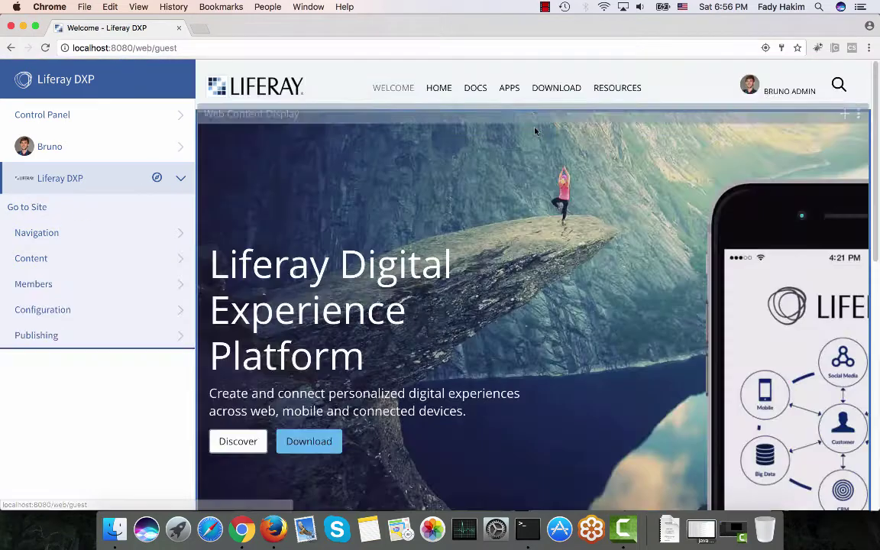
- View the Blog page as the admin under Resources, then switch to the signed-out Firefox window
mouse_move(609, 96)
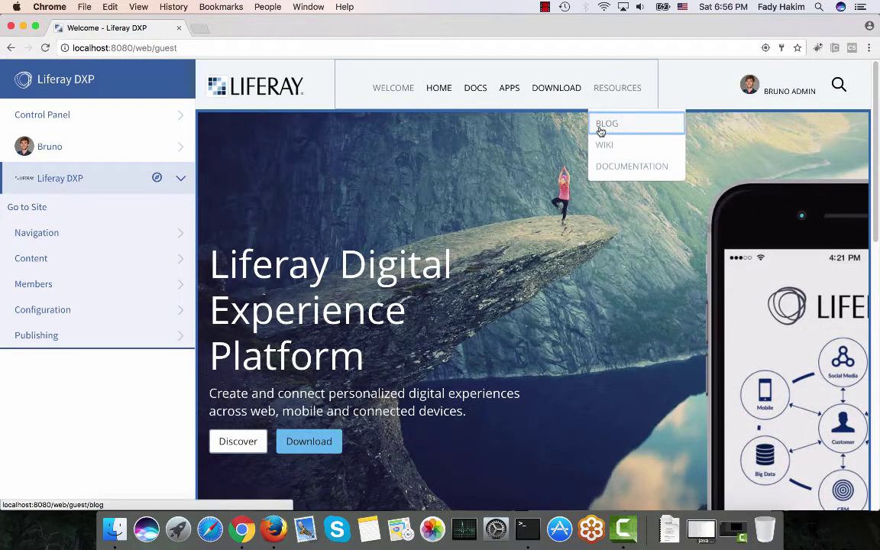
left_click(600, 128)
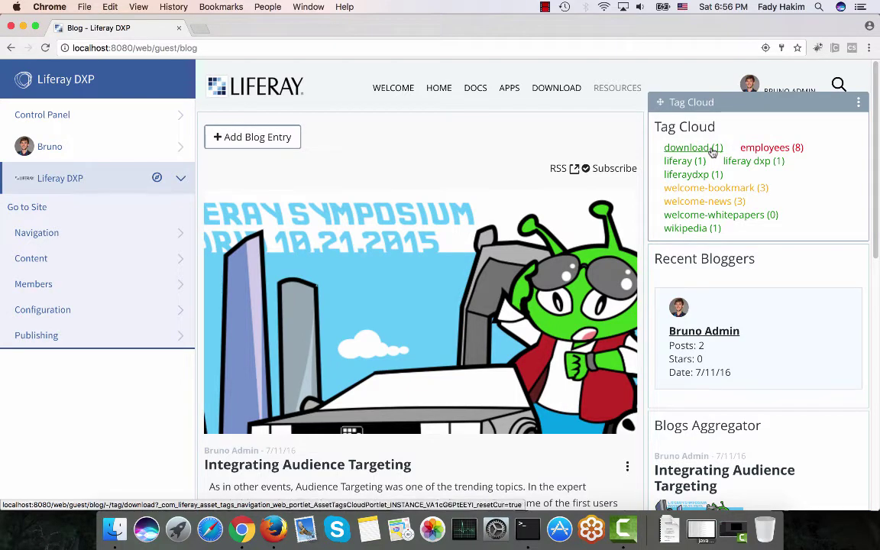
scroll(711, 152, "down", 1)
scroll(720, 305, "down", 4)
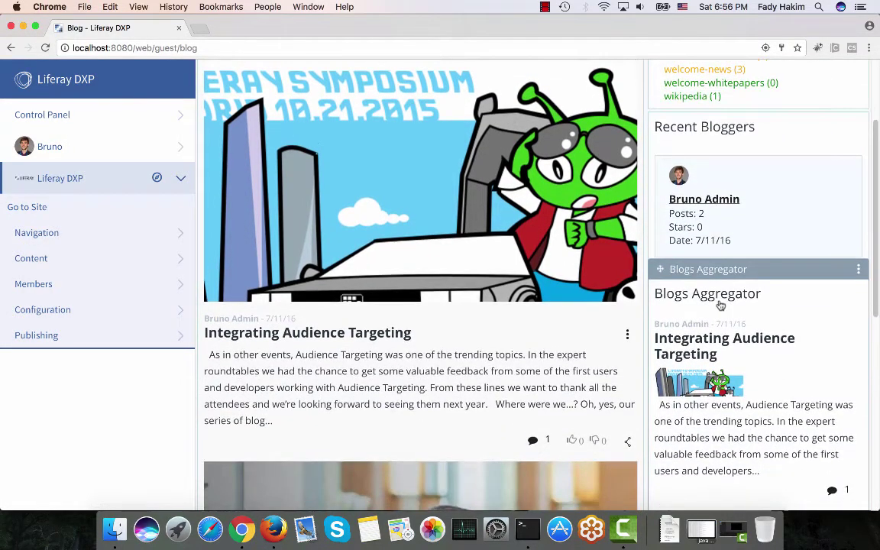
scroll(720, 305, "down", 3)
scroll(718, 304, "up", 8)
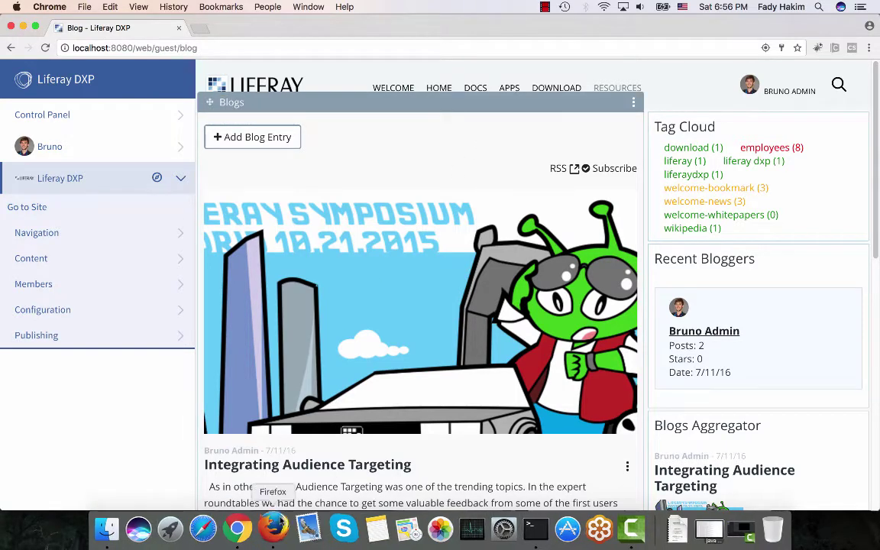
left_click(279, 520)
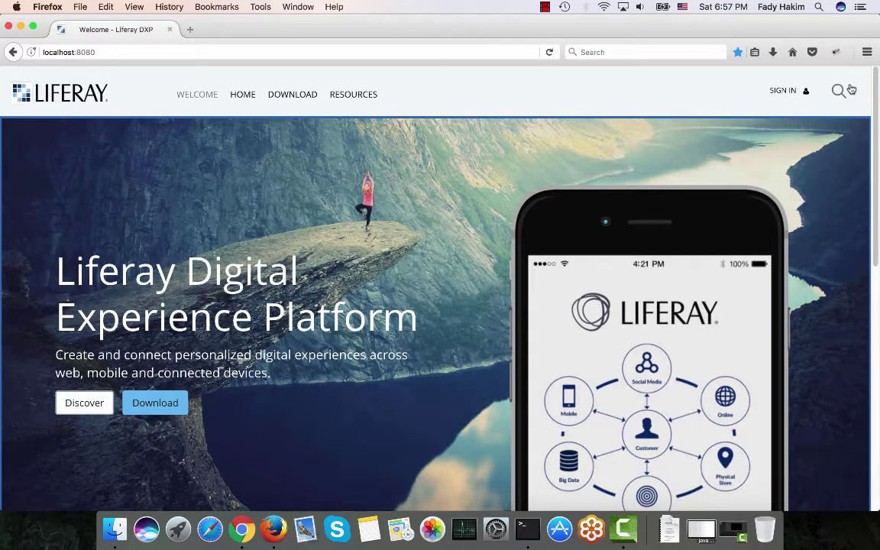
- Open the Blog page as a guest in Firefox, then return to the admin's Chrome window
mouse_move(354, 100)
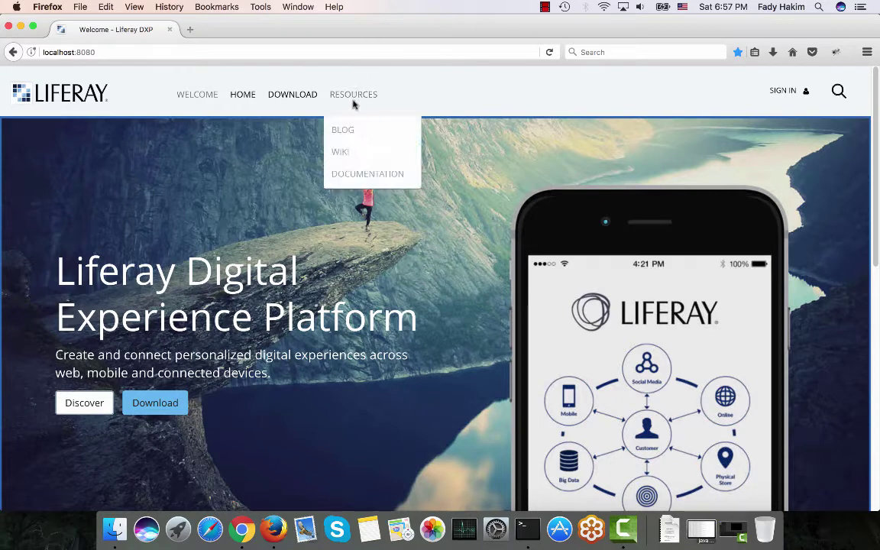
left_click(349, 132)
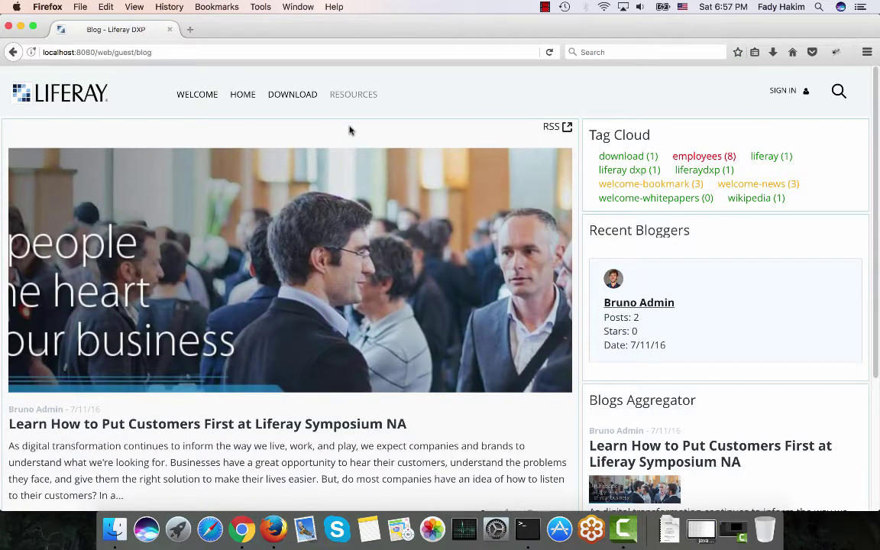
left_click(240, 535)
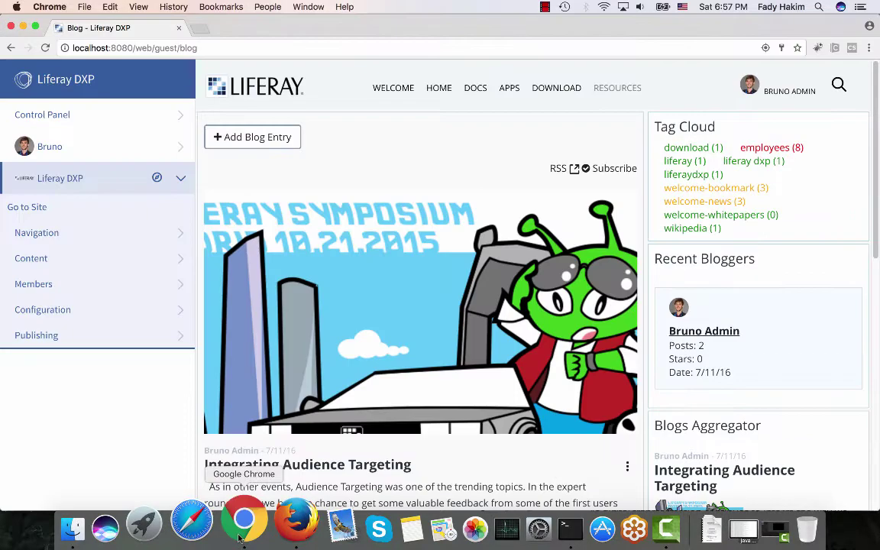
- Open the Blogs administration page via Content, compare with Firefox's guest blog, and return to Chrome
left_click(111, 258)
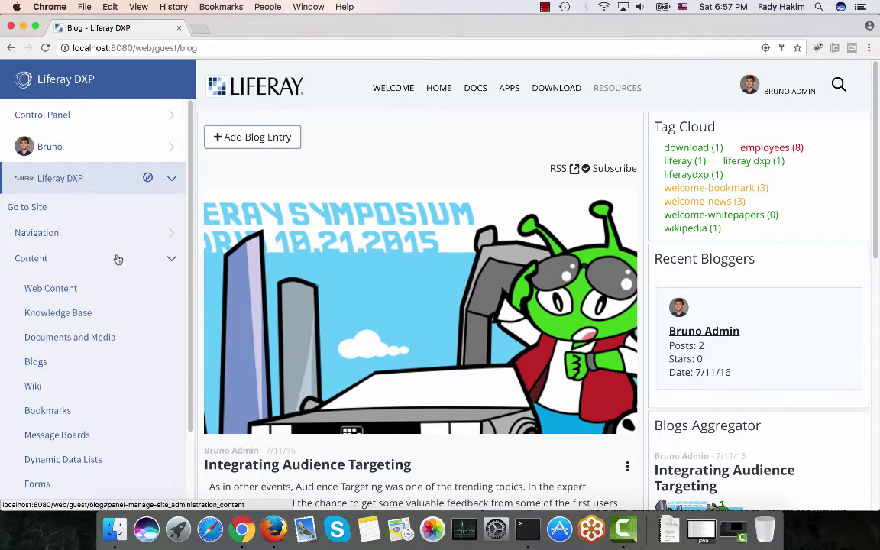
left_click(77, 364)
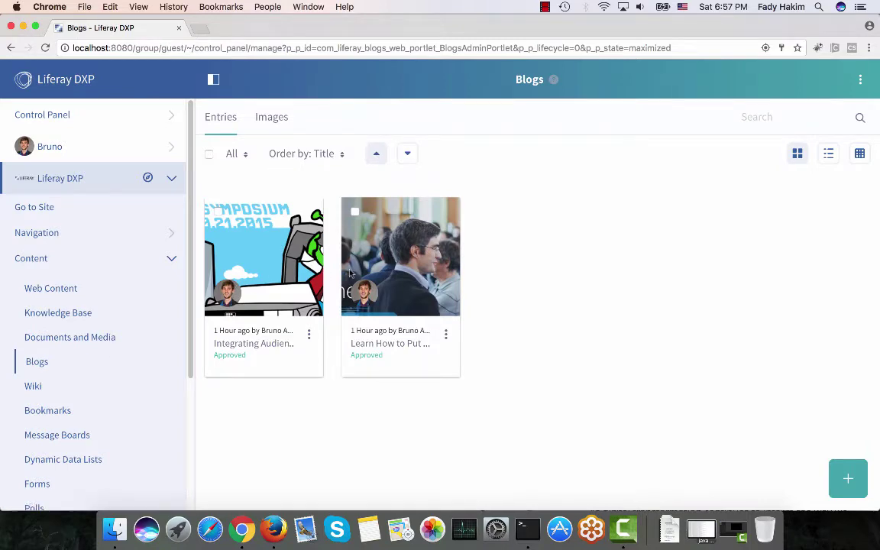
left_click(273, 528)
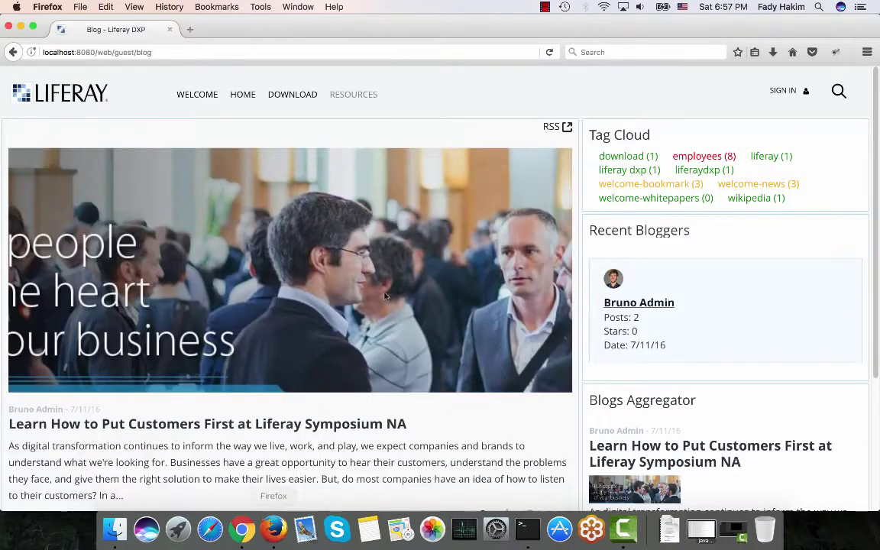
scroll(386, 294, "down", 5)
scroll(386, 294, "up", 5)
key("super+Tab")
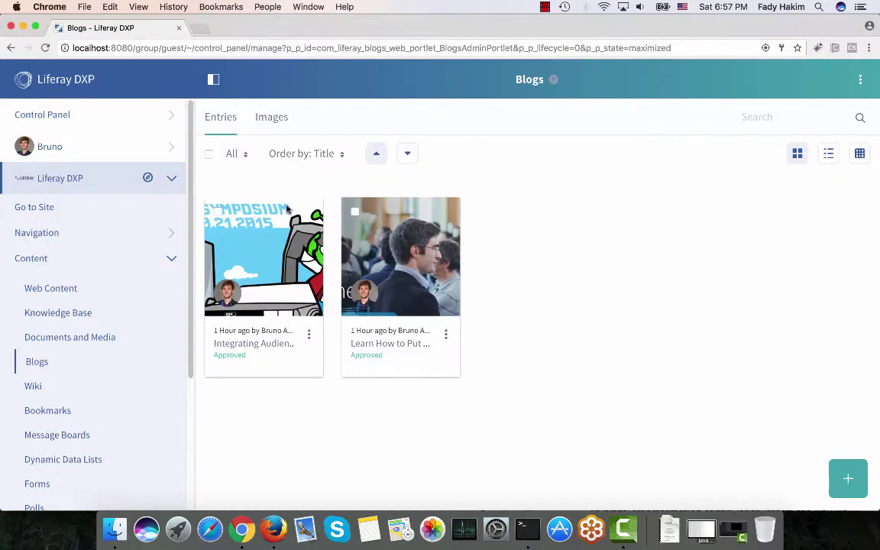
- Grant the Guest role View permission on the Integrating Audiences entry and save it
left_click(309, 336)
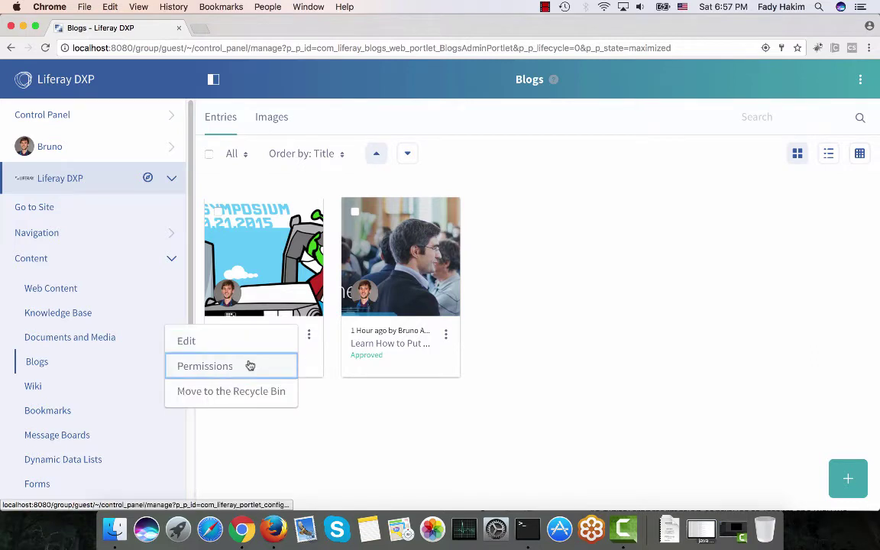
left_click(250, 366)
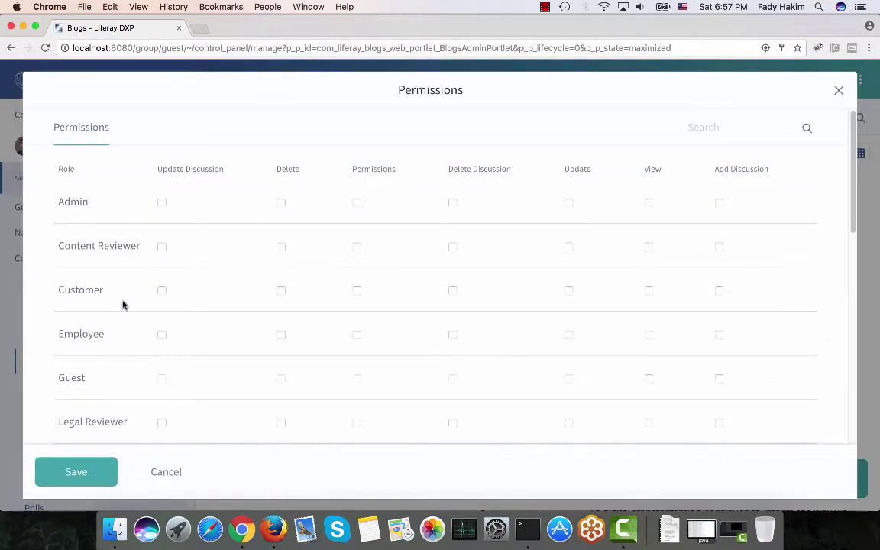
scroll(122, 304, "down", 2)
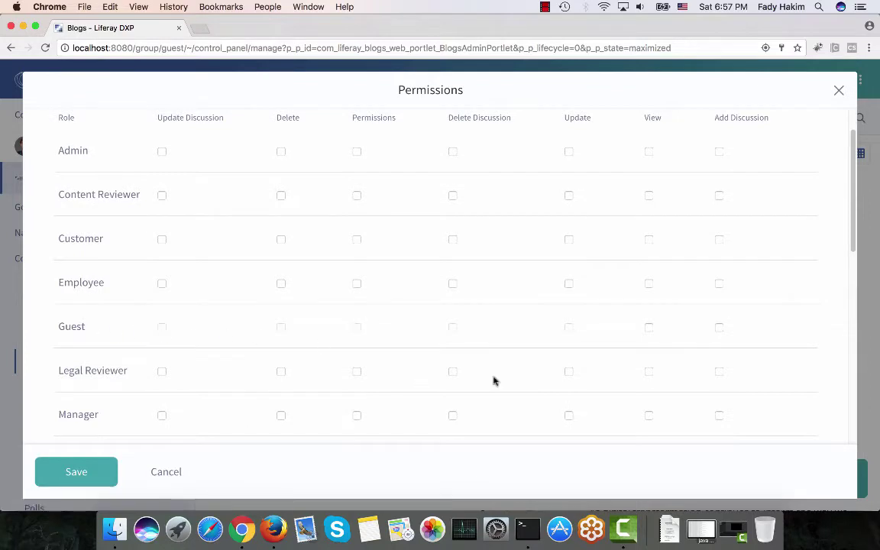
left_click(648, 327)
left_click(75, 469)
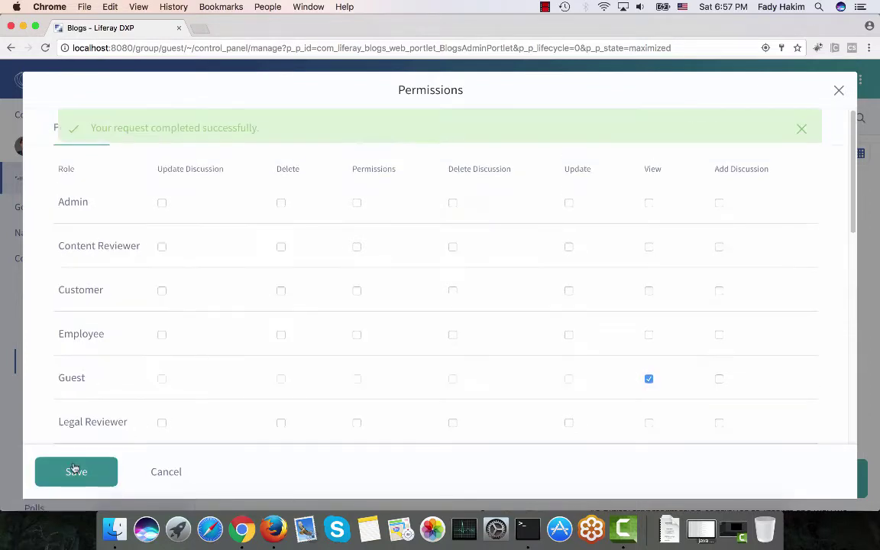
left_click(275, 527)
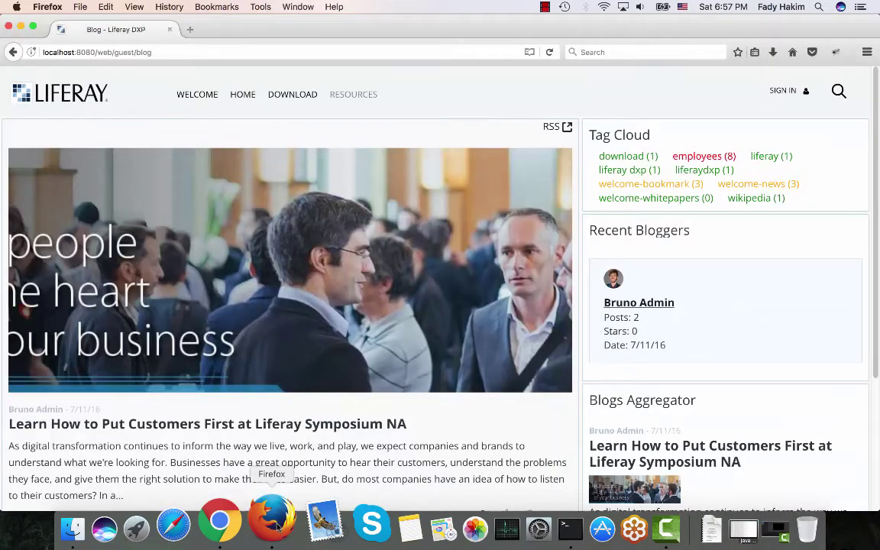
- As a guest in Firefox, open the Blog page and scroll through its entries
mouse_move(353, 96)
left_click(359, 134)
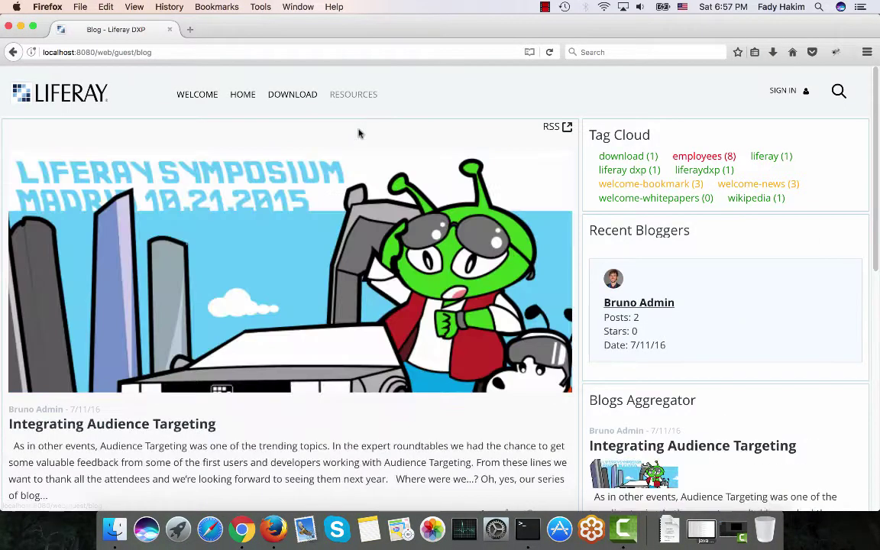
scroll(359, 134, "down", 10)
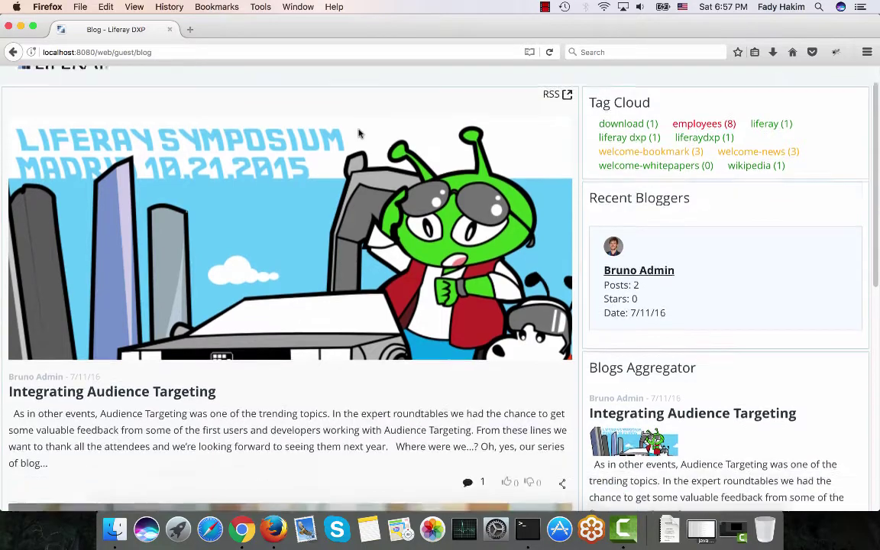
scroll(358, 134, "down", 3)
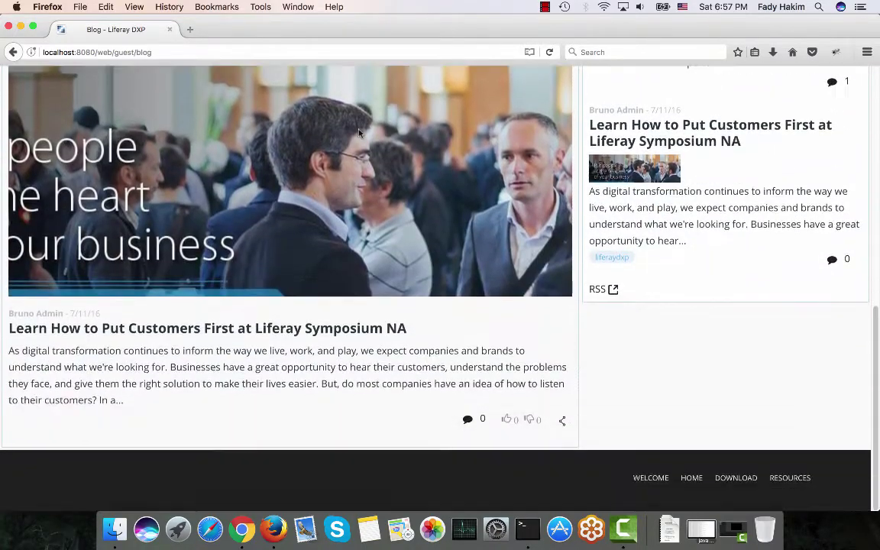
scroll(359, 134, "up", 13)
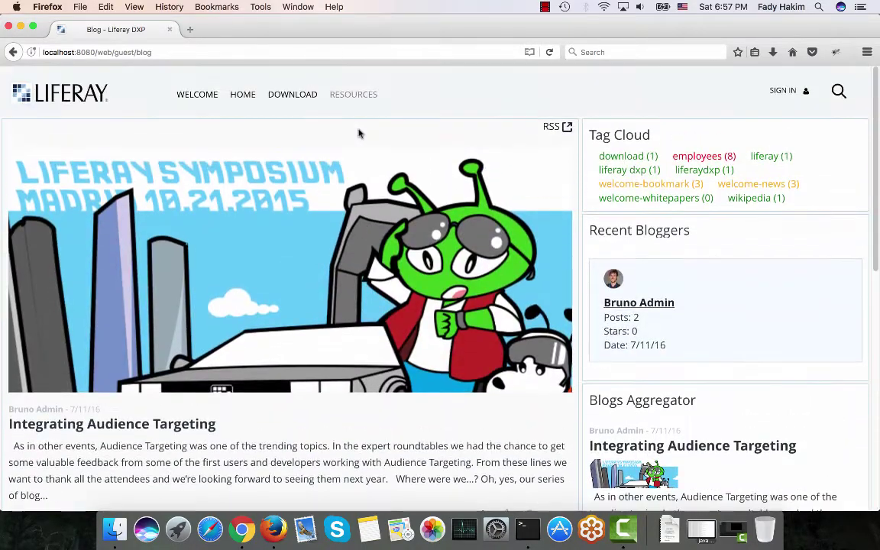
scroll(376, 244, "down", 5)
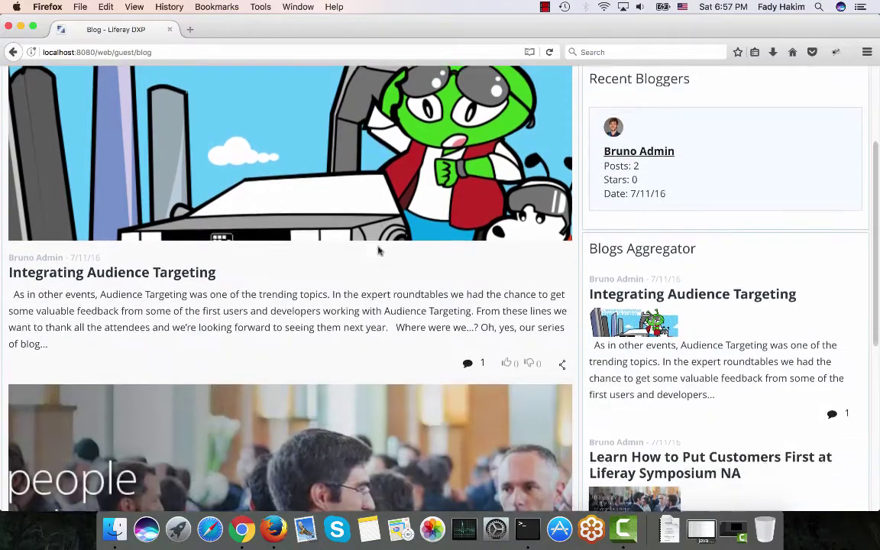
- Open the Integrating Audience Targeting post and read down to its single comment
left_click(177, 278)
scroll(178, 275, "down", 10)
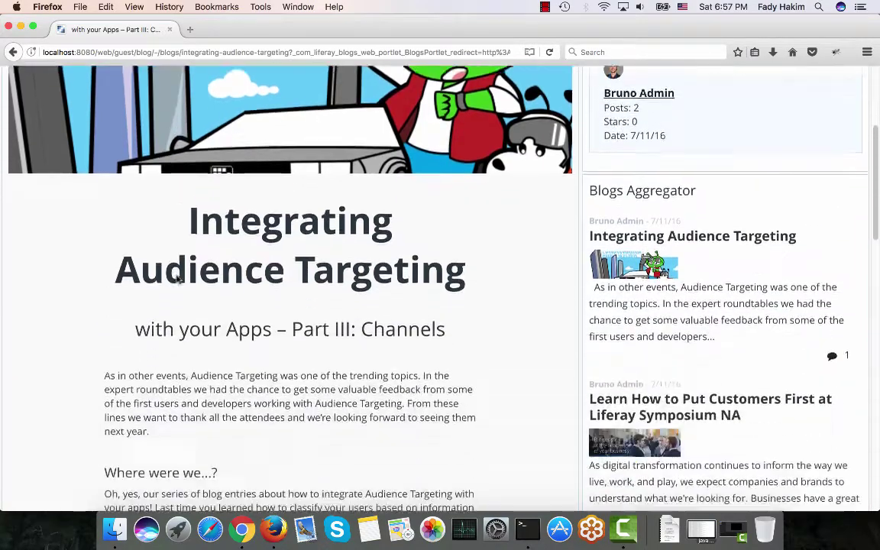
scroll(177, 271, "down", 12)
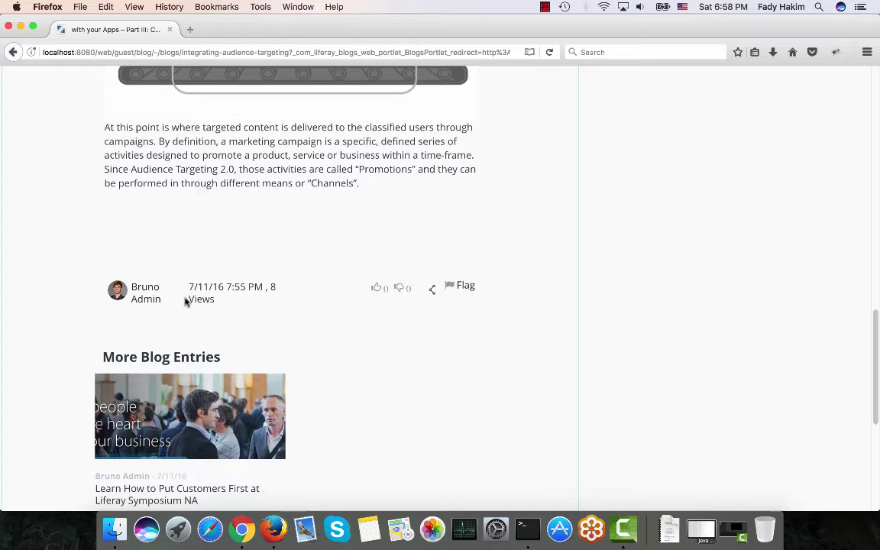
scroll(185, 301, "down", 5)
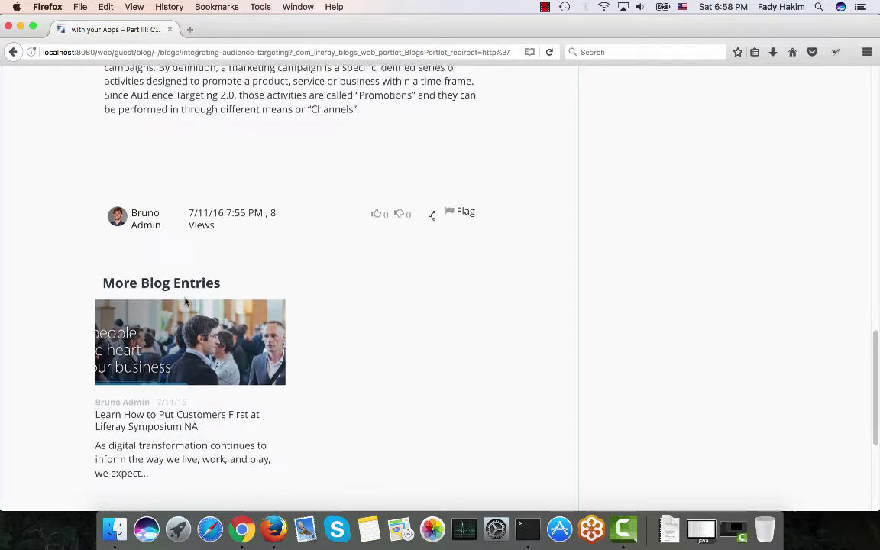
scroll(185, 301, "down", 3)
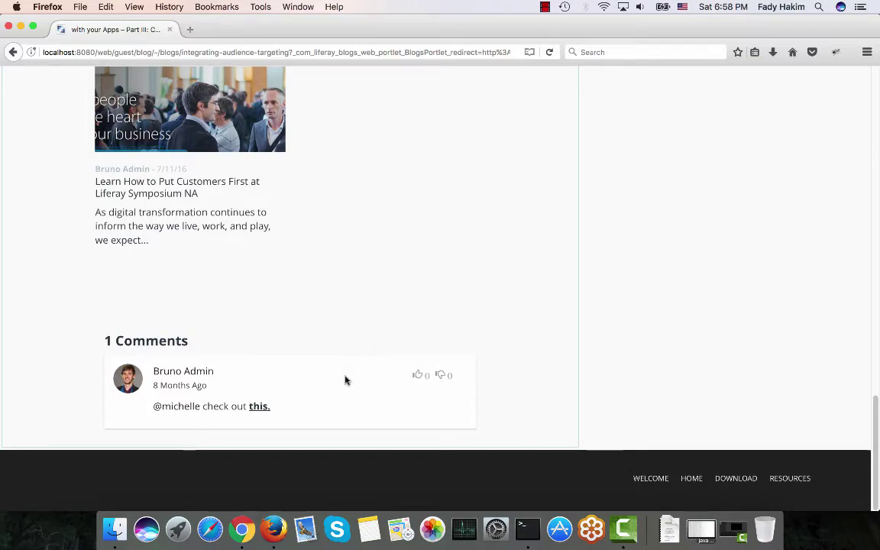
scroll(405, 300, "up", 20)
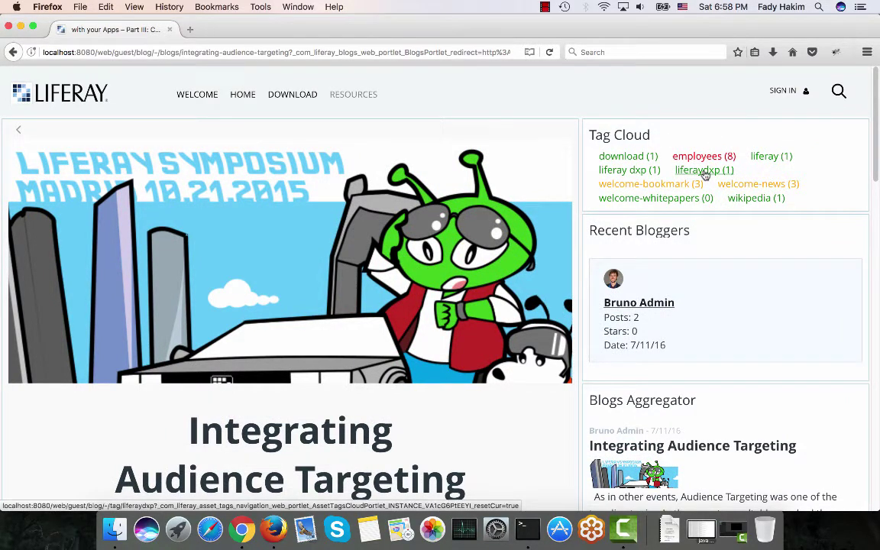
- Filter the blog to entries tagged liferaydxp, browse them, then return to the admin window
left_click(704, 170)
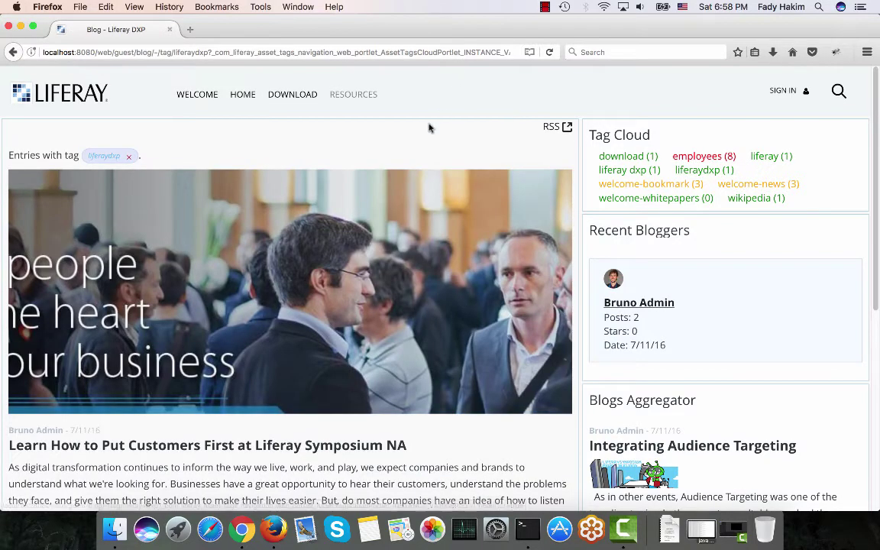
scroll(429, 128, "down", 5)
scroll(429, 128, "up", 5)
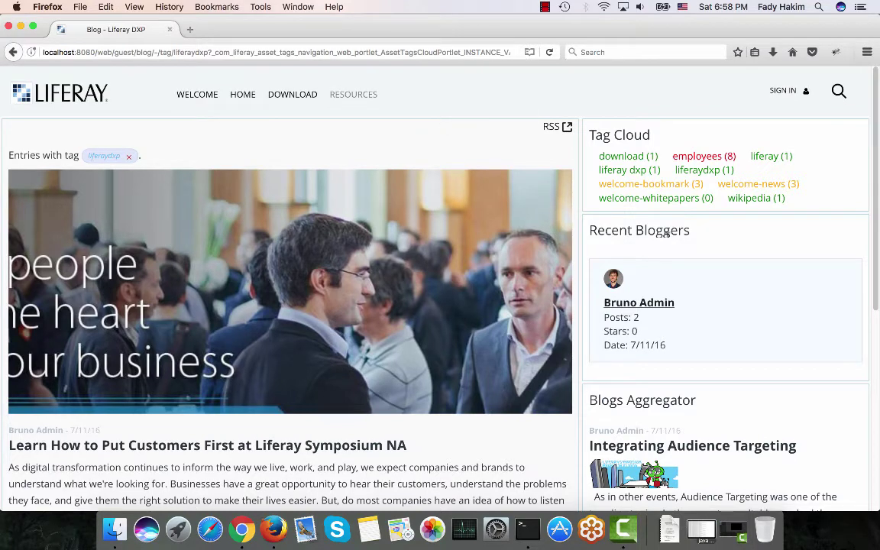
scroll(666, 234, "down", 3)
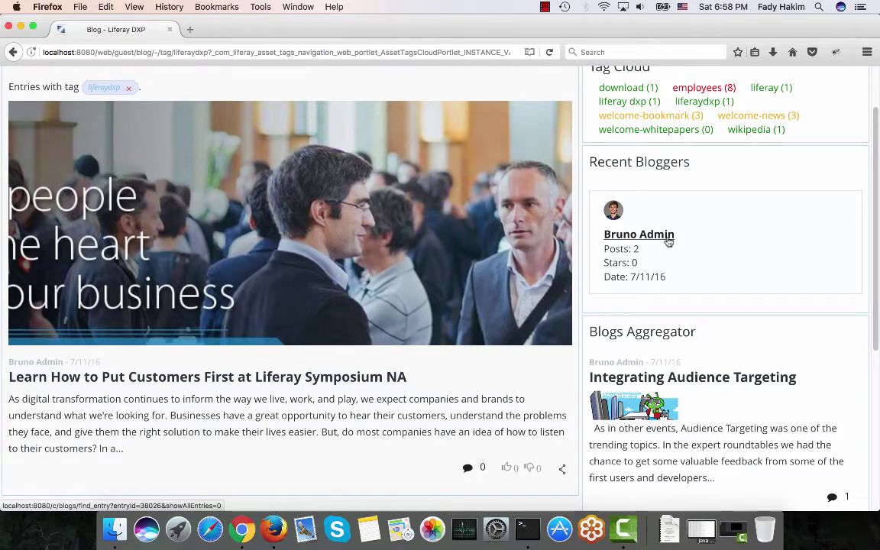
scroll(668, 243, "down", 3)
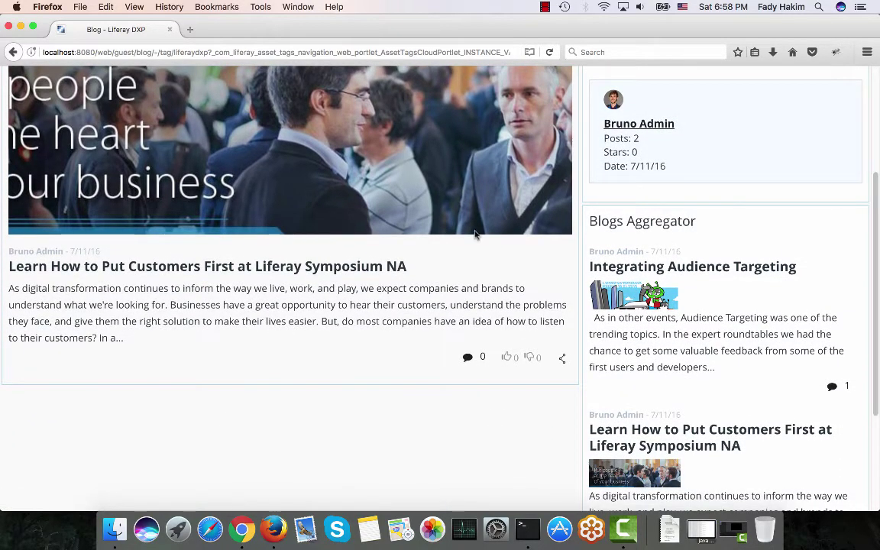
scroll(475, 234, "down", 2)
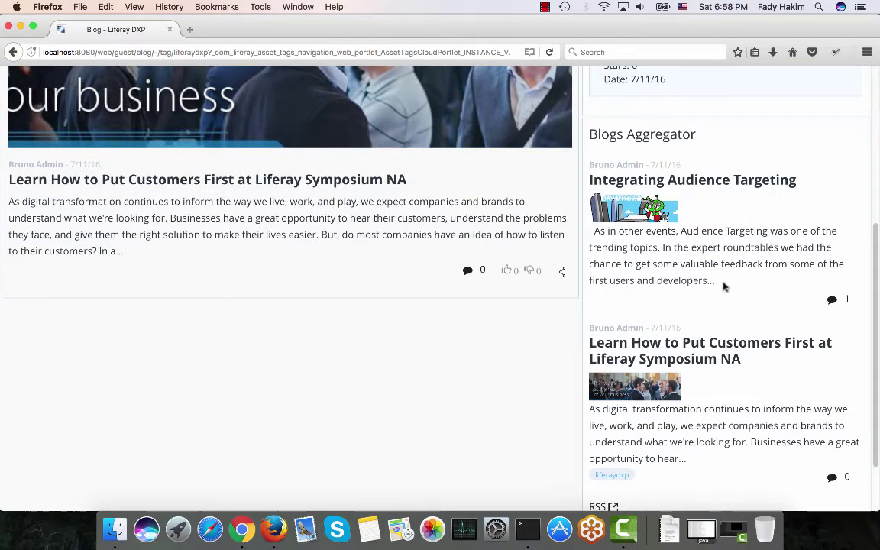
left_click(242, 520)
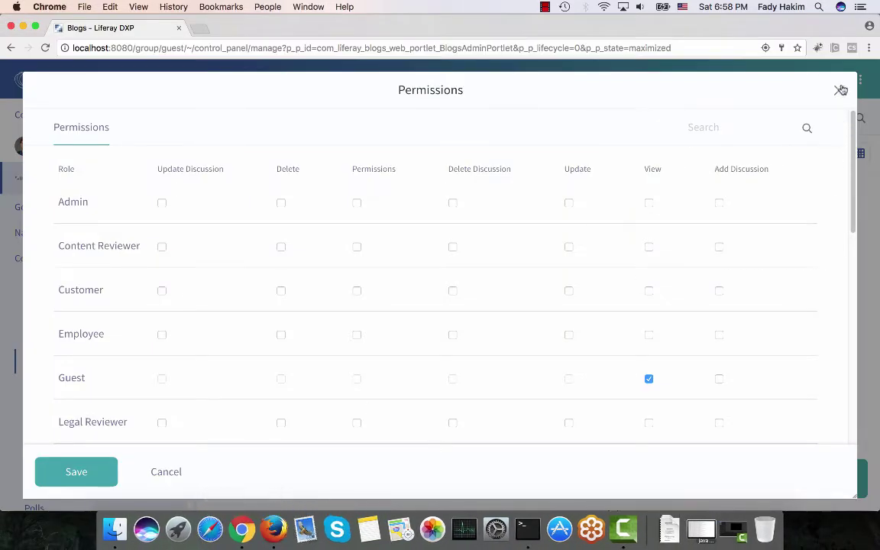
- Close the Permissions dialog, open the public Blog page, and drag Recent Bloggers above Tag Cloud
left_click(839, 90)
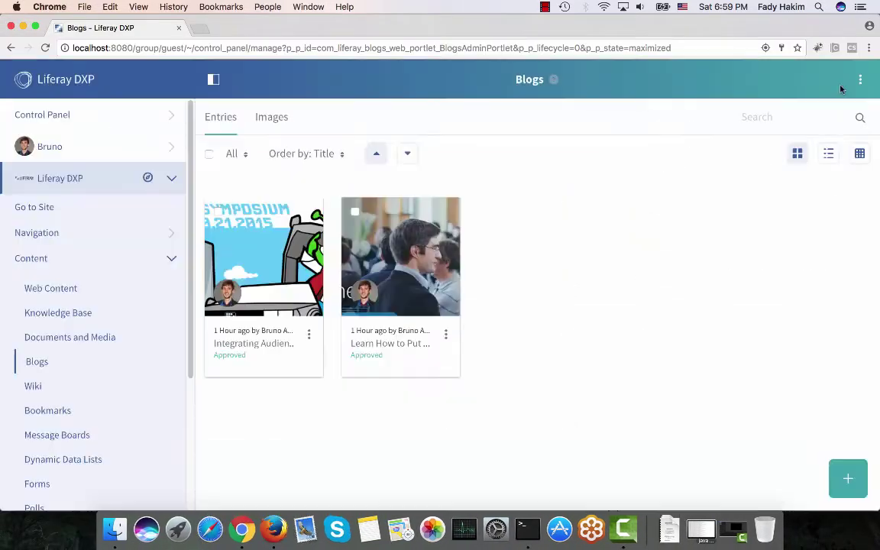
left_click(43, 207)
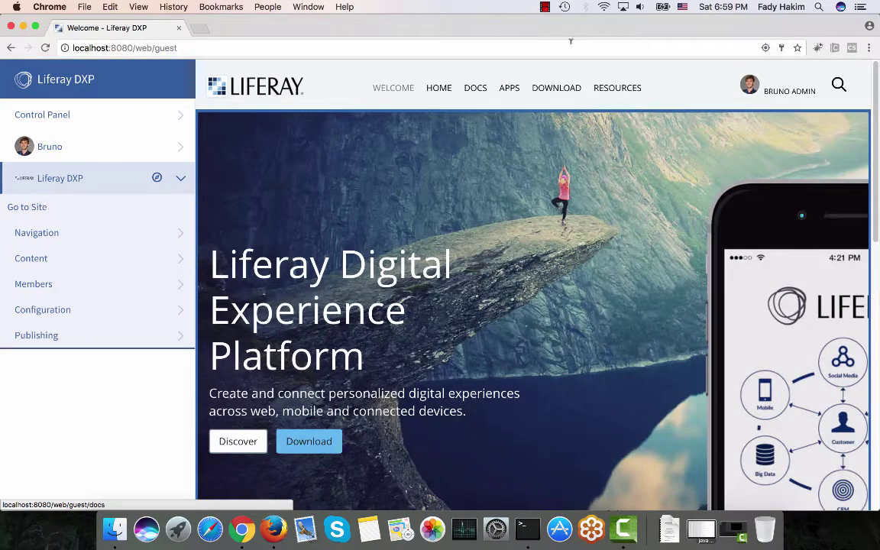
mouse_move(617, 88)
left_click(607, 125)
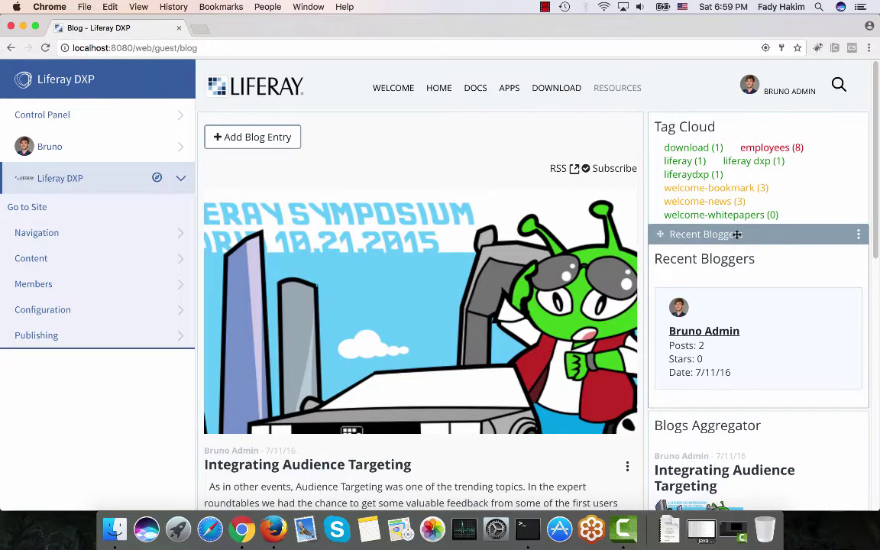
left_click_drag(736, 234, 723, 127)
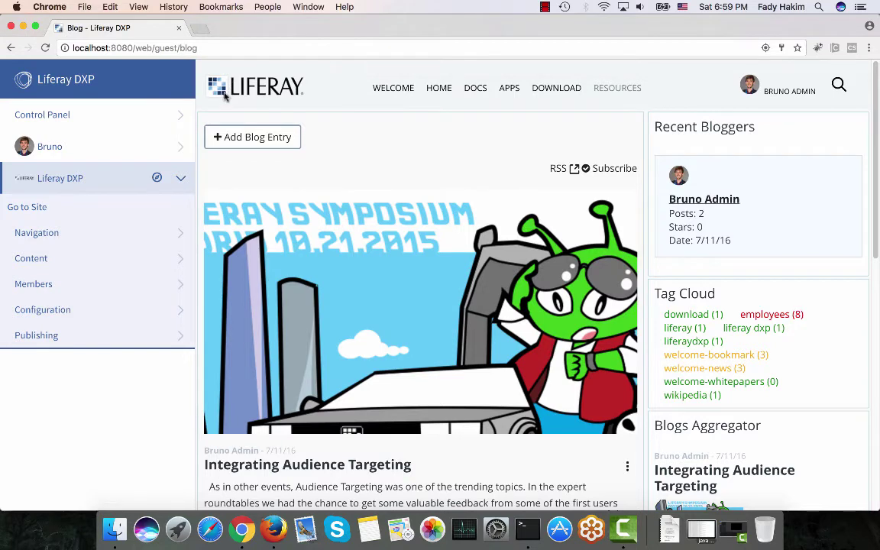
scroll(222, 93, "up", 1)
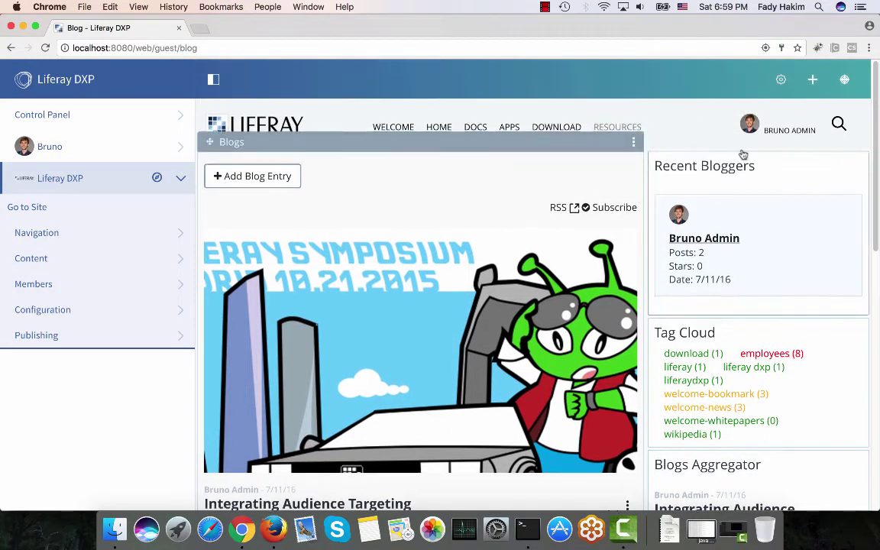
left_click(814, 80)
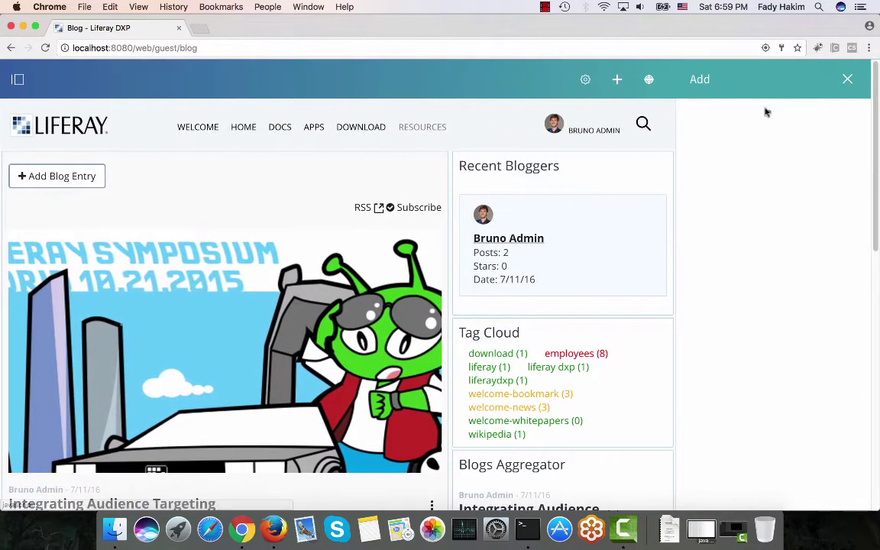
left_click(707, 114)
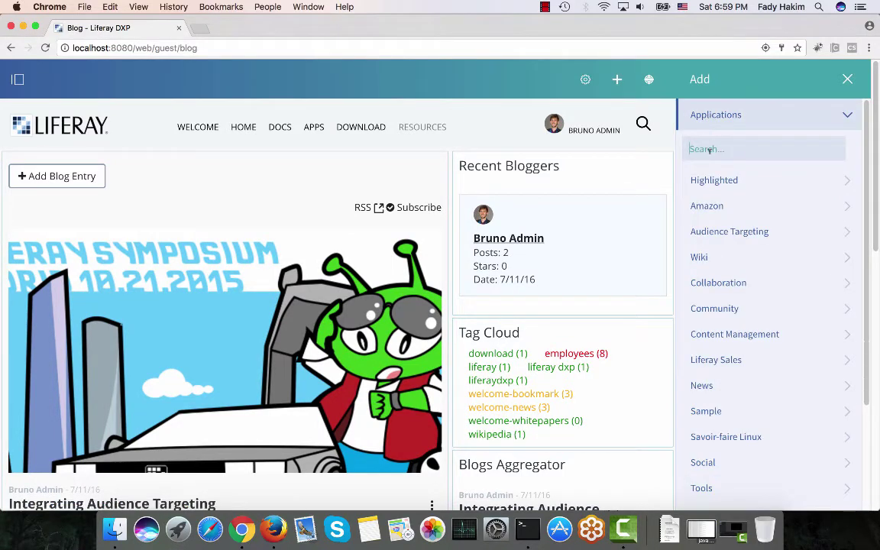
type("blog")
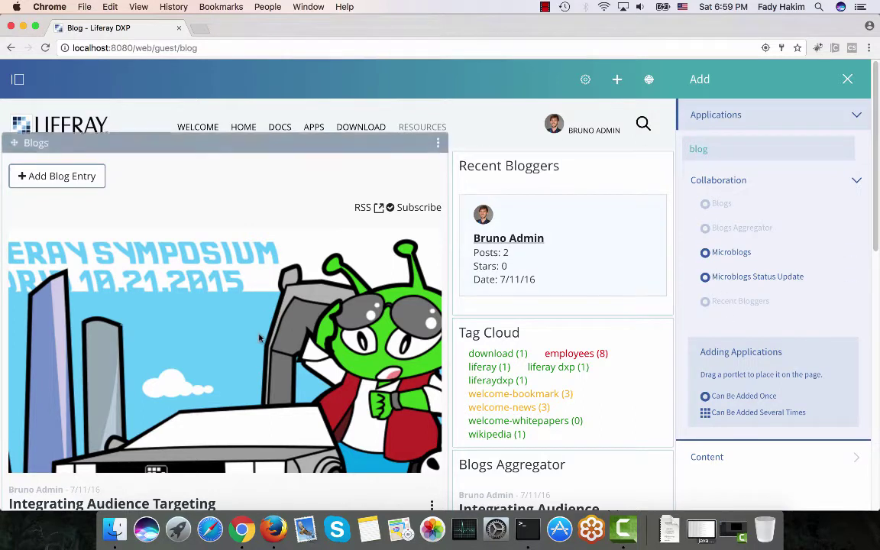
mouse_move(711, 265)
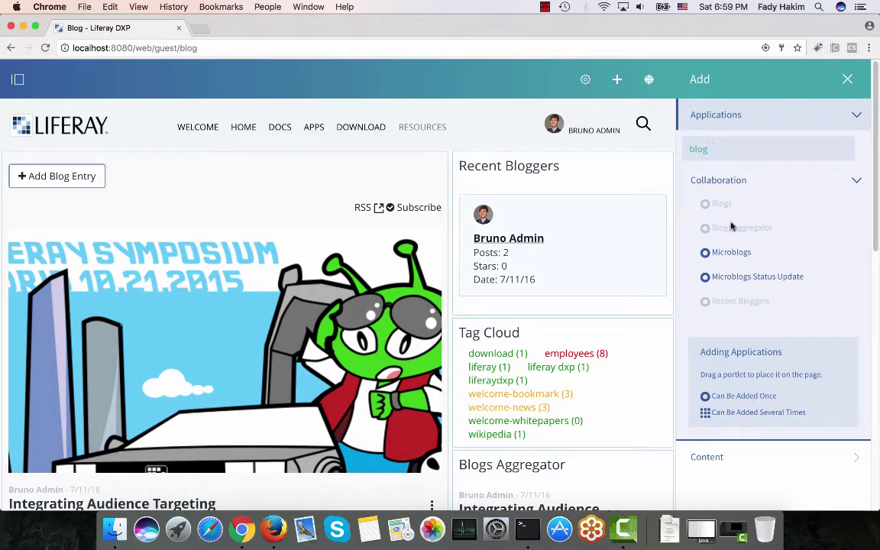
mouse_move(731, 252)
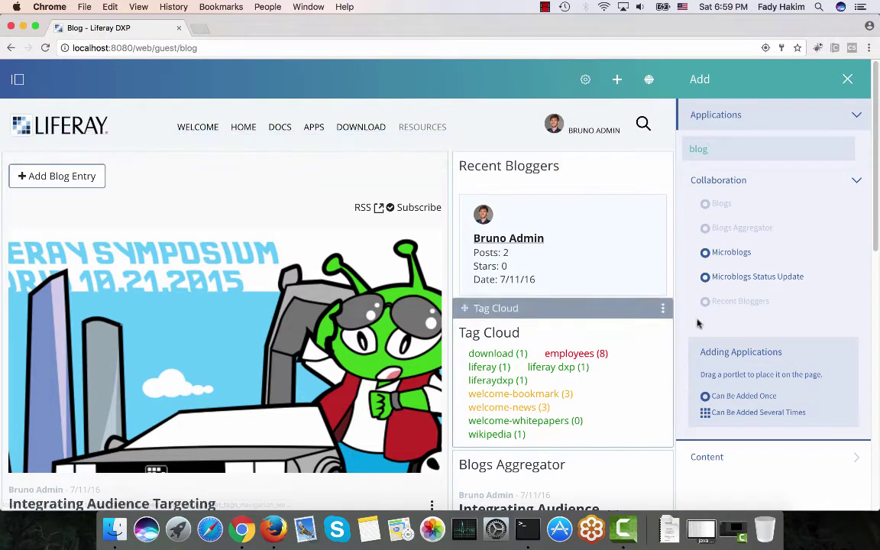
mouse_move(735, 298)
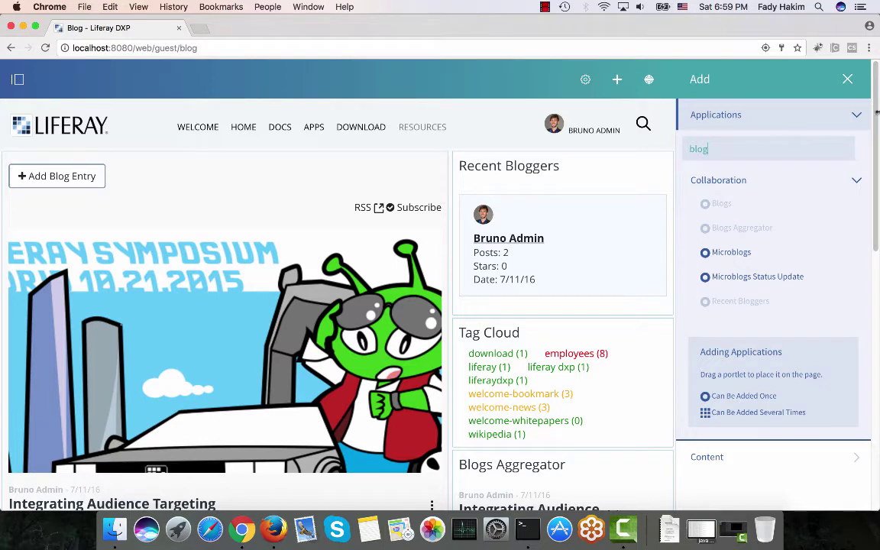
left_click(846, 80)
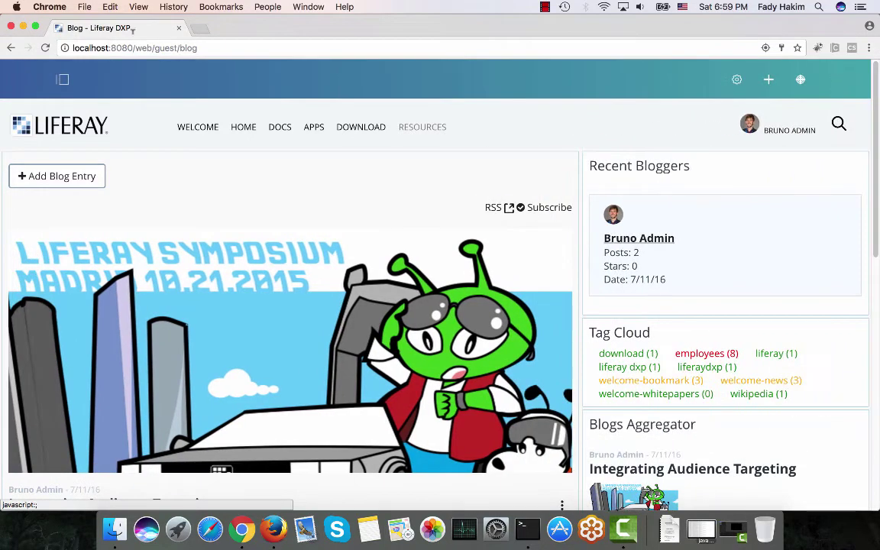
- Sign out of the administrator account from the product menu
left_click(61, 80)
left_click(62, 147)
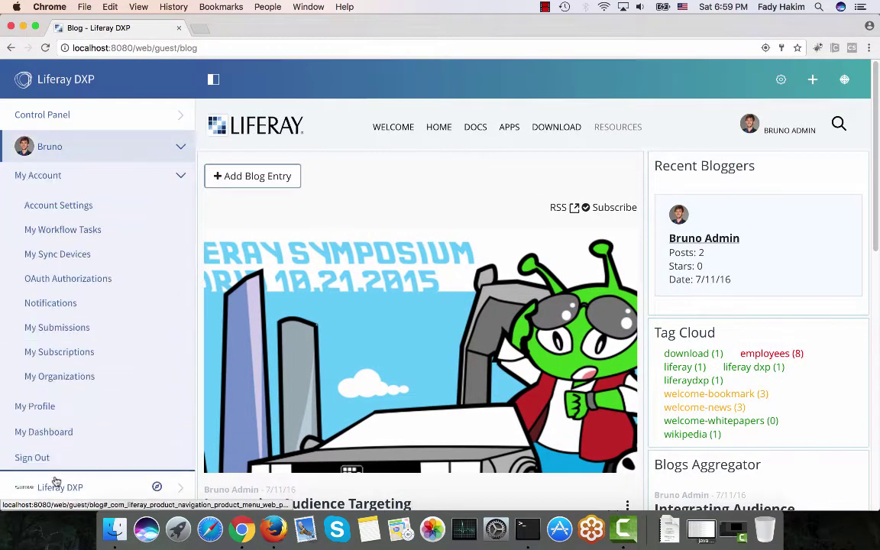
left_click(59, 458)
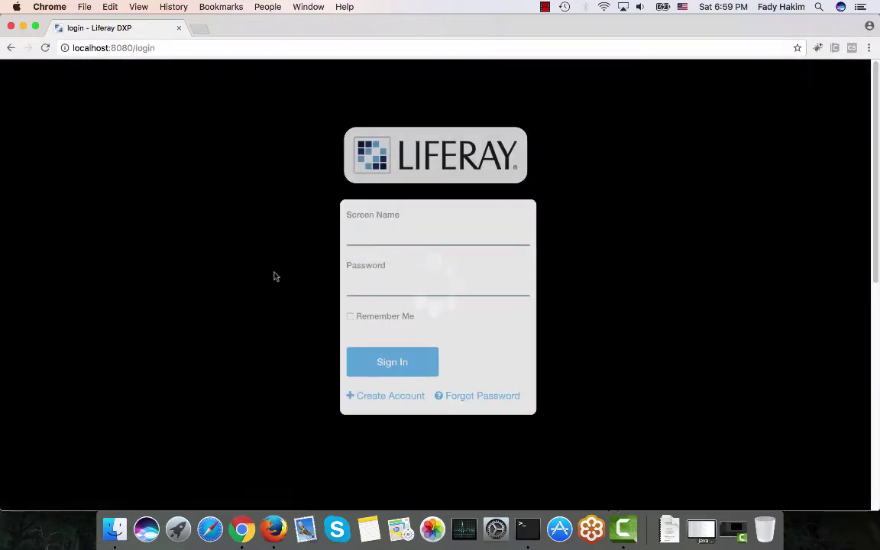
- Sign in with the marketing director's screen name and password, then view Firefox's guest Blog page
left_click(383, 236)
type("michelle")
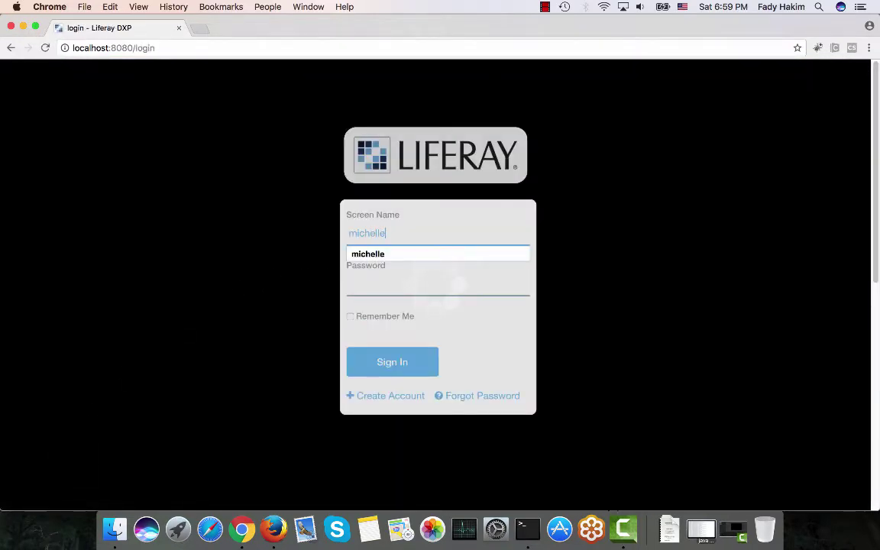
key("Tab")
type("•••")
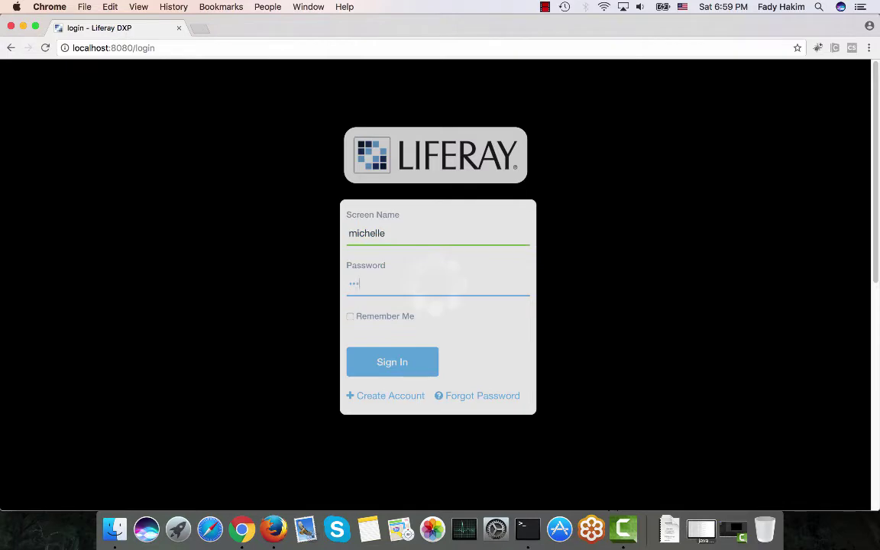
type("•••••")
key("Return")
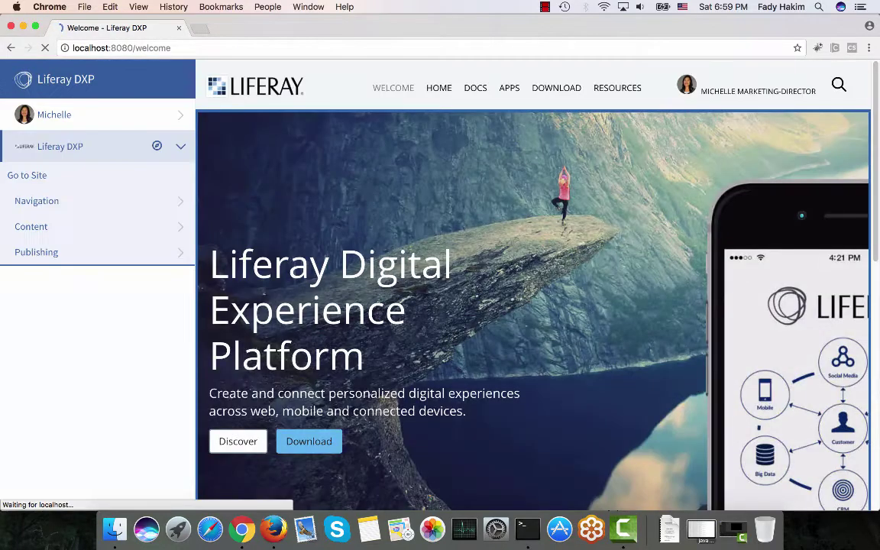
left_click(275, 537)
scroll(381, 290, "up", 10)
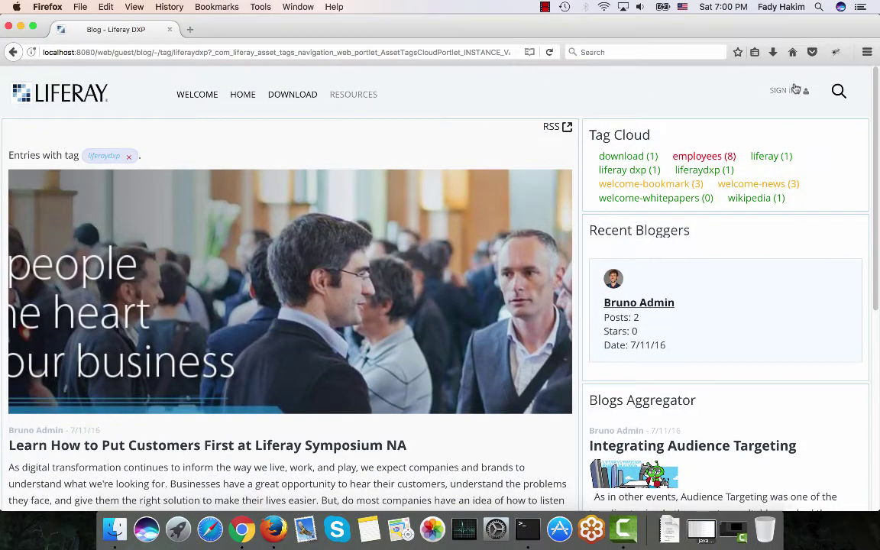
- Sign in to Liferay in Firefox as the marketing associate, using the suggested screen name and password
left_click(795, 89)
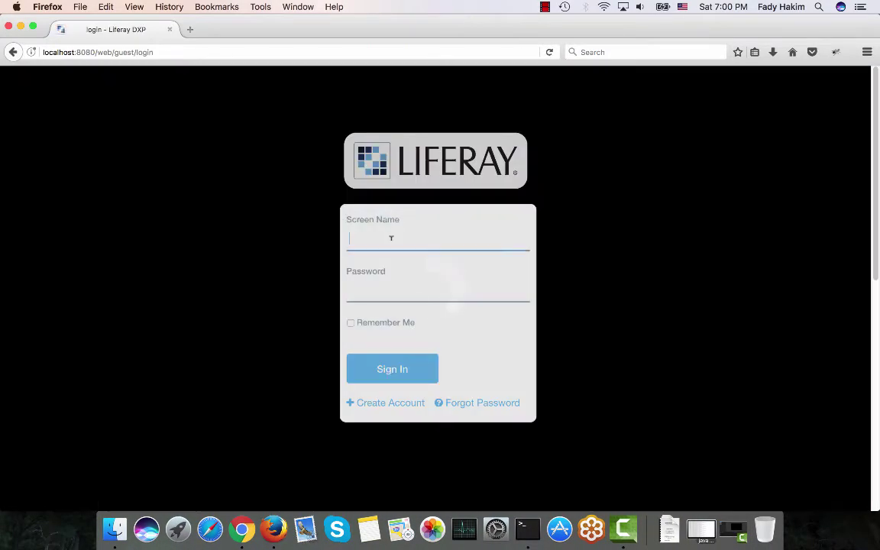
type("rihe")
key("BackSpace")
key("BackSpace")
key("BackSpace")
key("BackSpace")
key("BackSpace")
key("BackSpace")
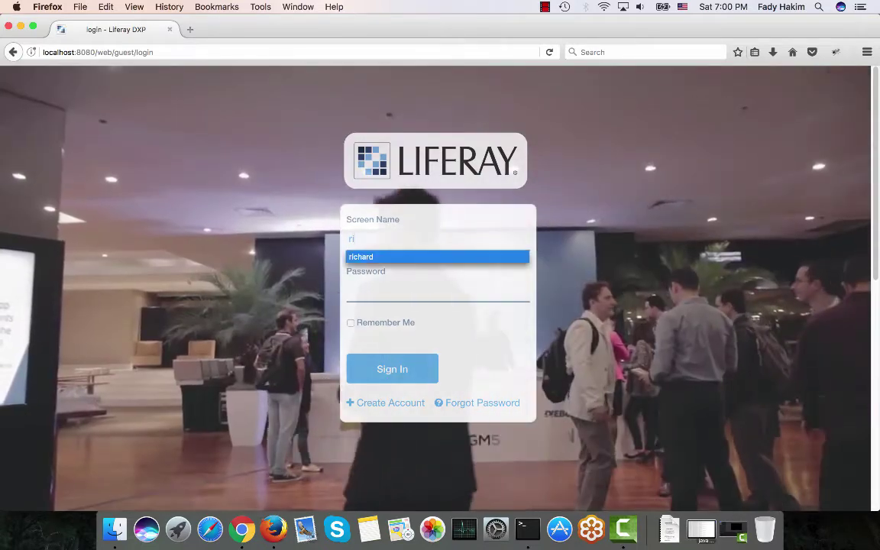
key("Return")
key("Tab")
type("•••••")
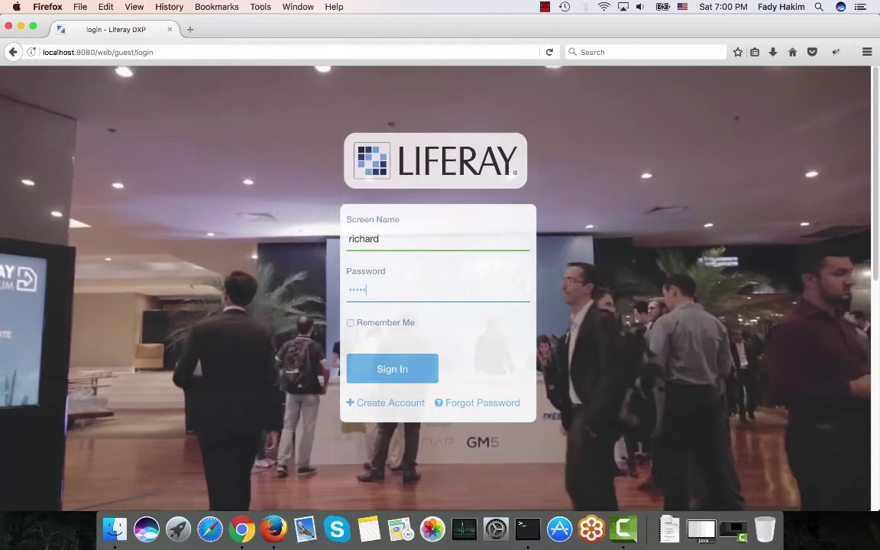
type("••")
key("Return")
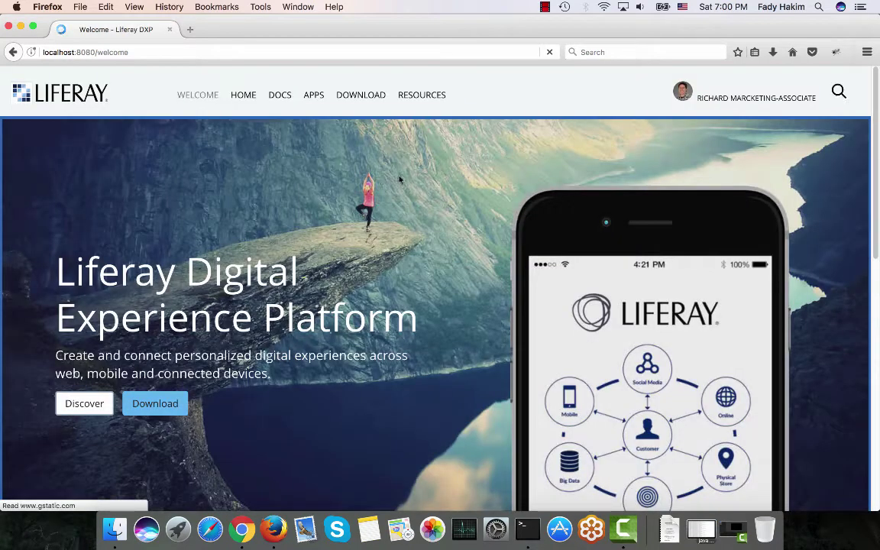
- Open the Blog page from Resources in both Firefox and Chrome
mouse_move(422, 95)
left_click(418, 131)
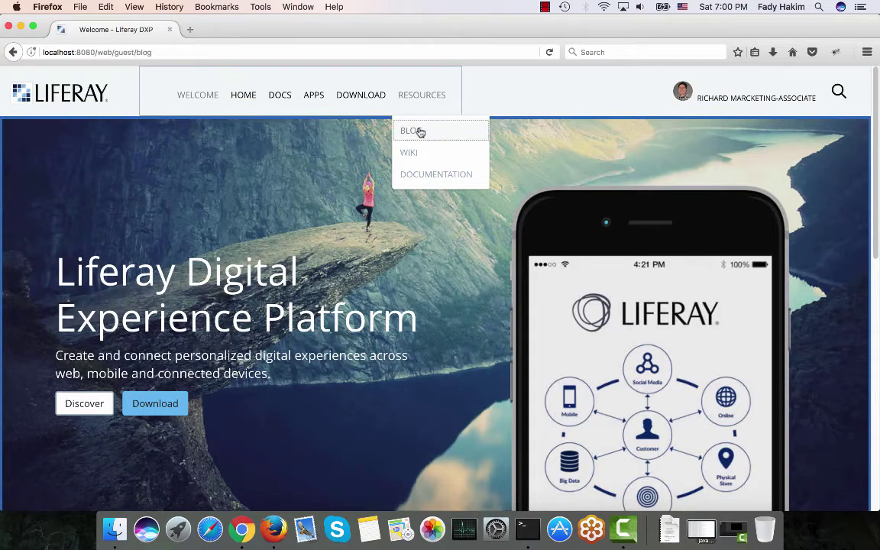
left_click(241, 528)
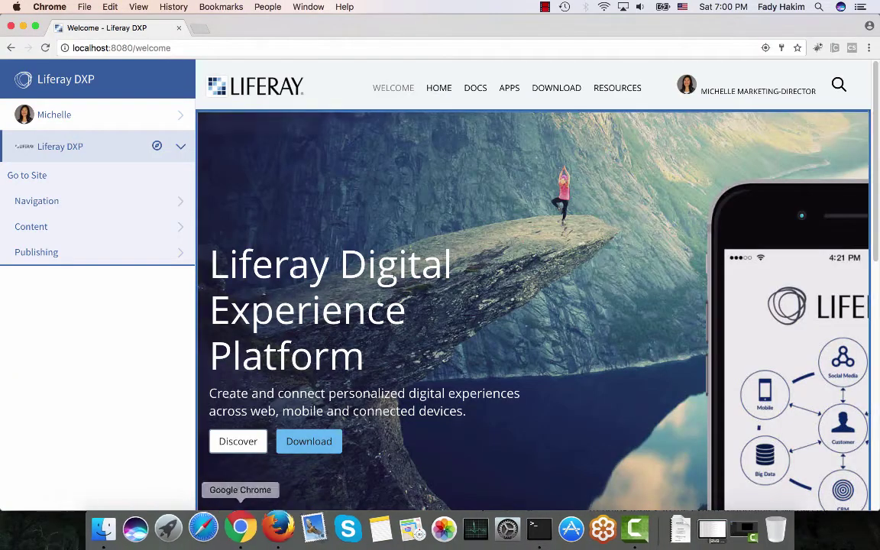
mouse_move(611, 103)
left_click(603, 122)
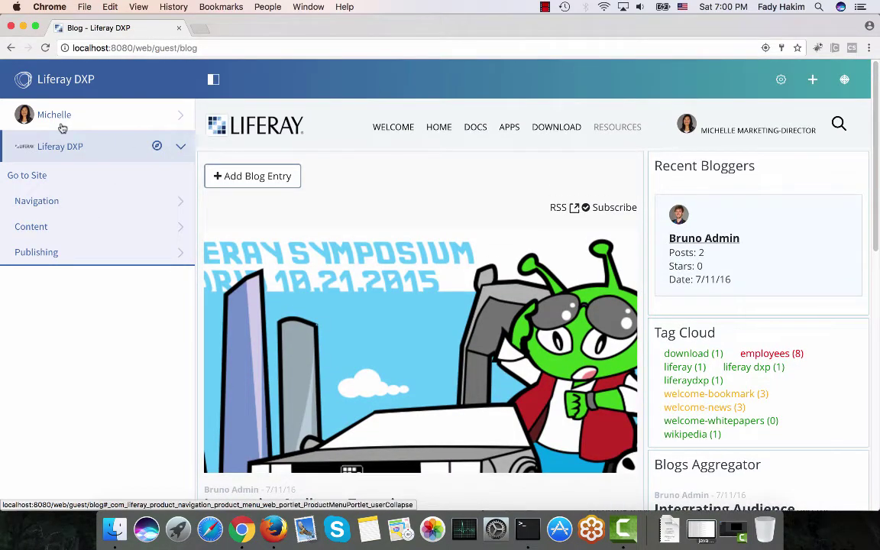
- Expand and close the product menu, then return to the marketing director's Chrome session
left_click(40, 230)
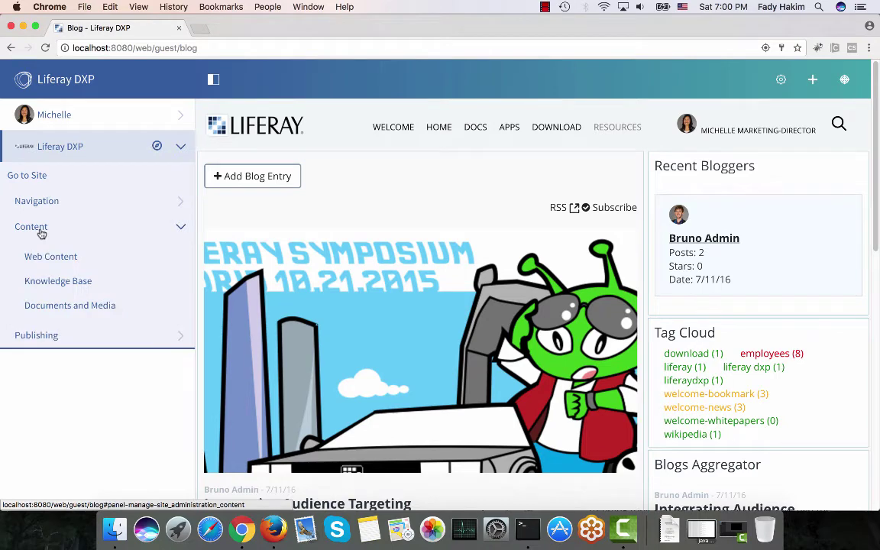
left_click(213, 79)
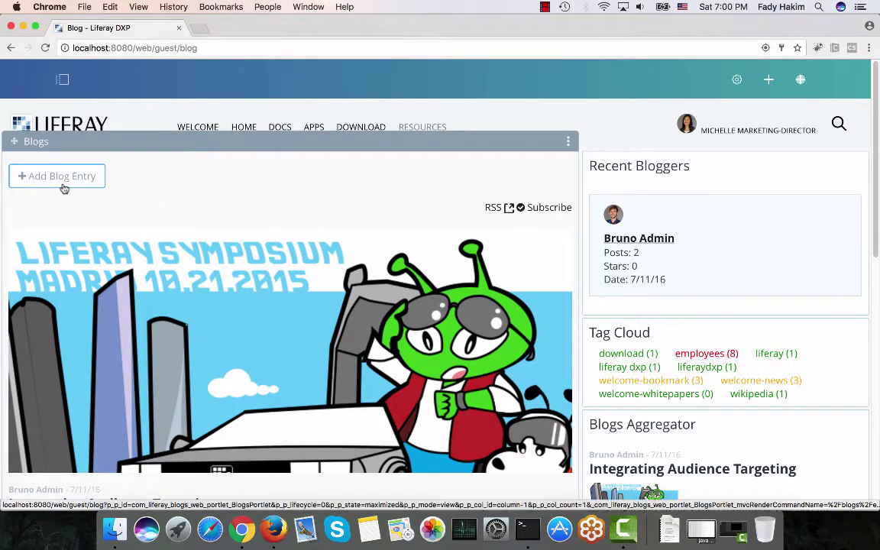
left_click(273, 527)
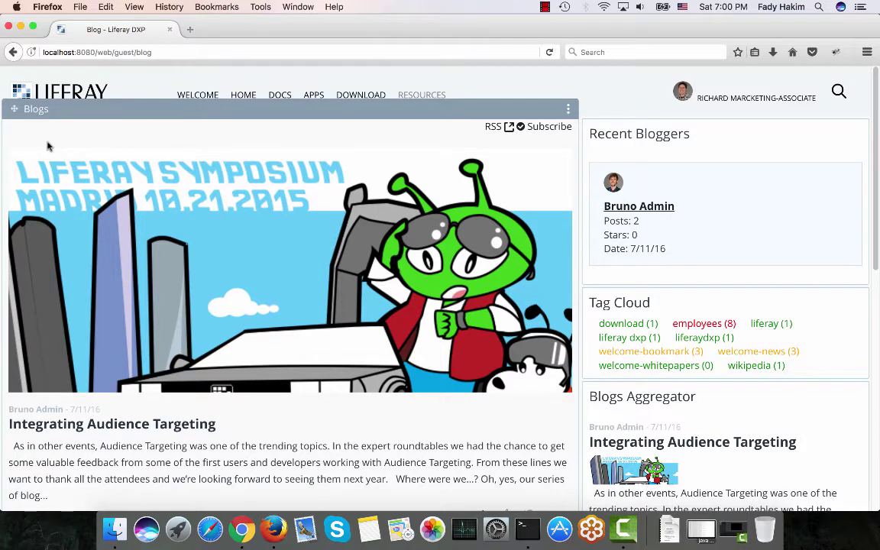
left_click(234, 524)
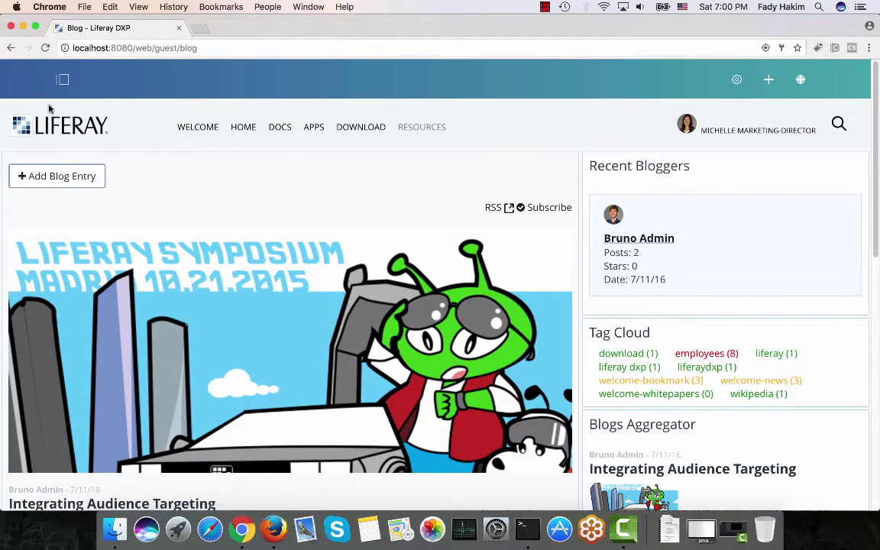
- Add a new blog entry with mobileDXP.jpeg from the Welcome Page folder as its cover image
left_click(66, 181)
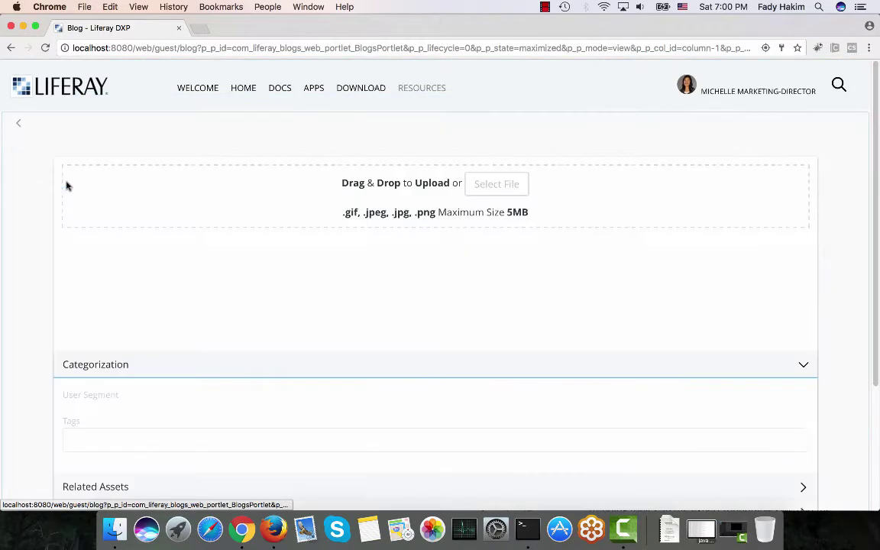
left_click(498, 186)
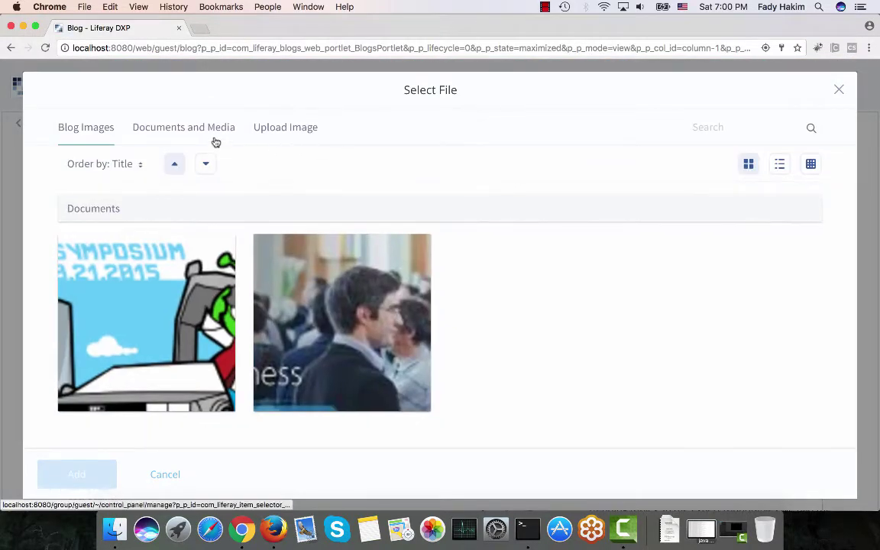
left_click(217, 140)
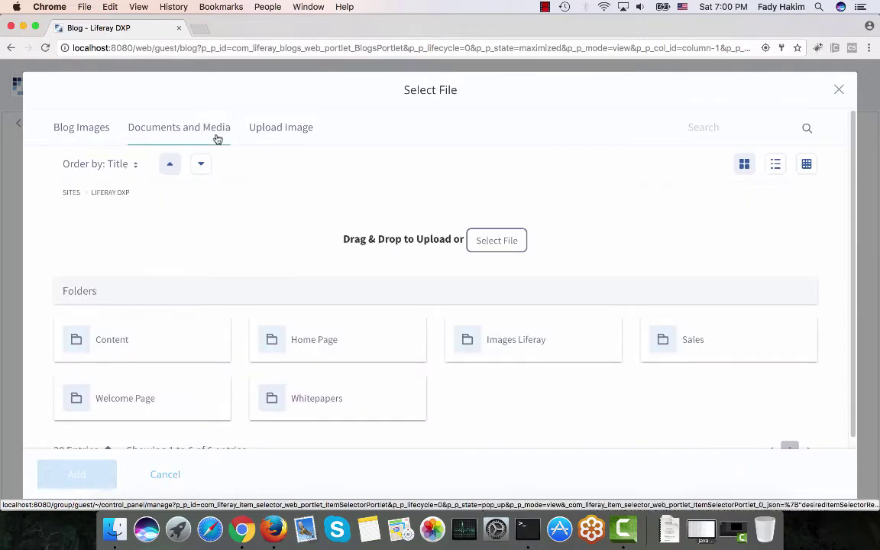
left_click(150, 400)
scroll(289, 306, "down", 10)
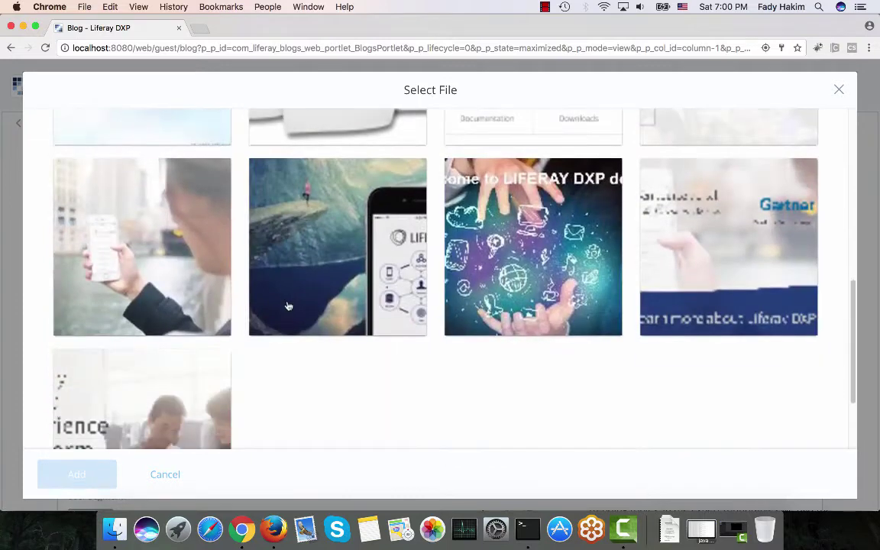
left_click(172, 211)
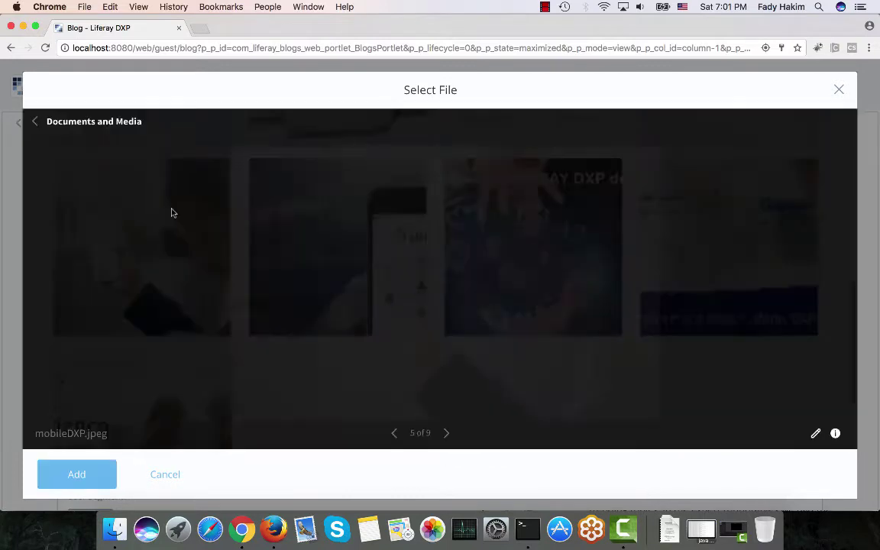
left_click(106, 474)
scroll(382, 451, "down", 1)
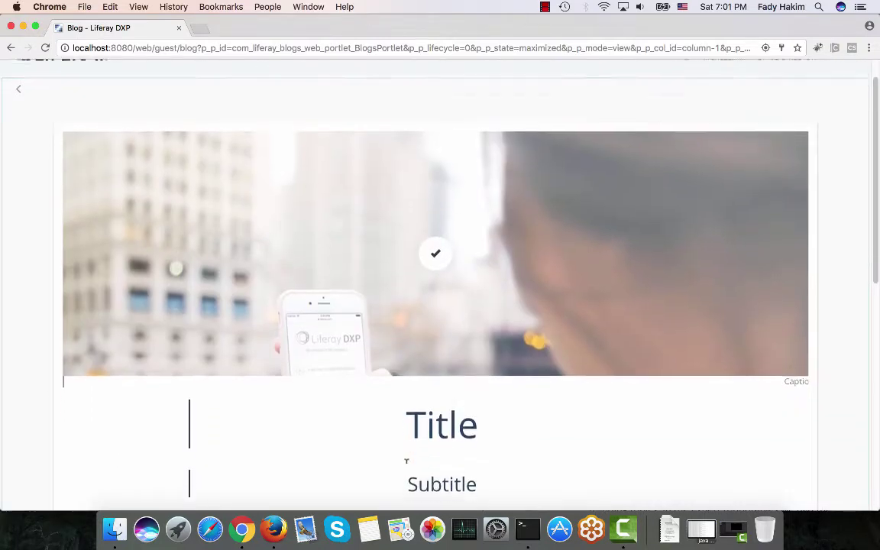
- Title the entry 'Liferay Screens' and give it the subtitle 'Its ready now!'
left_click(436, 425)
type("Li")
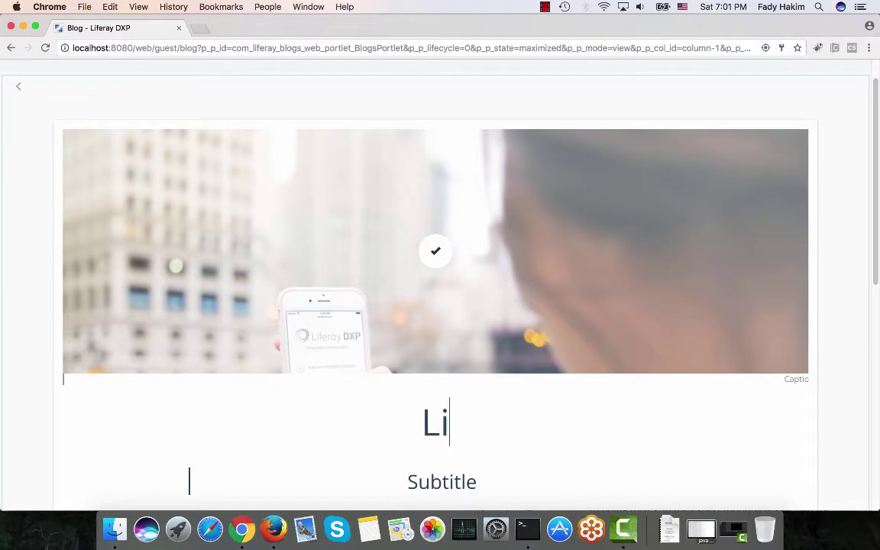
type("feray Screens")
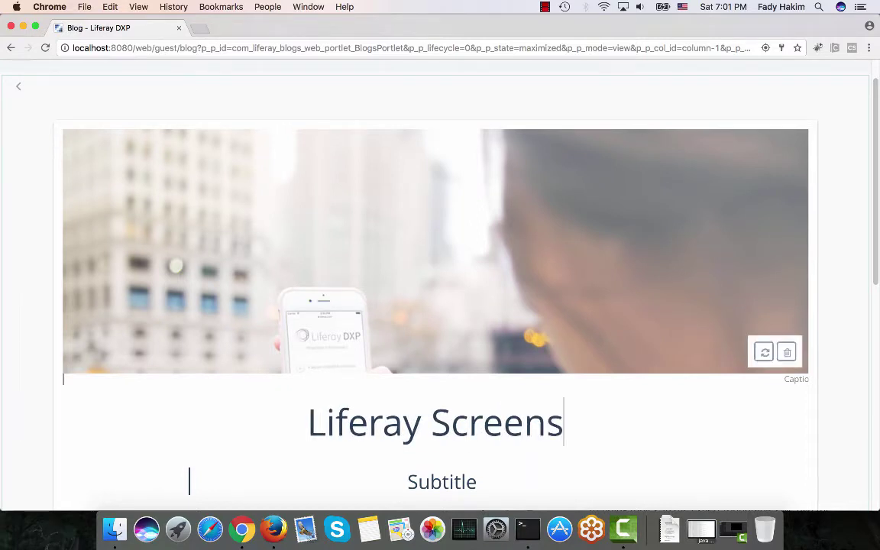
scroll(435, 282, "down", 3)
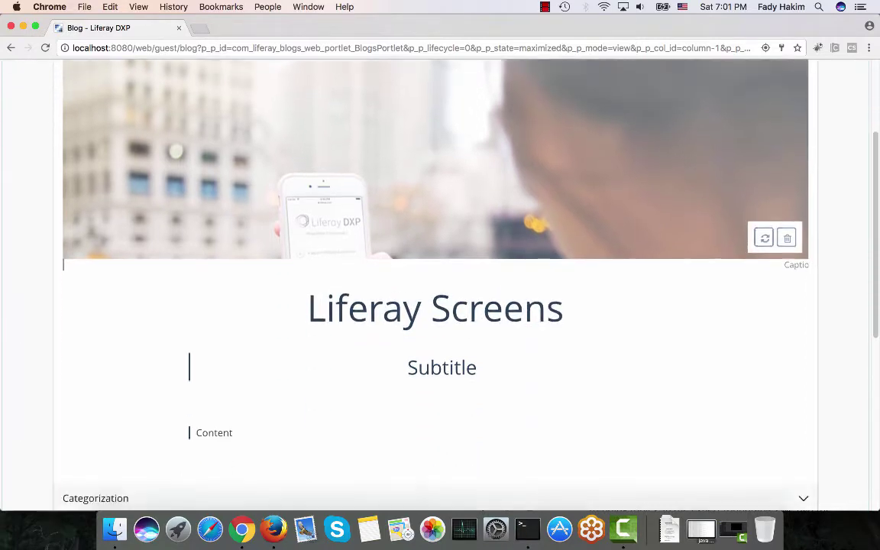
left_click(447, 366)
type("Its n")
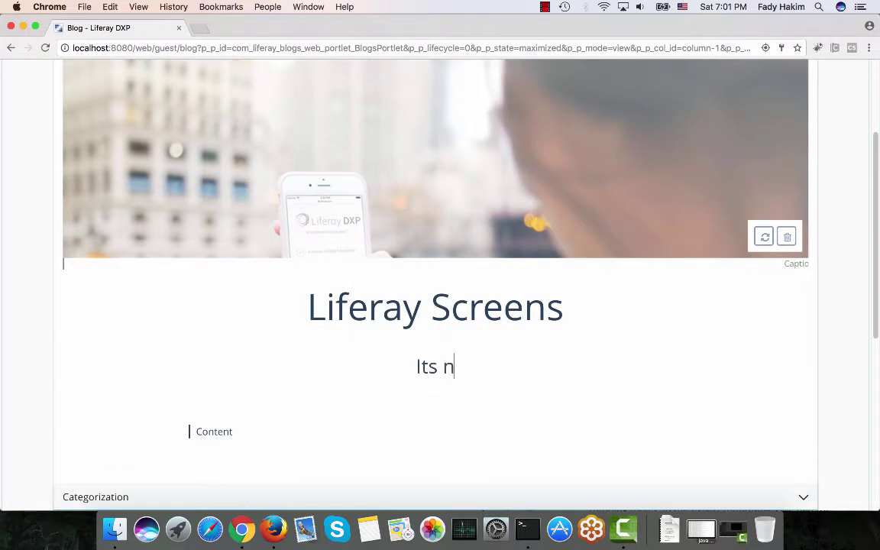
key("BackSpace")
type("ready ")
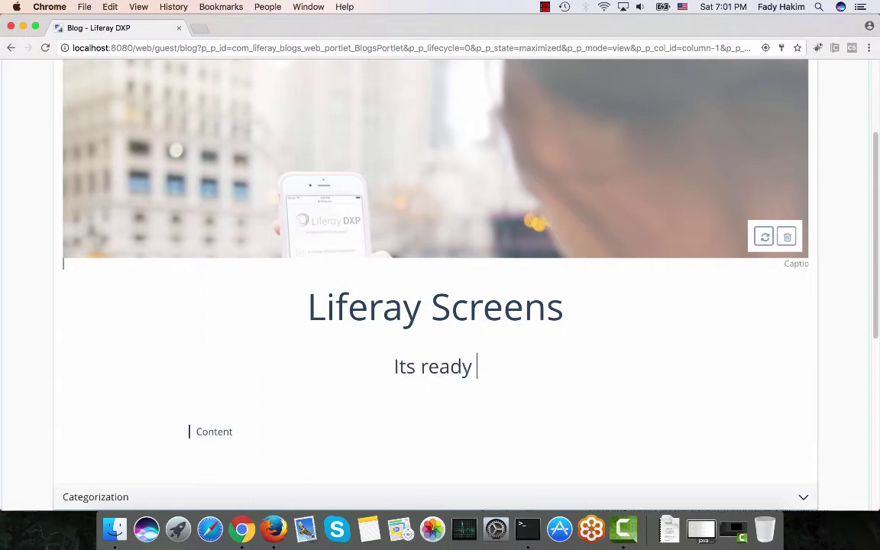
type("now!")
- Activate the empty body Content editor, then switch over to Notes
scroll(392, 379, "down", 1)
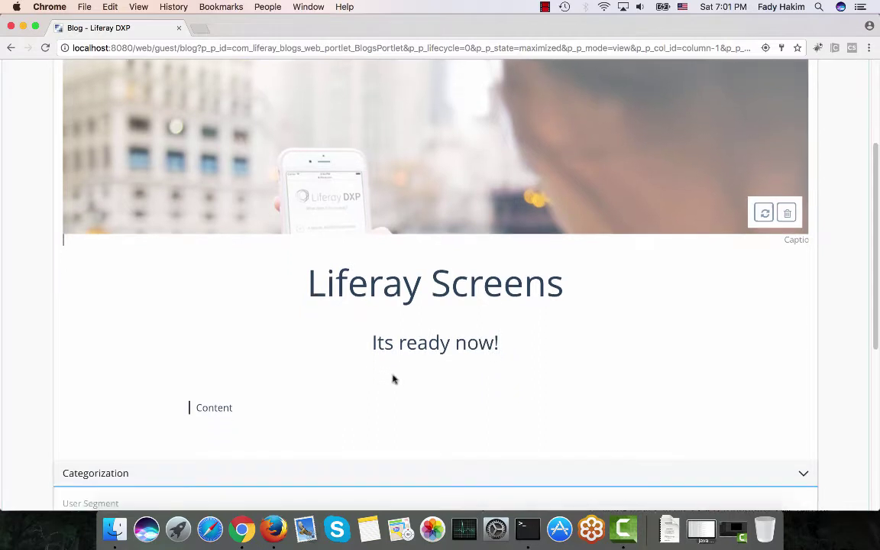
left_click(278, 403)
scroll(277, 412, "down", 1)
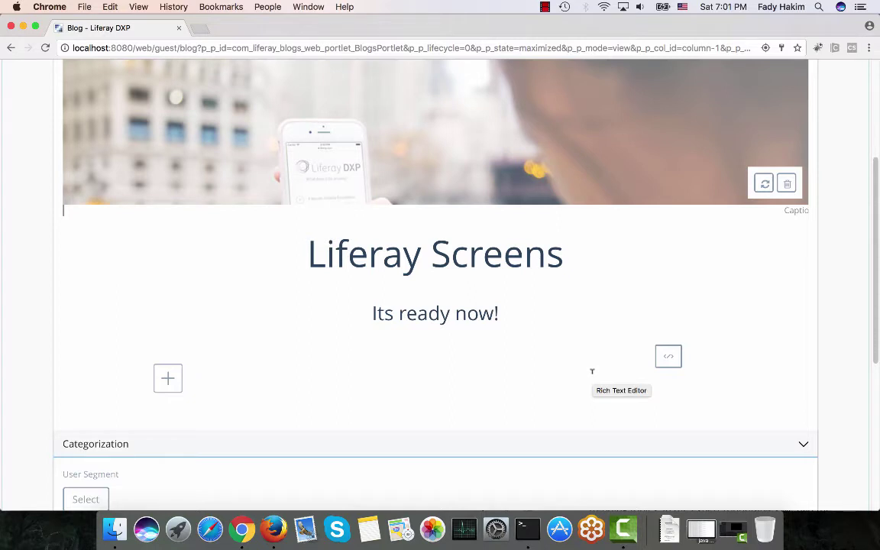
left_click(368, 527)
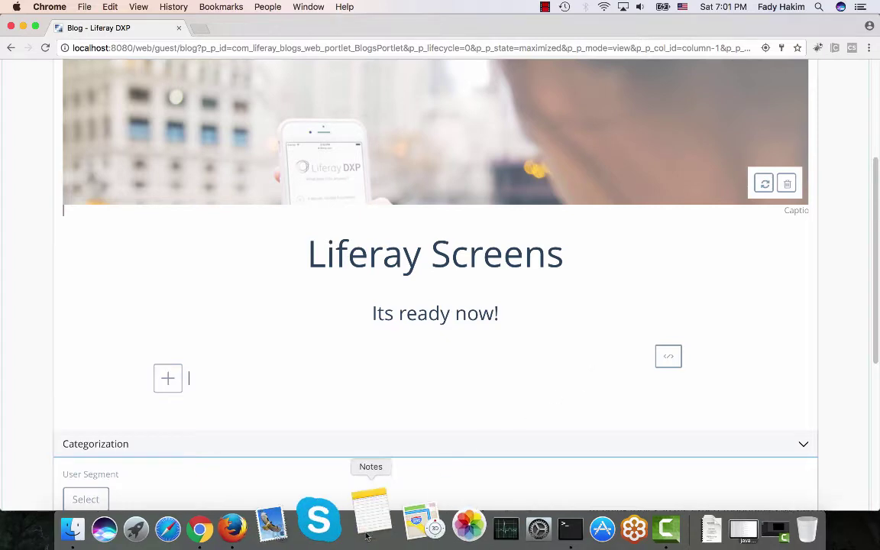
- Copy both Lorem ipsum paragraphs from the note and paste them into the blog body
left_click(408, 305)
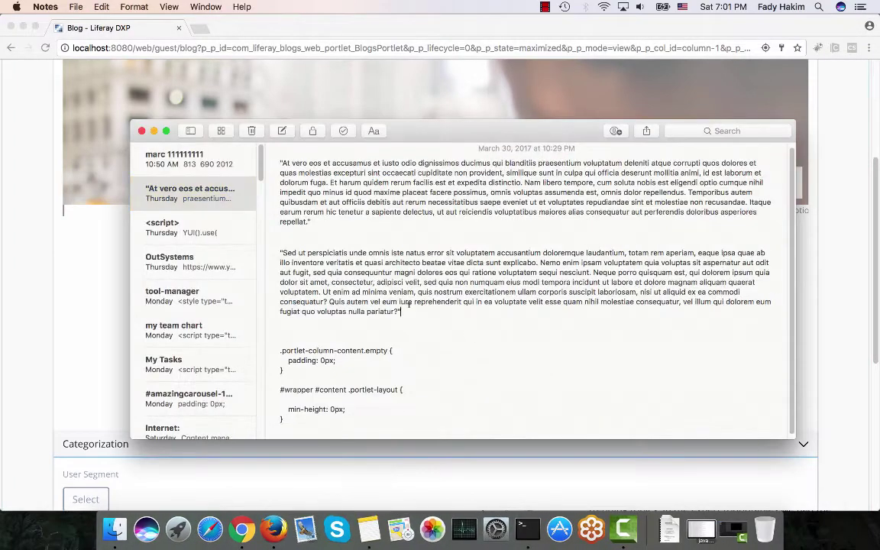
left_click_drag(397, 311, 273, 112)
key("super+c")
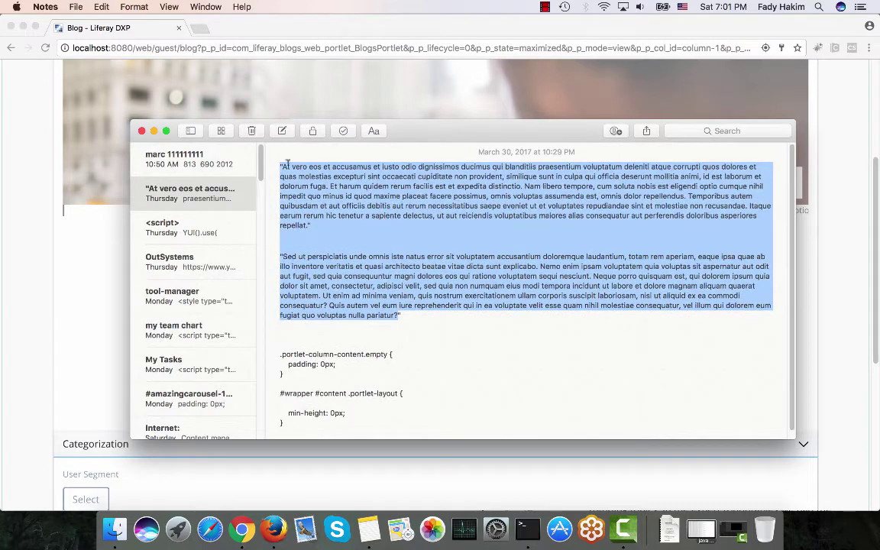
left_click(76, 263)
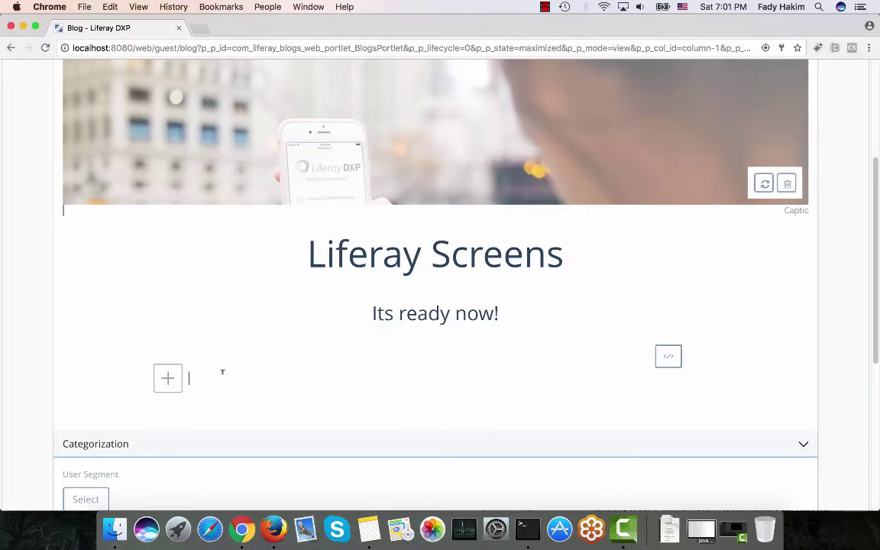
key("super+v")
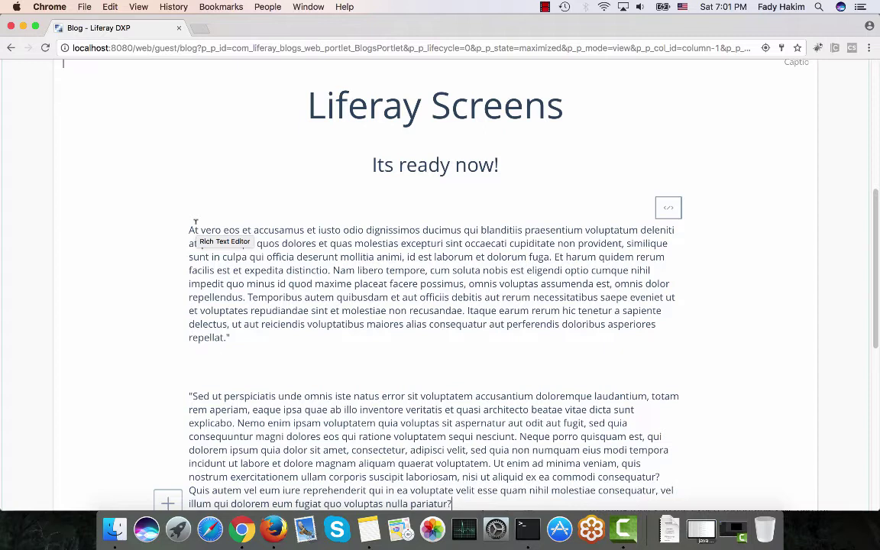
- Make 'At vero eos et accusamu' in the first paragraph bold and underlined
left_click_drag(190, 228, 302, 229)
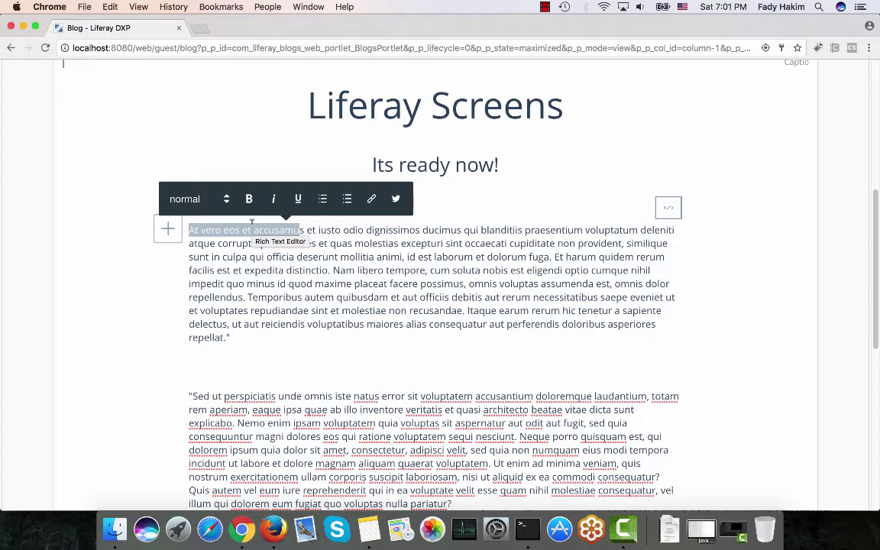
left_click(212, 199)
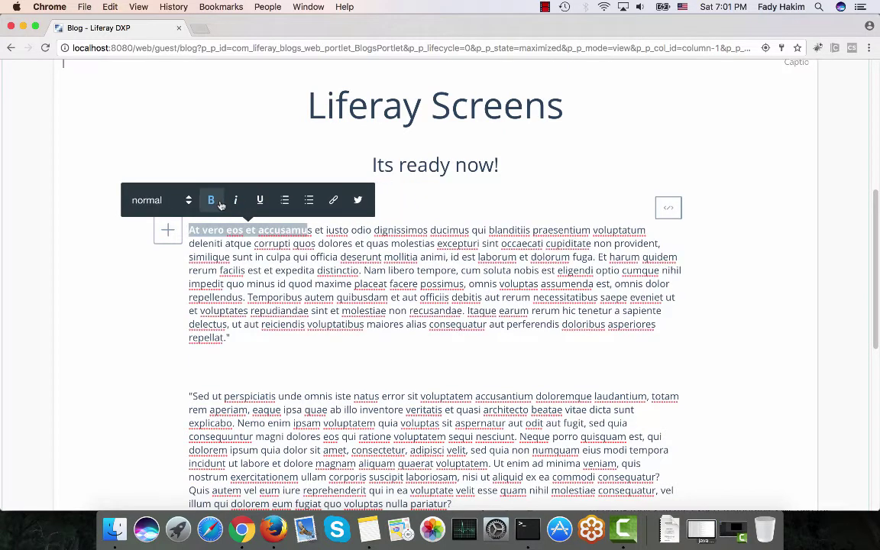
left_click(261, 202)
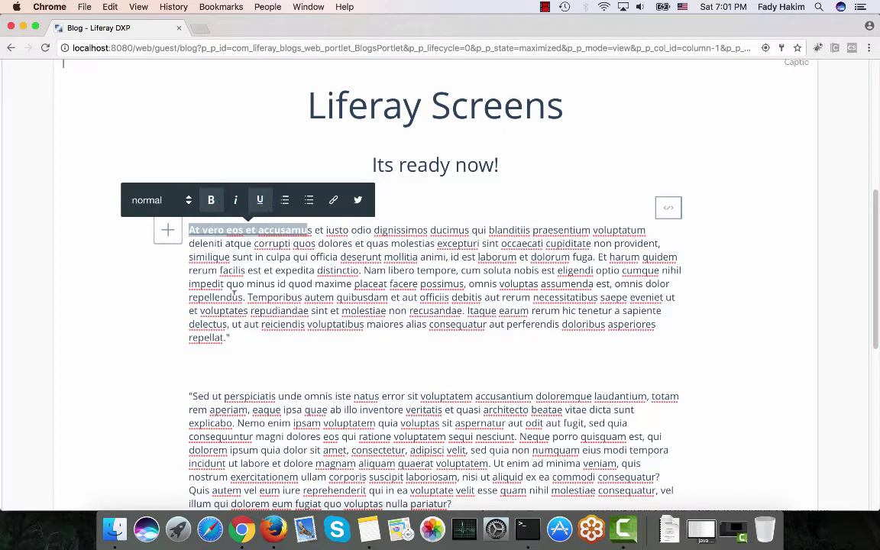
left_click(234, 293)
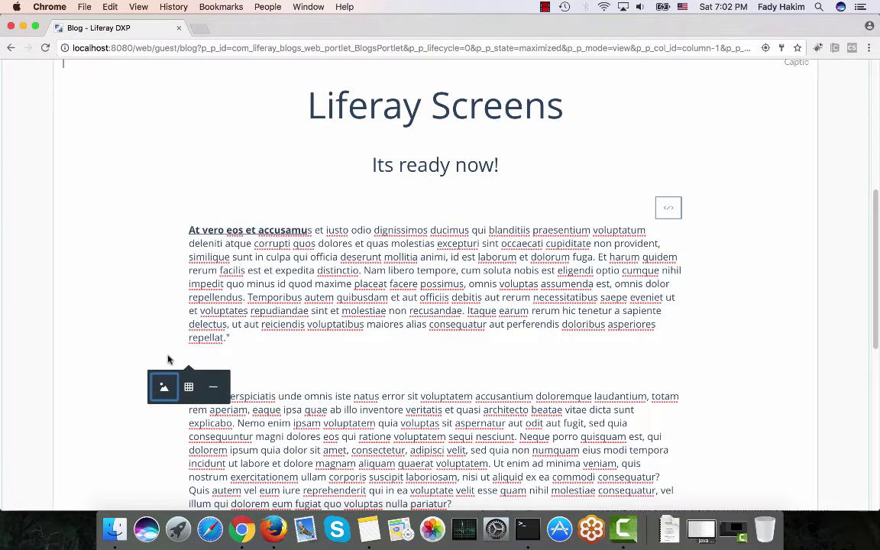
left_click(164, 386)
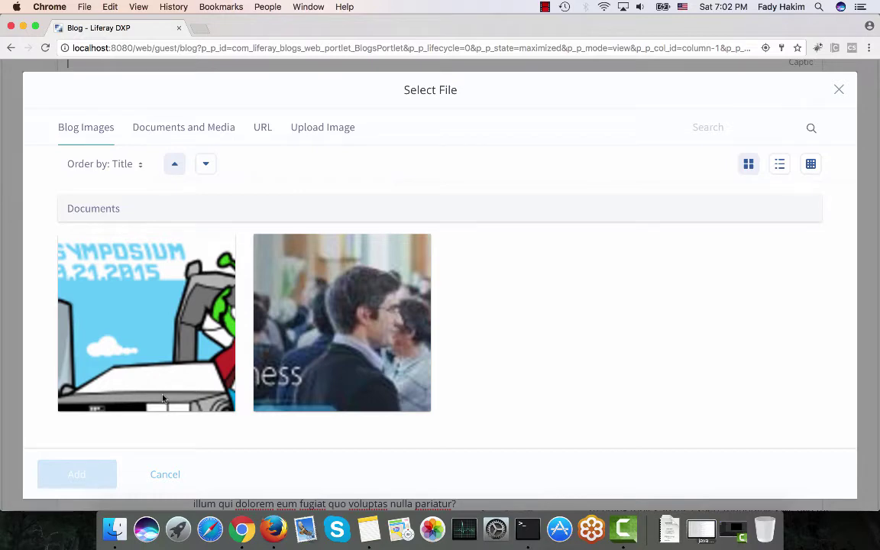
left_click(154, 348)
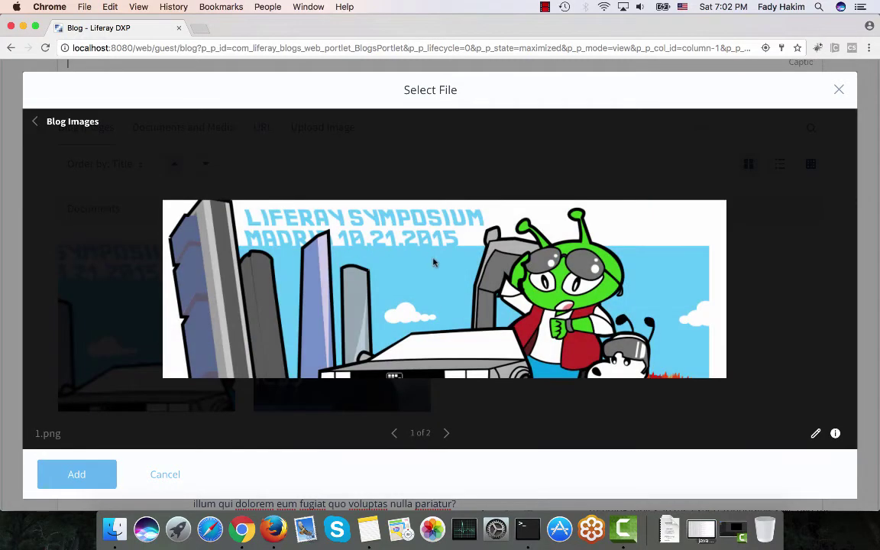
left_click(814, 433)
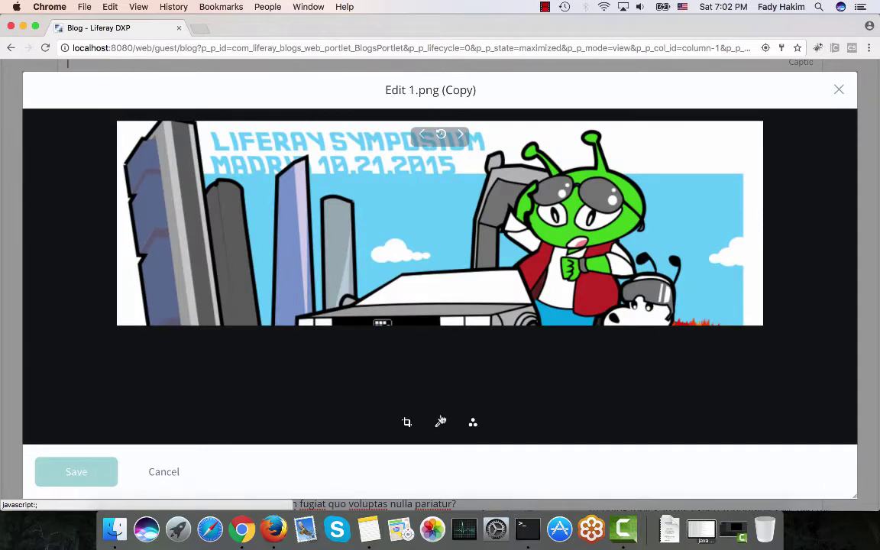
left_click(440, 421)
left_click(500, 375)
left_click(539, 379)
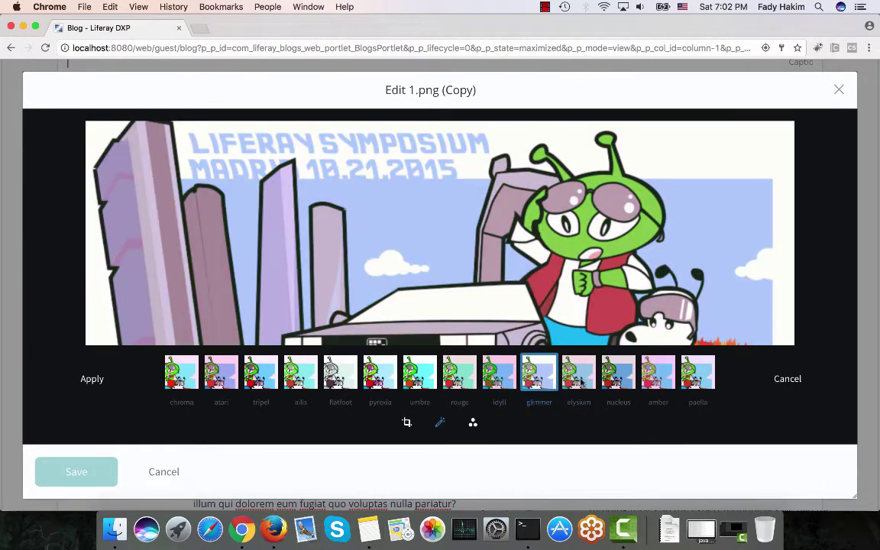
left_click(588, 383)
left_click(404, 421)
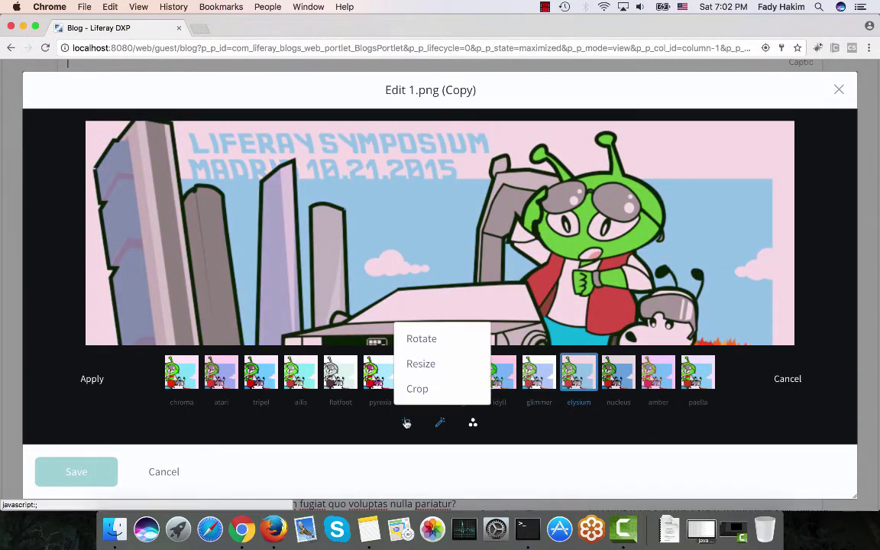
left_click(419, 338)
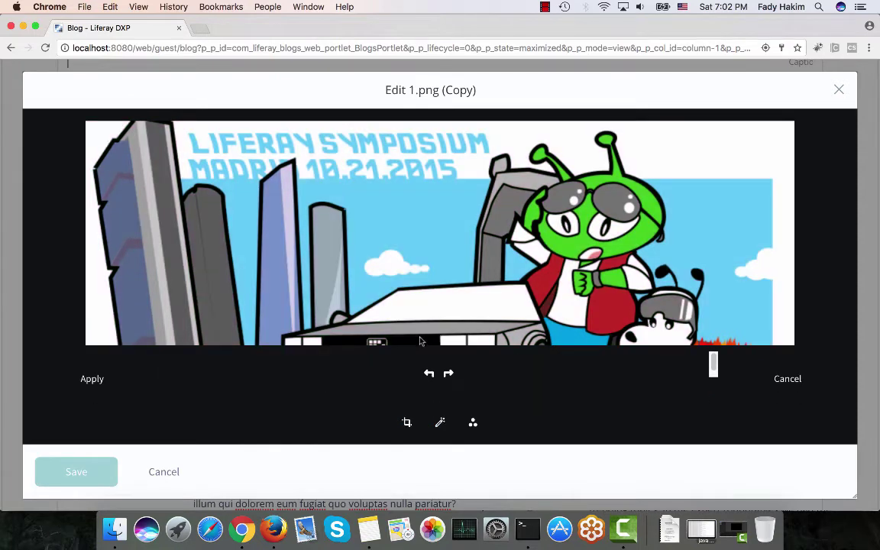
left_click(429, 375)
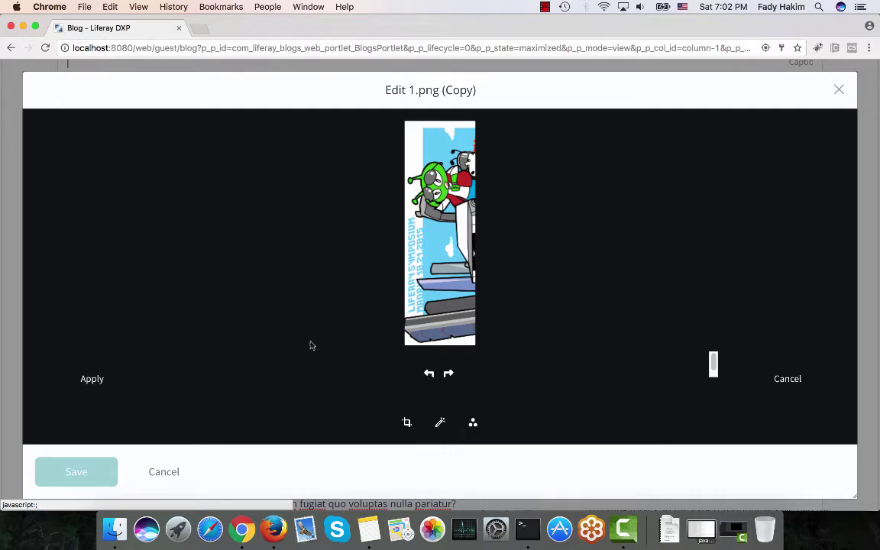
left_click(163, 471)
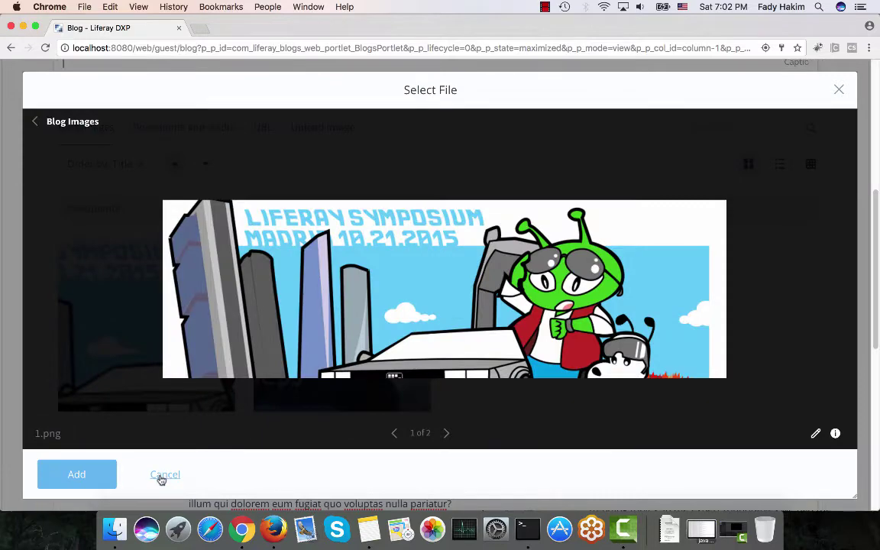
left_click(164, 475)
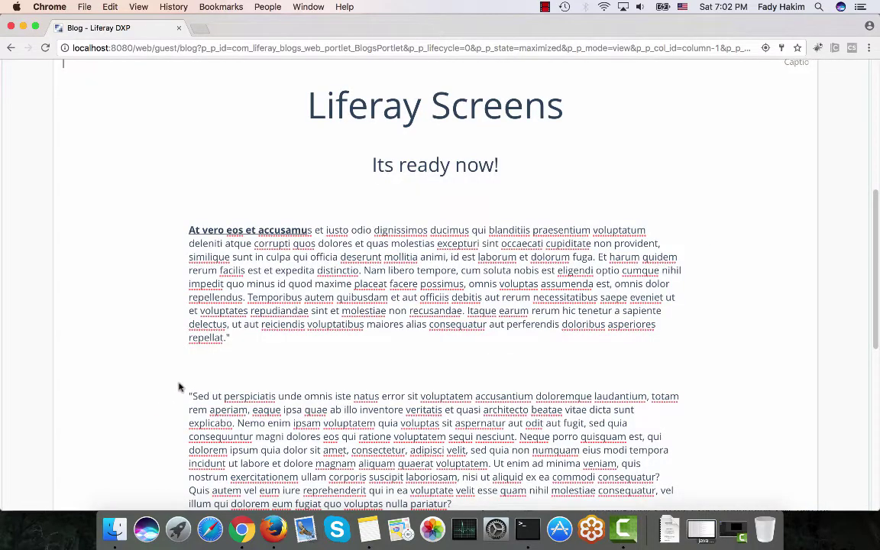
- Show the body's HTML source in the fullscreen Edit Content view
scroll(178, 387, "down", 3)
scroll(178, 387, "up", 3)
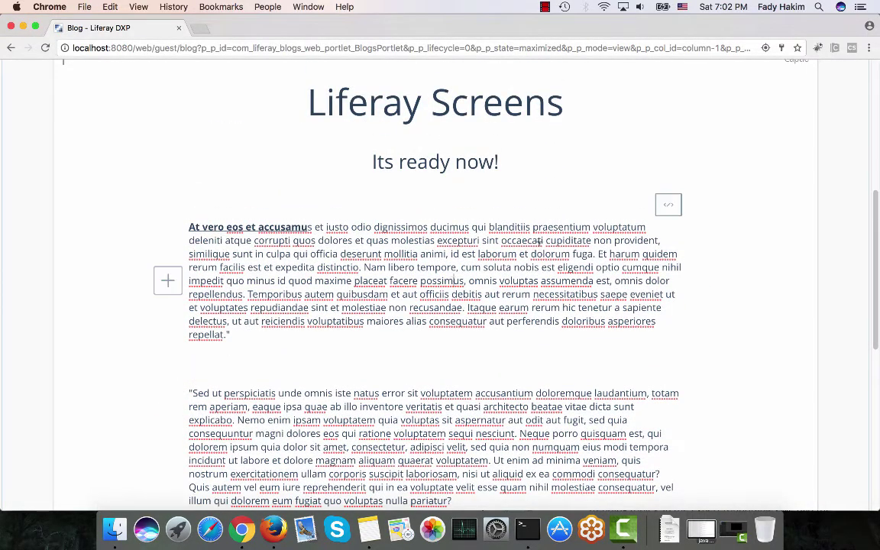
left_click(668, 208)
left_click(610, 205)
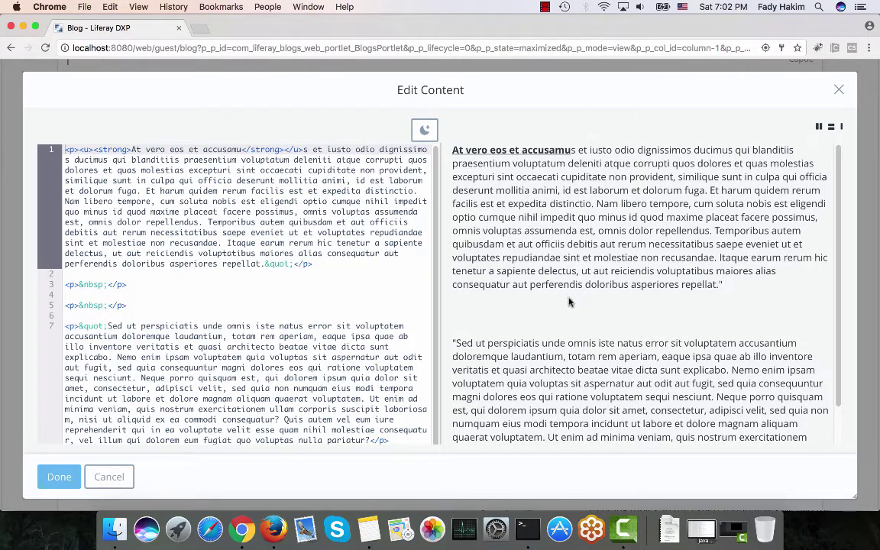
- Move the closing bold and underline tags to after 'ducimus', adding the missing '>'
left_click_drag(241, 148, 299, 147)
key("super+c")
key("BackSpace")
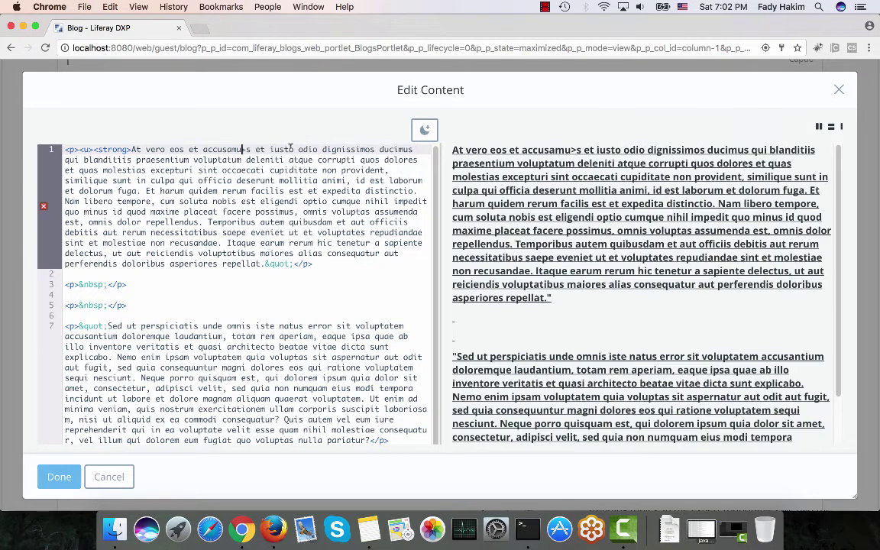
key("super+v")
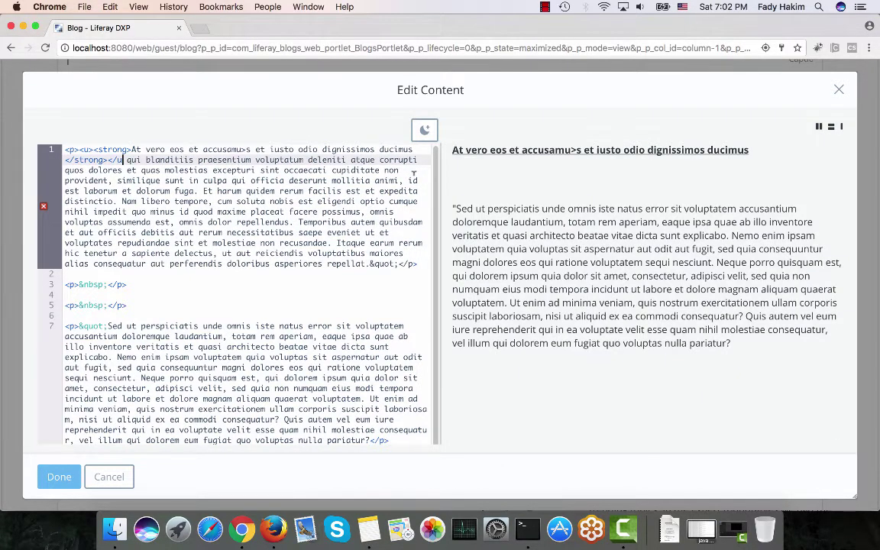
type(">")
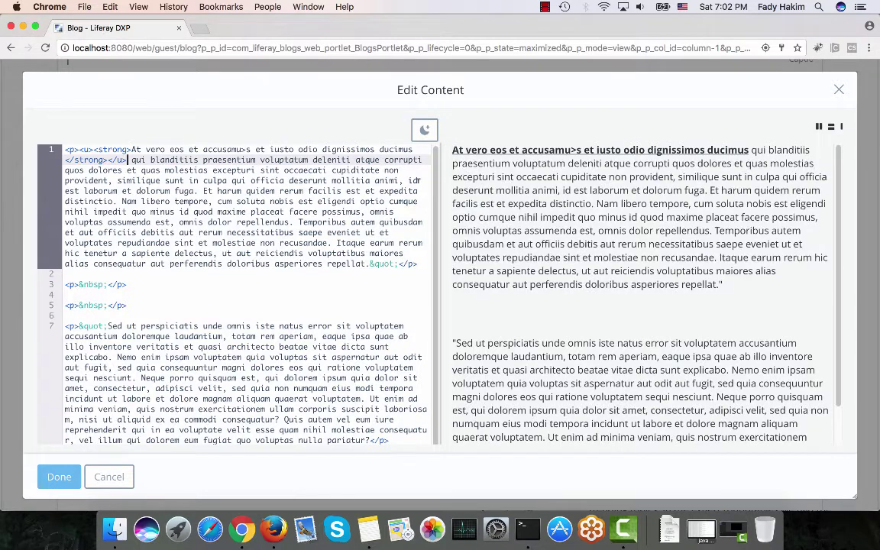
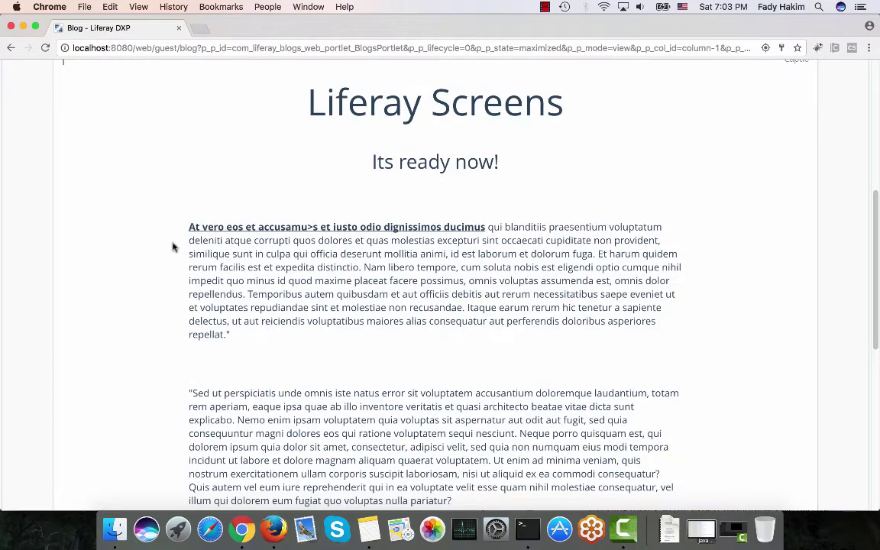
- Scroll the entry form and expand its Related Assets section, which still lists none
scroll(172, 246, "down", 2)
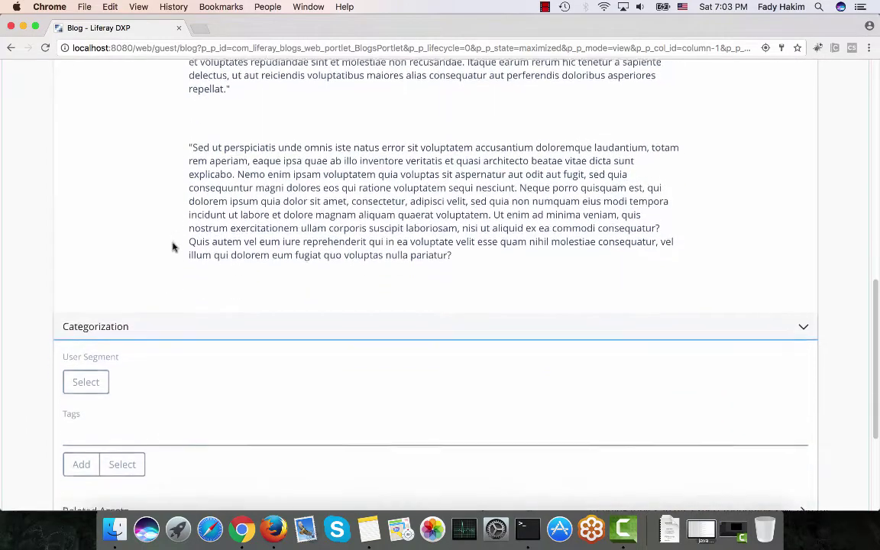
scroll(173, 246, "up", 7)
scroll(173, 246, "down", 7)
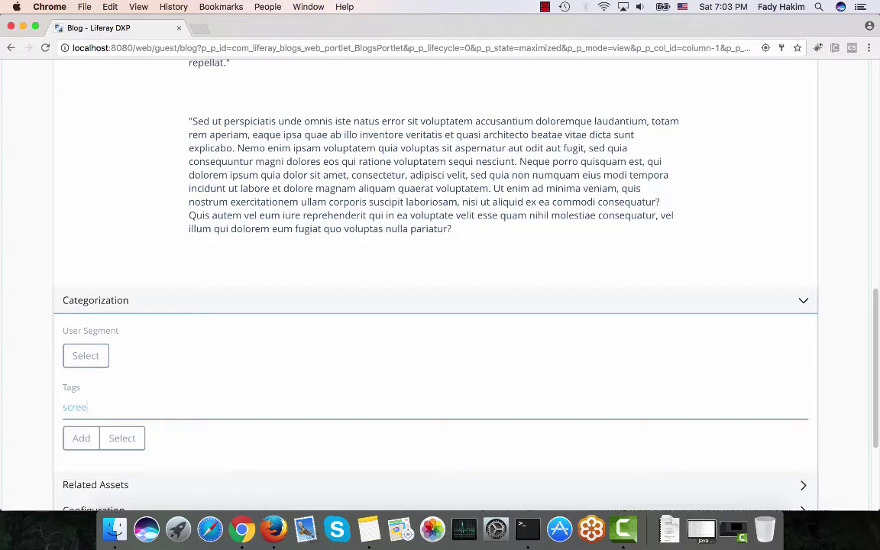
scroll(121, 394, "down", 4)
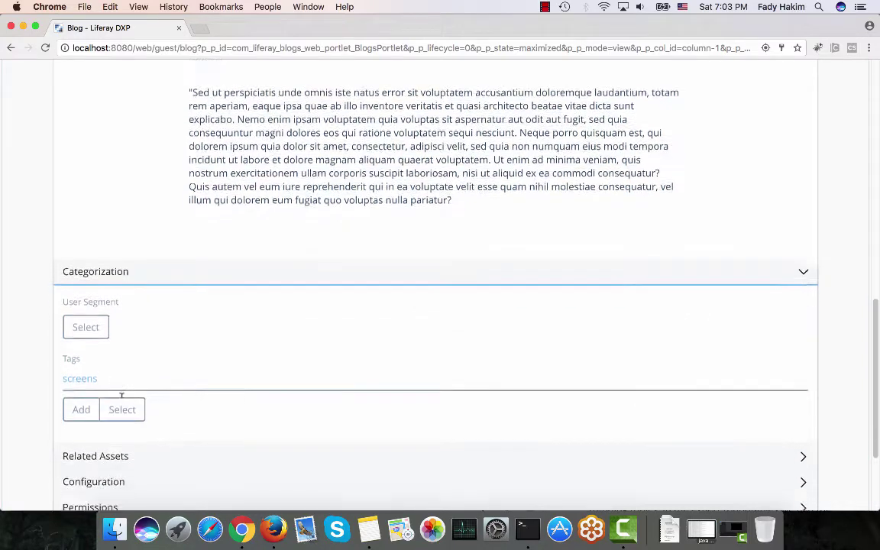
left_click(128, 330)
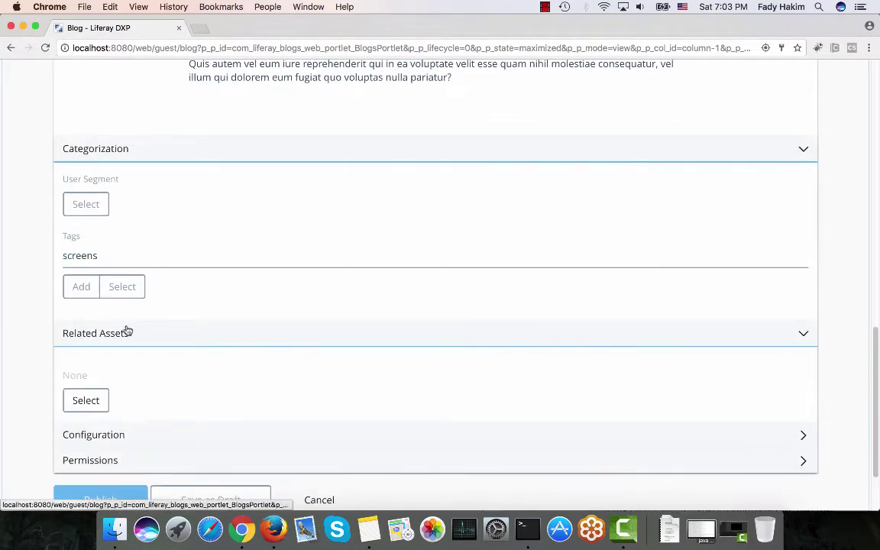
scroll(126, 329, "down", 1)
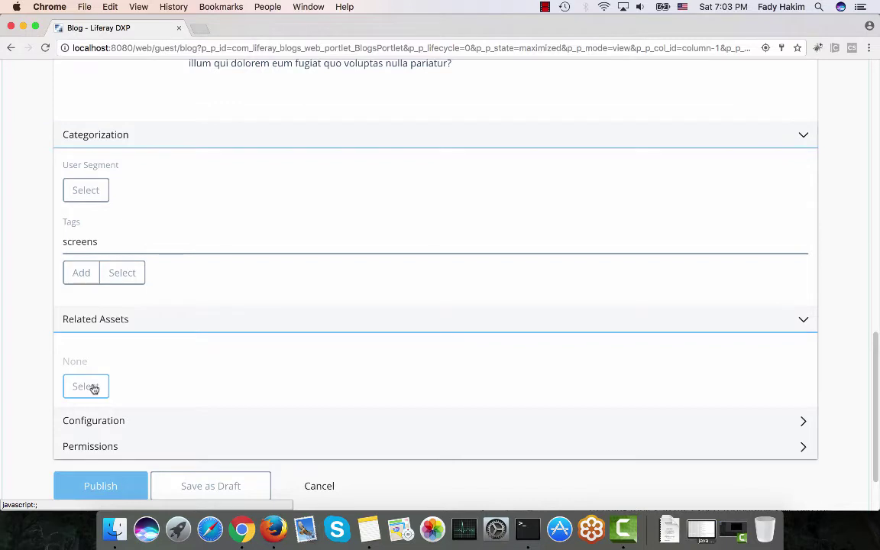
- Link Sales2017.pdf to the entry as a related Basic Document
left_click(92, 387)
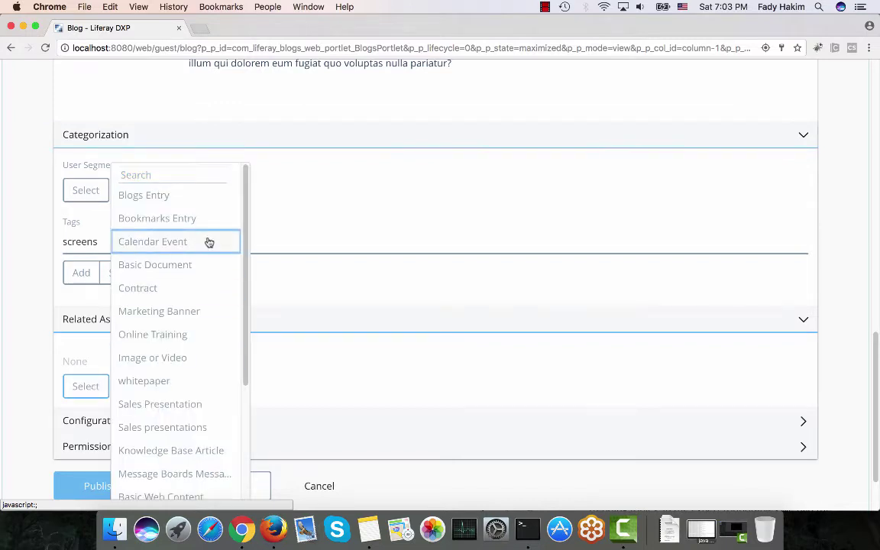
left_click(171, 273)
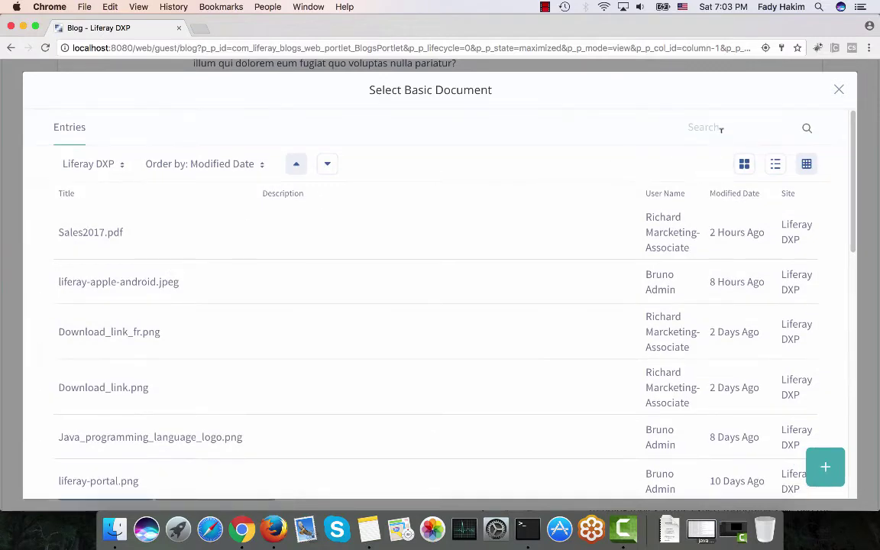
left_click(720, 130)
left_click(99, 231)
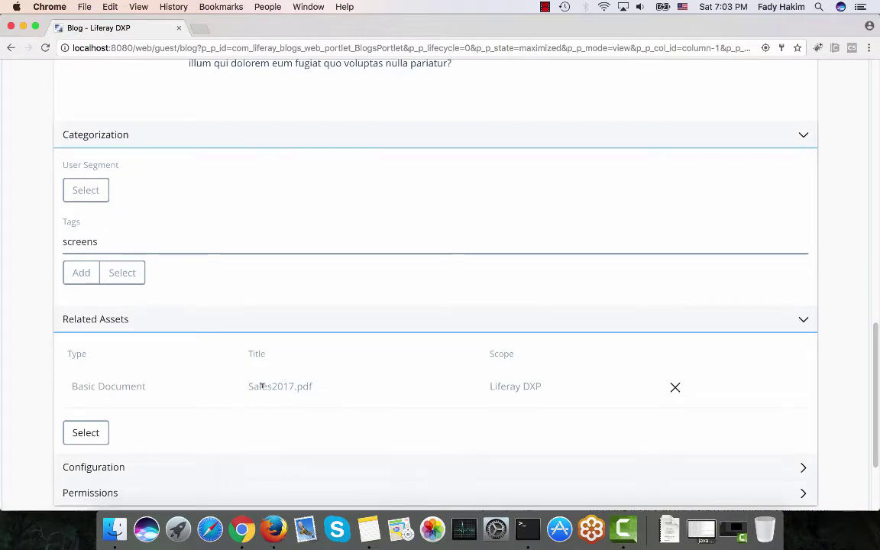
- Publish the Liferay Screens entry and dismiss the success message
scroll(287, 386, "down", 2)
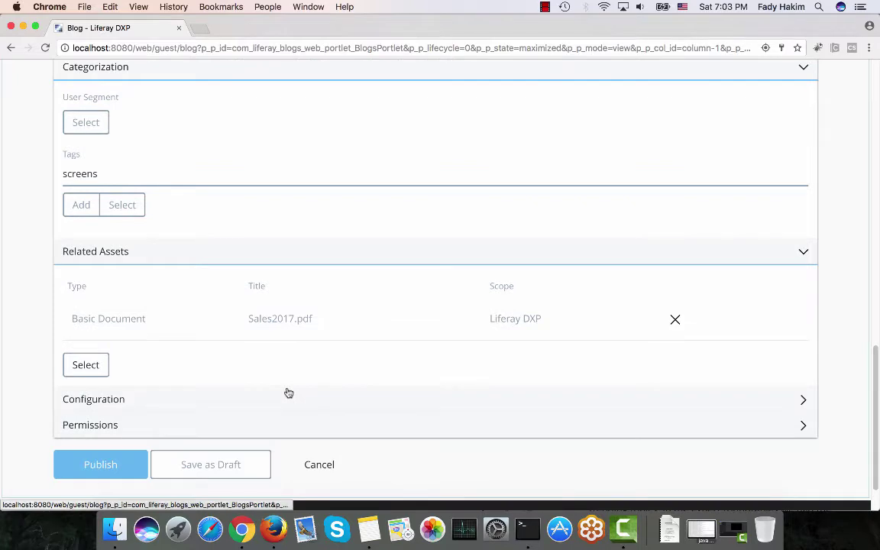
left_click(98, 465)
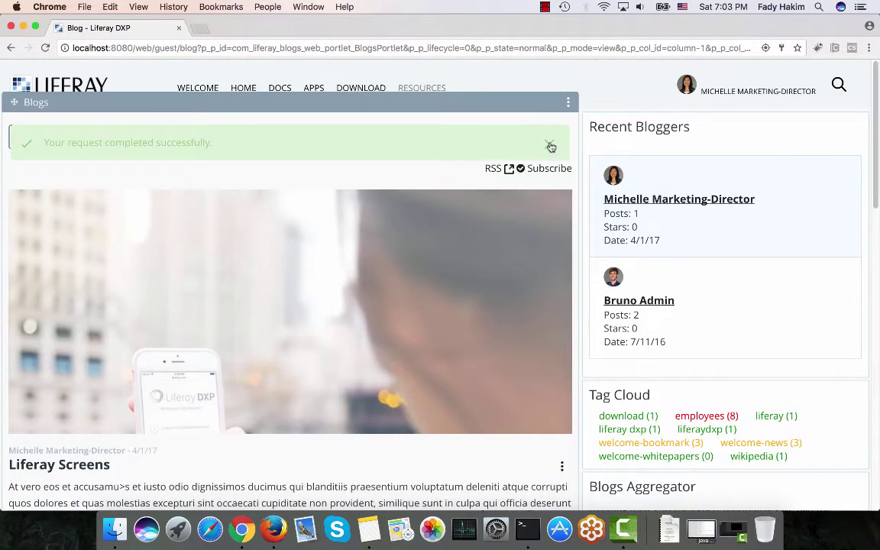
left_click(548, 143)
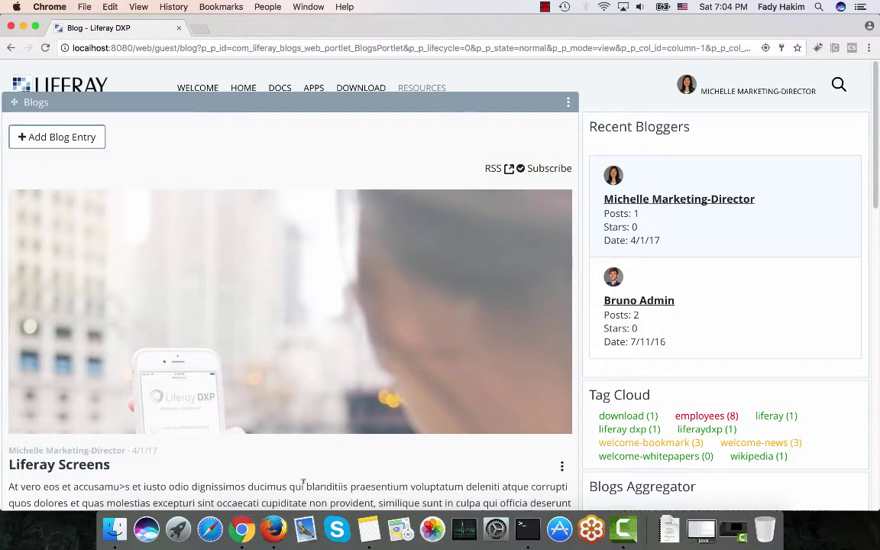
left_click(278, 518)
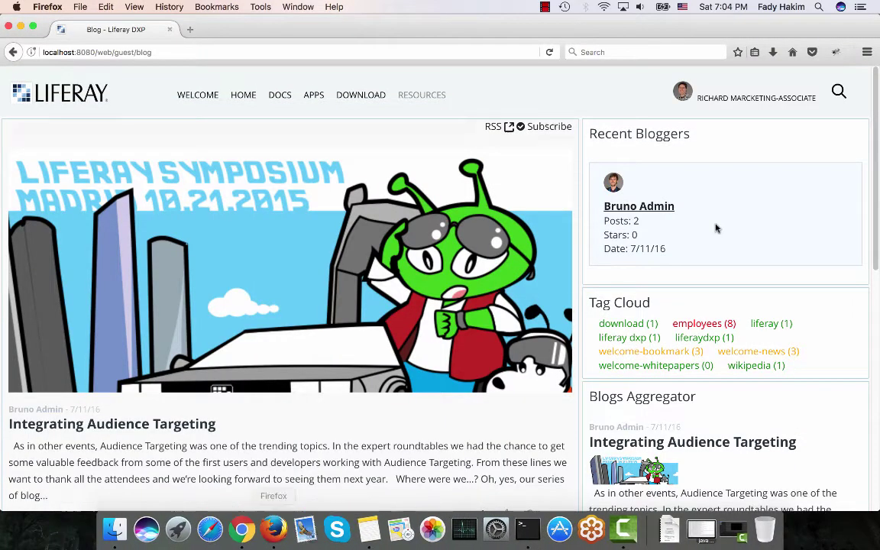
- As the other user in Firefox, open the Blog and read the new Liferay Screens post
mouse_move(419, 93)
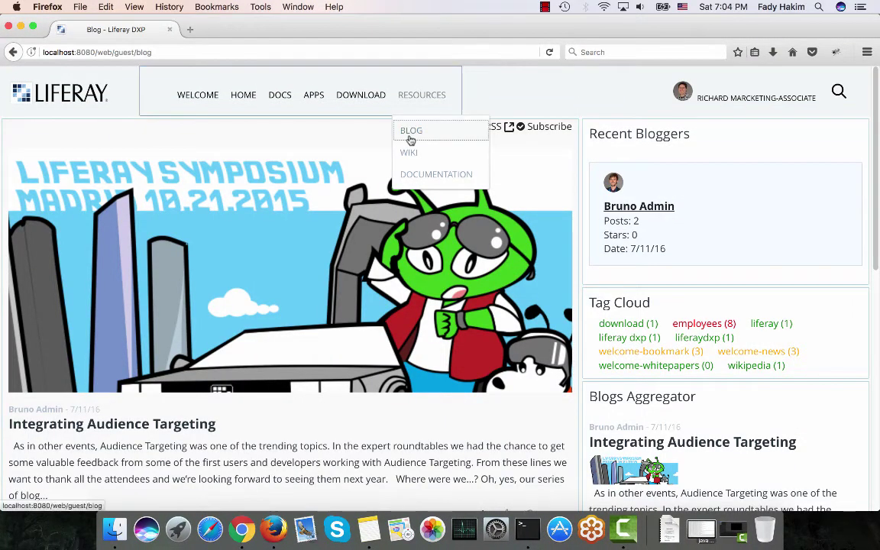
left_click(410, 134)
scroll(168, 259, "down", 2)
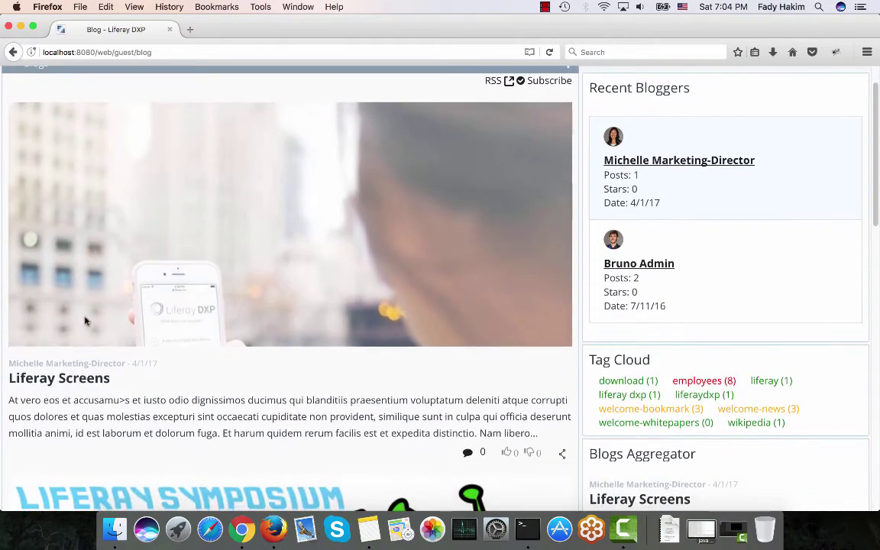
left_click(71, 387)
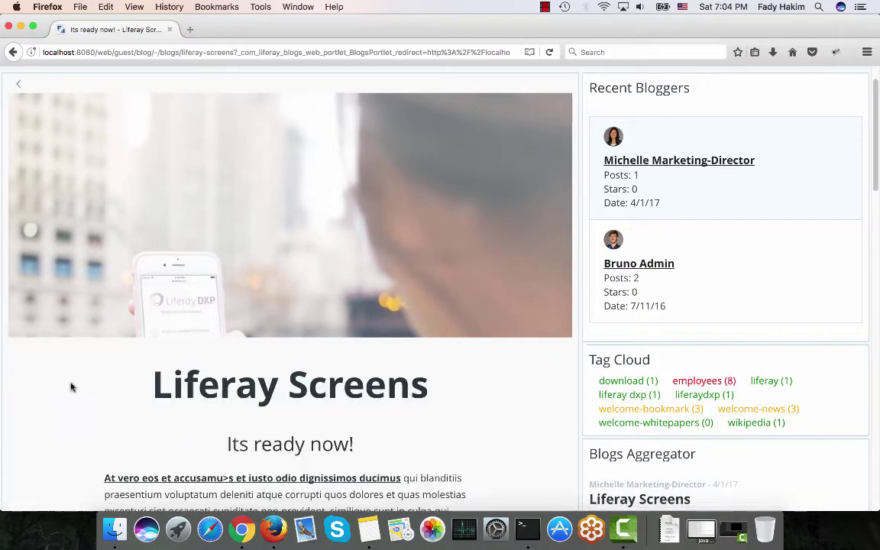
scroll(269, 199, "down", 5)
scroll(269, 197, "down", 2)
scroll(269, 191, "up", 6)
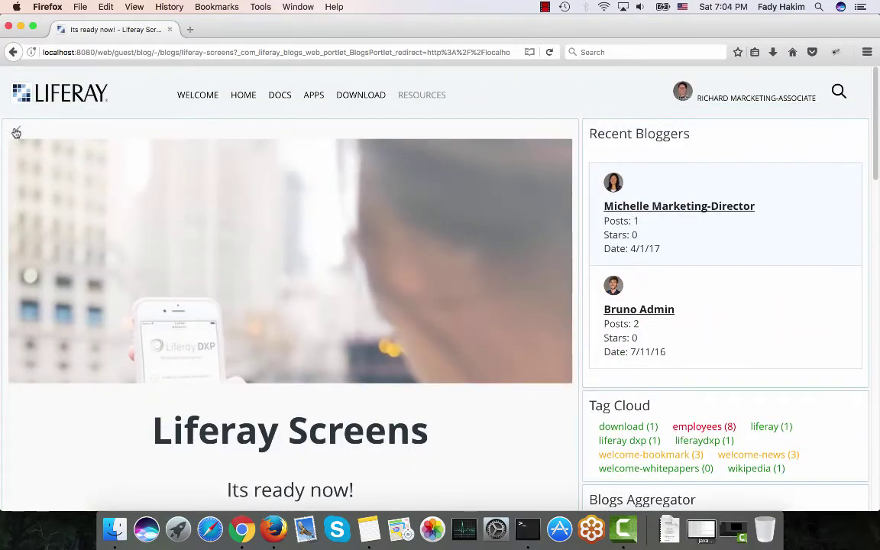
- Return to the blog list and filter it to entries tagged liferaydxp
left_click(18, 129)
scroll(870, 340, "down", 3)
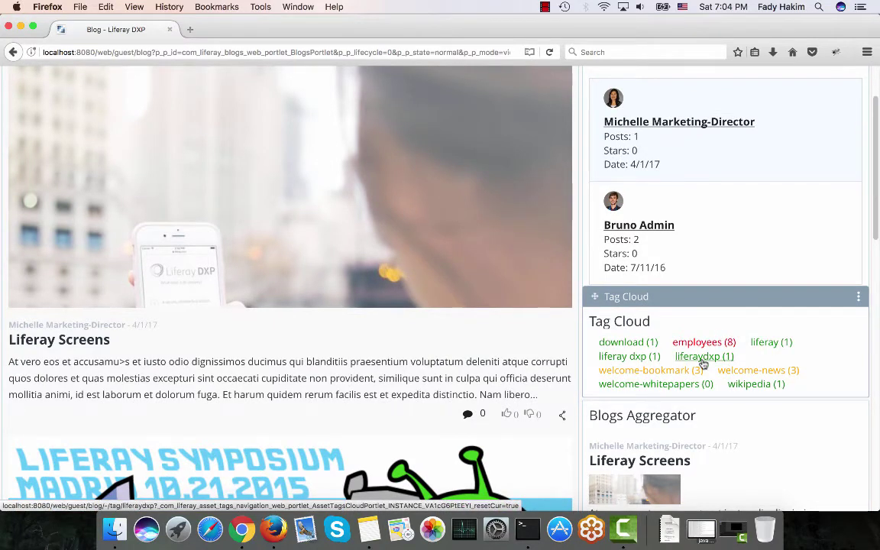
left_click(703, 359)
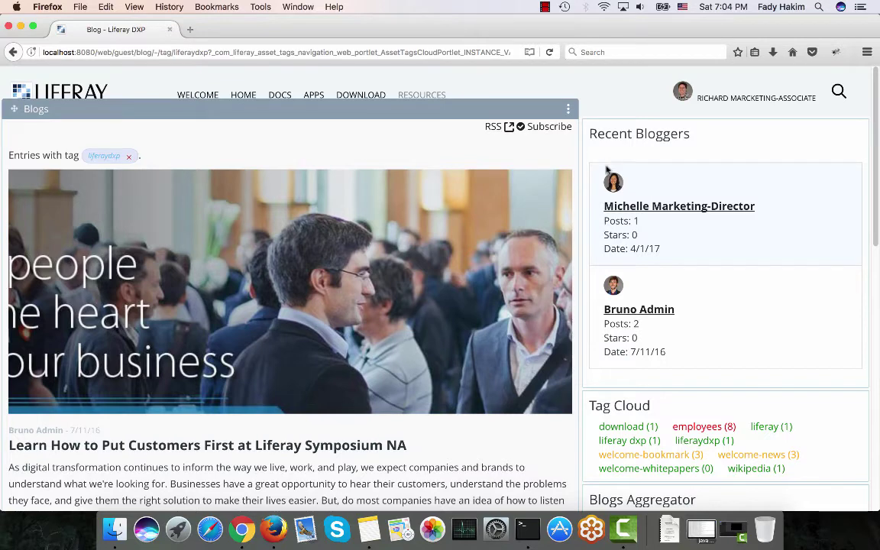
- Clear the liferaydxp tag filter and reopen the Liferay Screens post
left_click(129, 157)
scroll(127, 157, "down", 1)
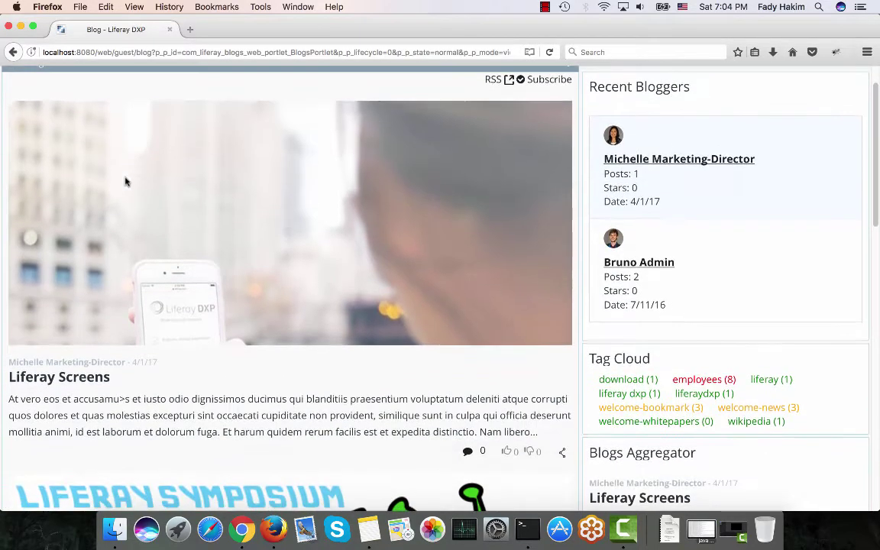
left_click(82, 388)
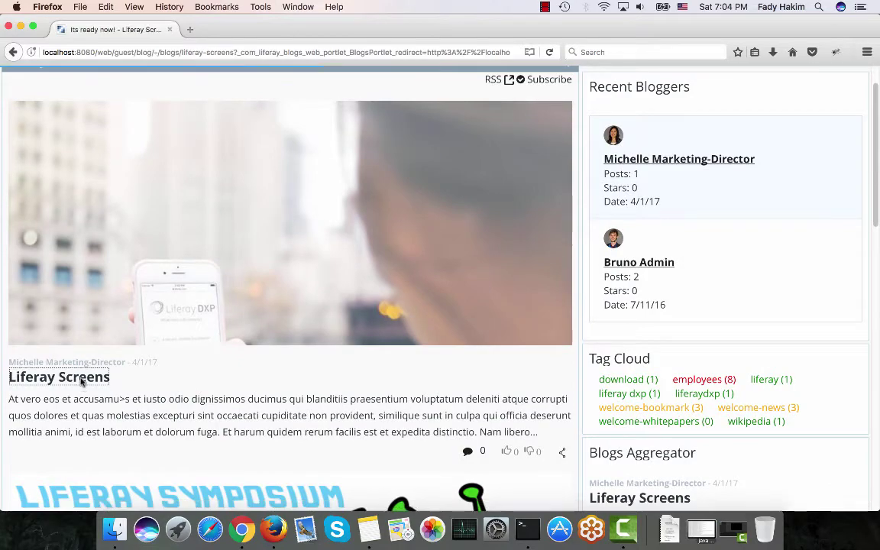
scroll(80, 381, "down", 5)
scroll(80, 382, "down", 10)
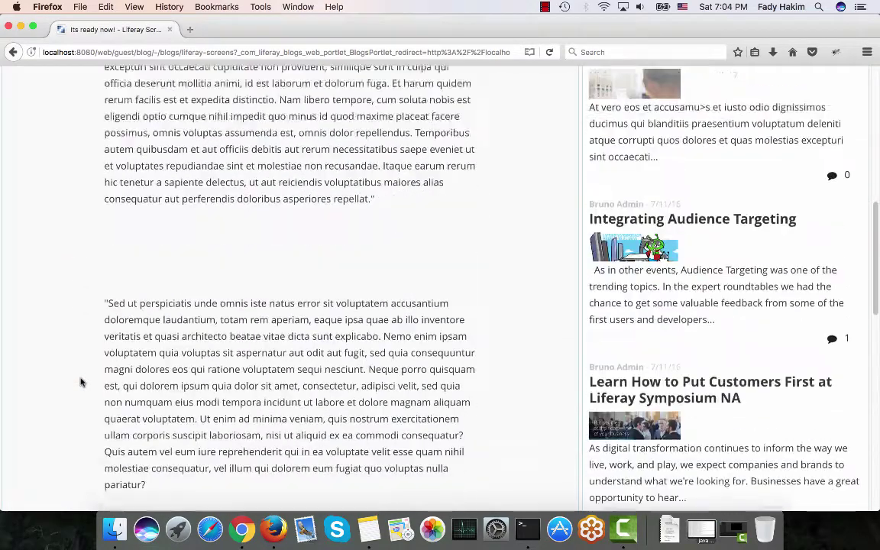
scroll(80, 381, "down", 3)
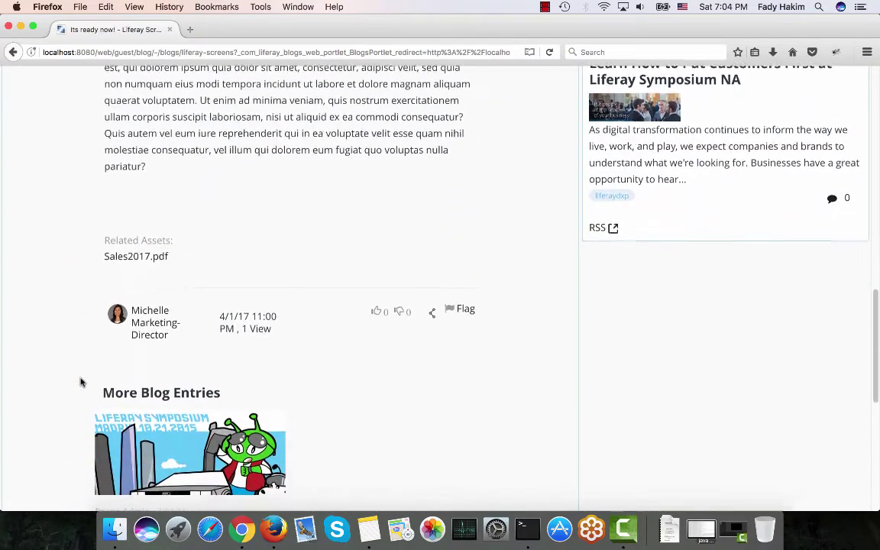
- View the related Sales2017.pdf document, then return to the Liferay Screens post
left_click_drag(105, 239, 179, 243)
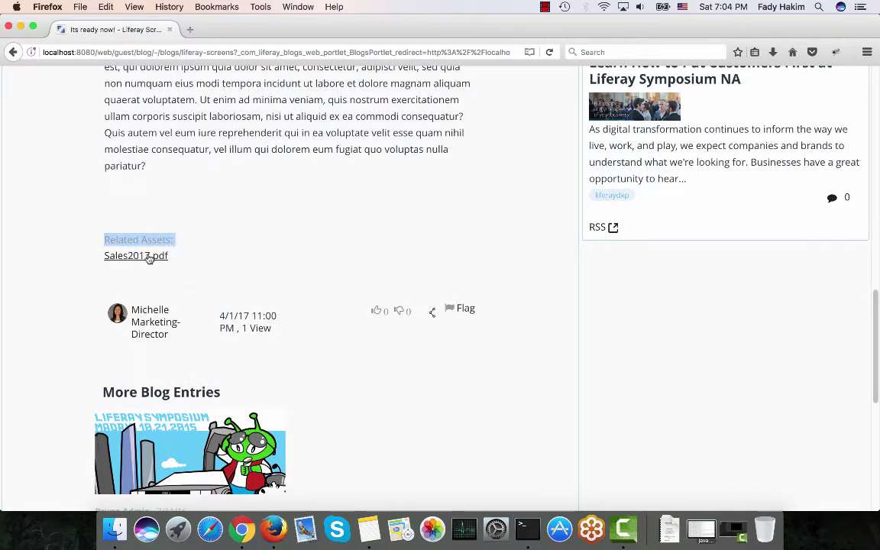
left_click(150, 256)
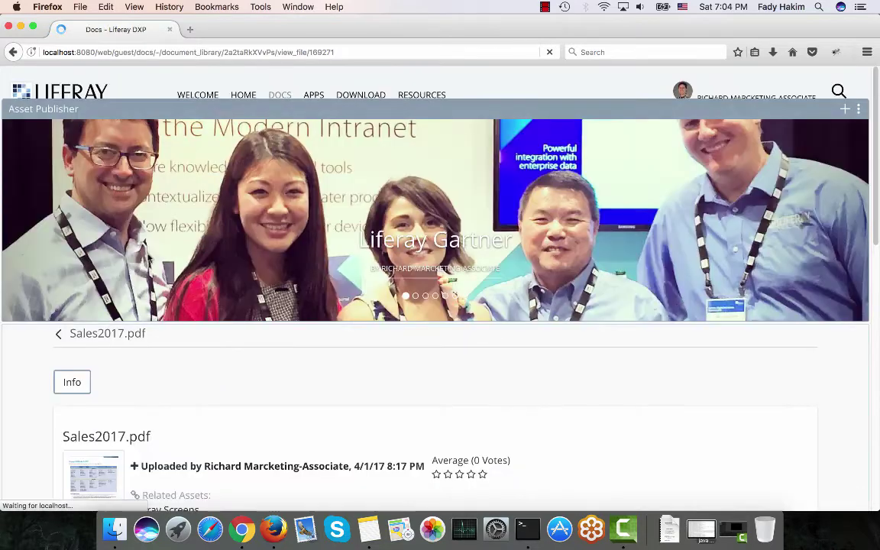
scroll(150, 286, "down", 10)
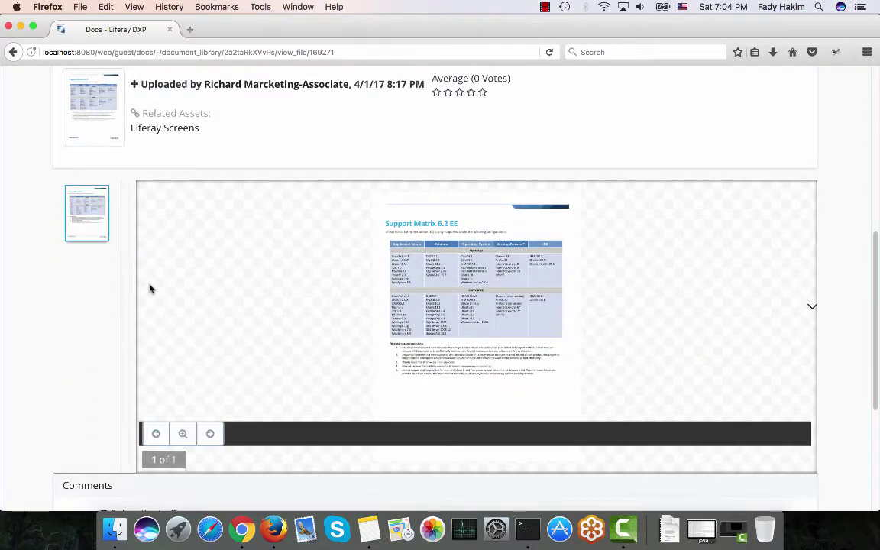
scroll(149, 288, "up", 10)
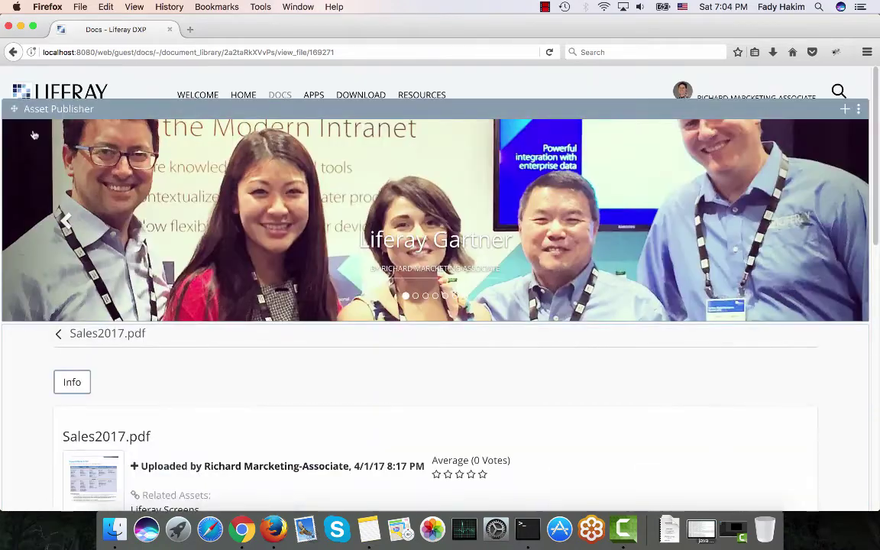
left_click(14, 51)
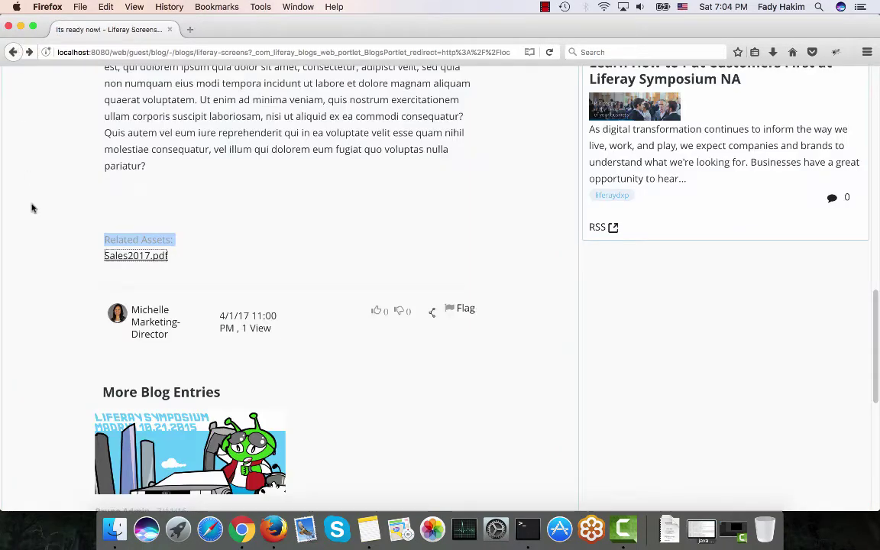
scroll(31, 205, "down", 2)
scroll(31, 207, "down", 8)
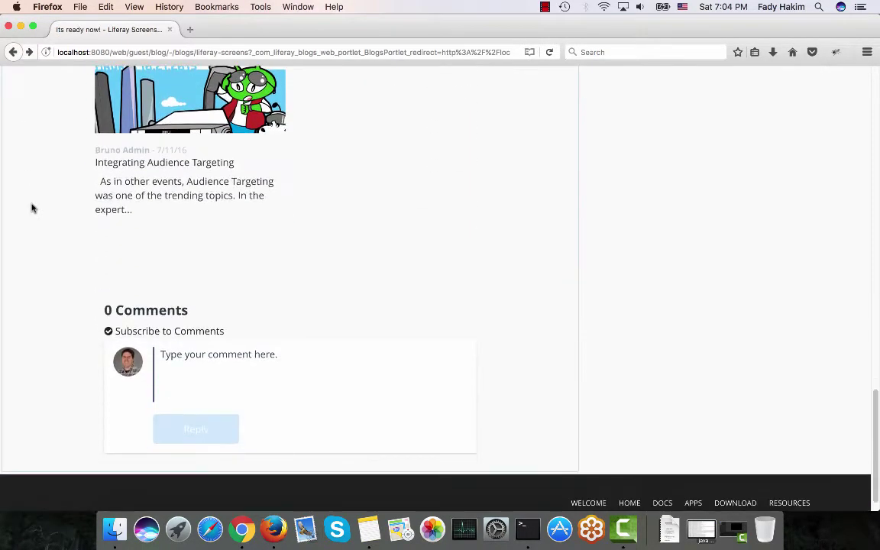
- Post a comment mentioning the marketing director: 'Thanks for the great news'
left_click(248, 359)
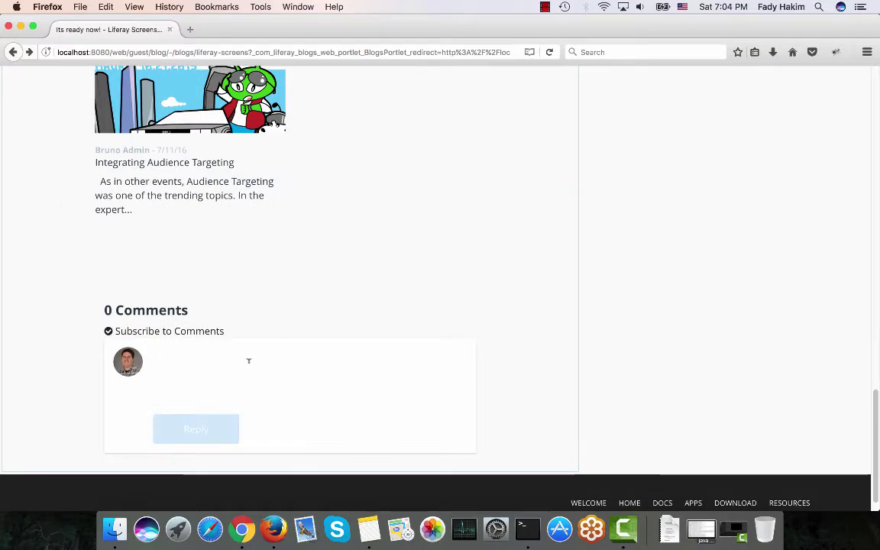
type("@mi")
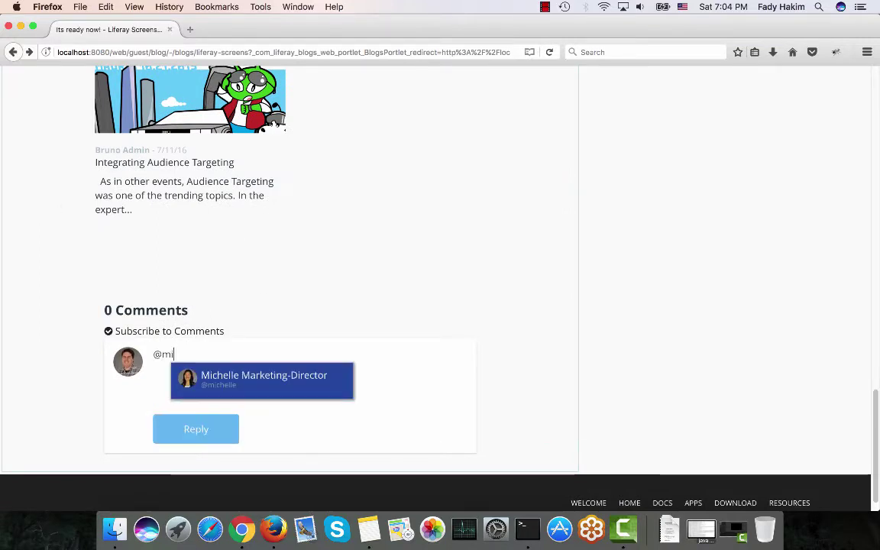
key("Return")
type("Than")
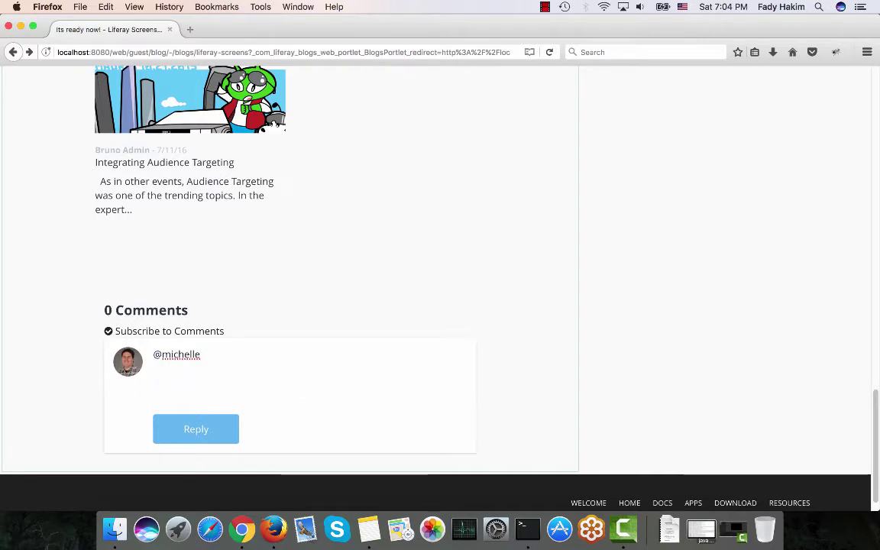
type("ks for the great ne")
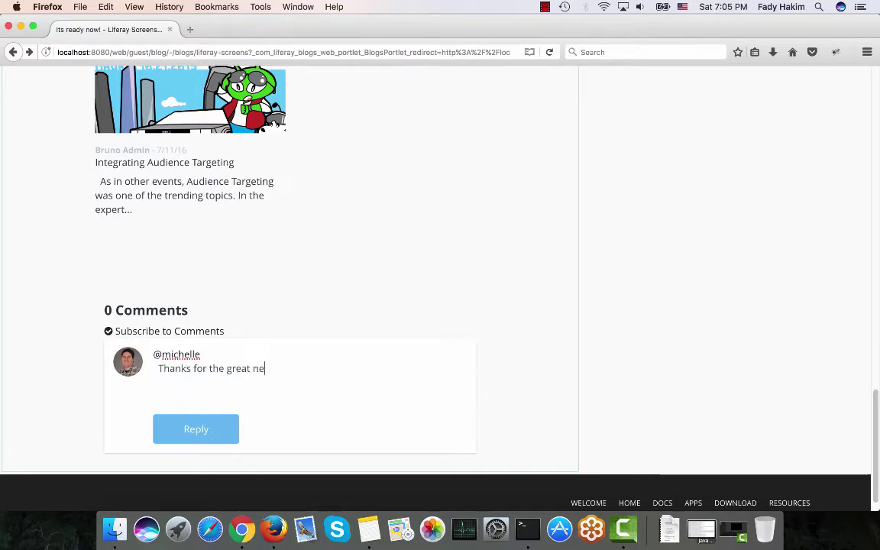
type("ws")
left_click(221, 426)
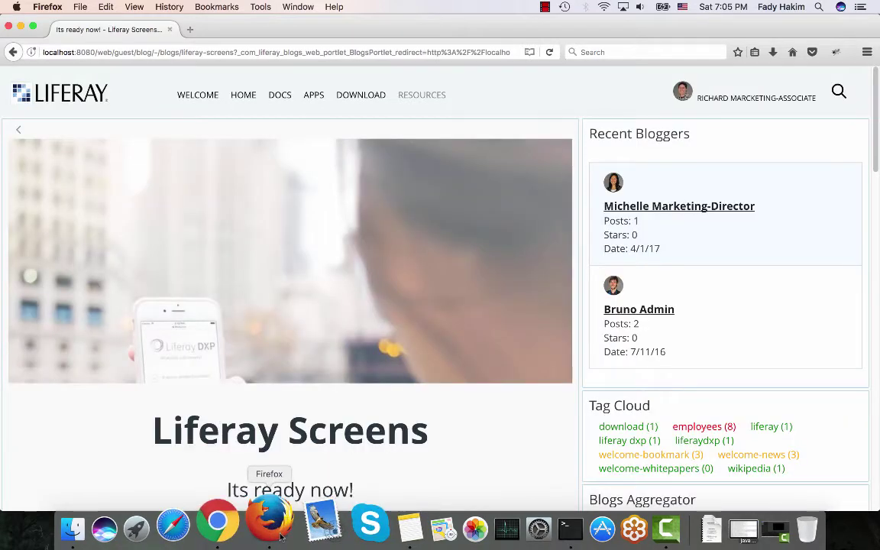
- In the director's Chrome window, open the mention notification to see the new comment, then return to Firefox
left_click(241, 527)
left_click(44, 47)
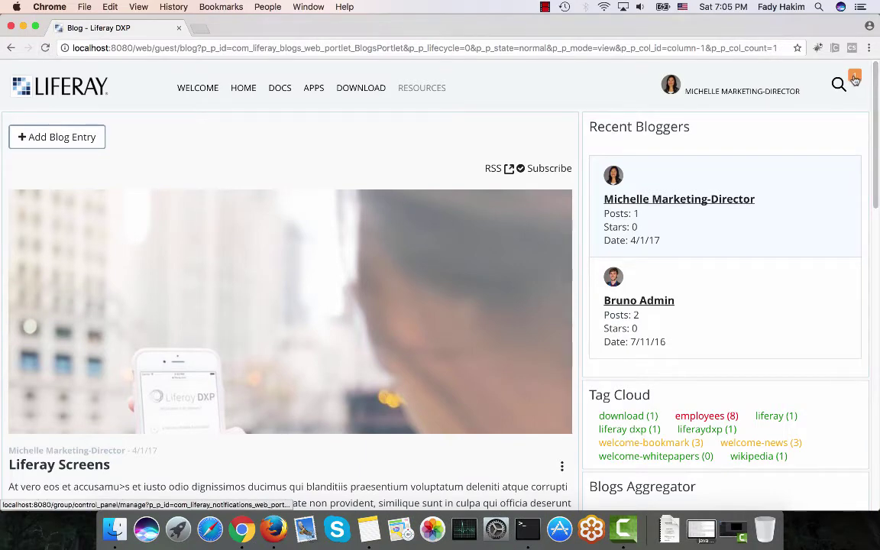
left_click(854, 79)
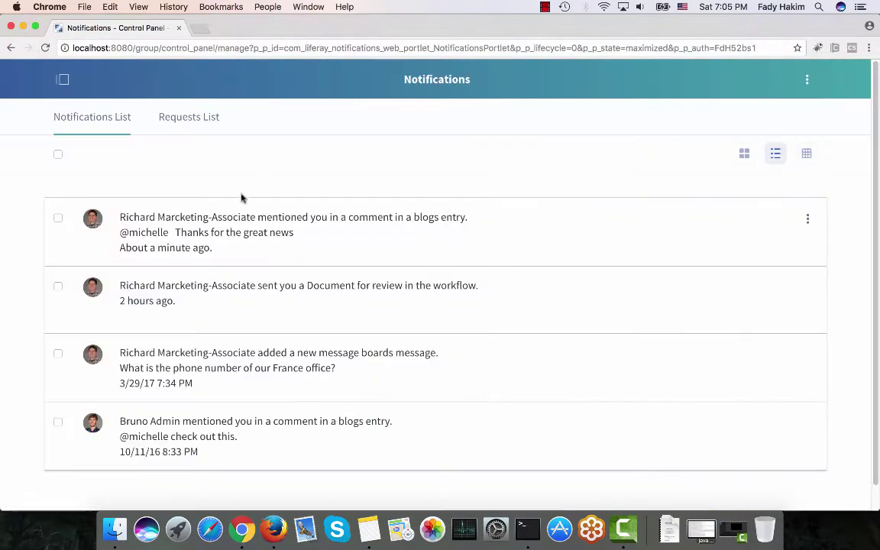
left_click(169, 242)
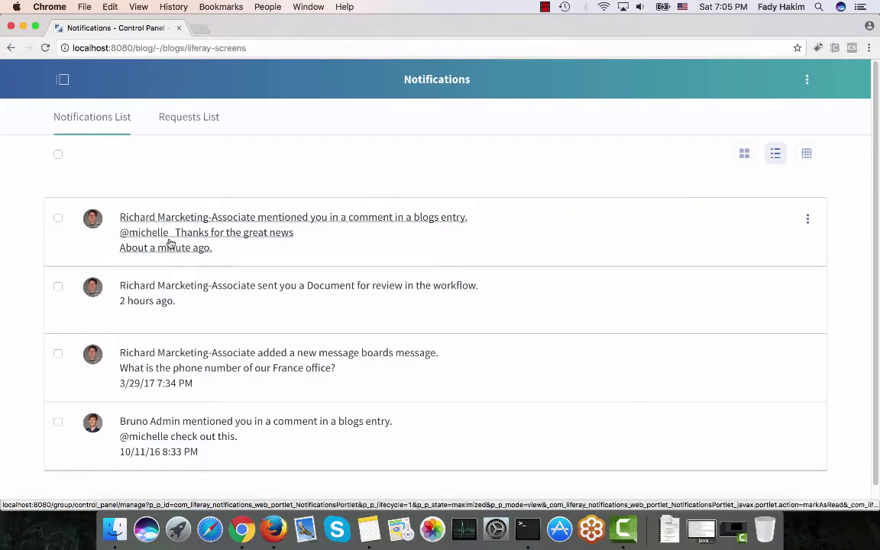
scroll(169, 243, "down", 10)
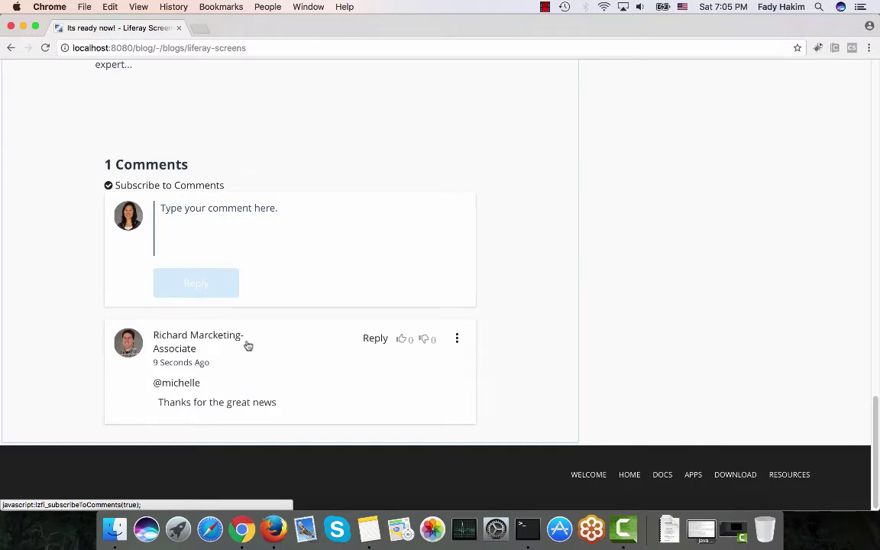
left_click(263, 524)
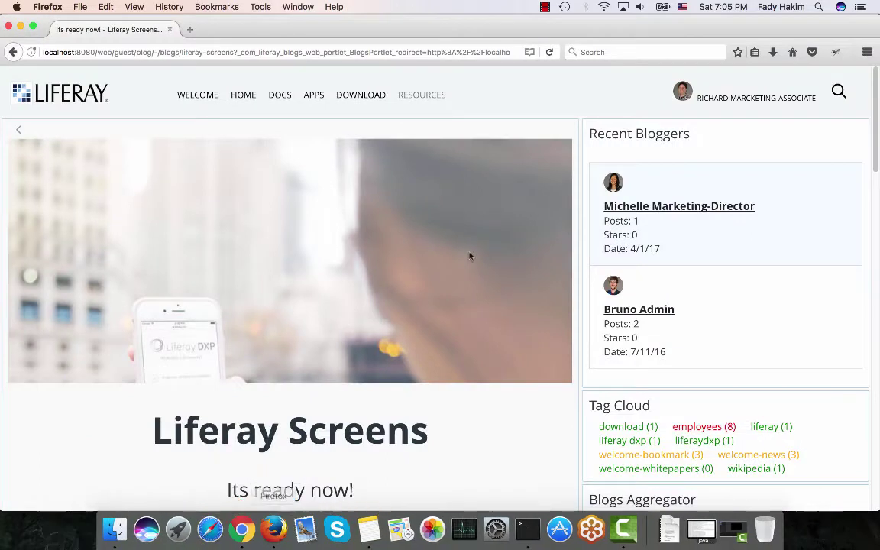
- Return the associate's view to the Blogs list, then bring the director's Chrome window forward
left_click(21, 134)
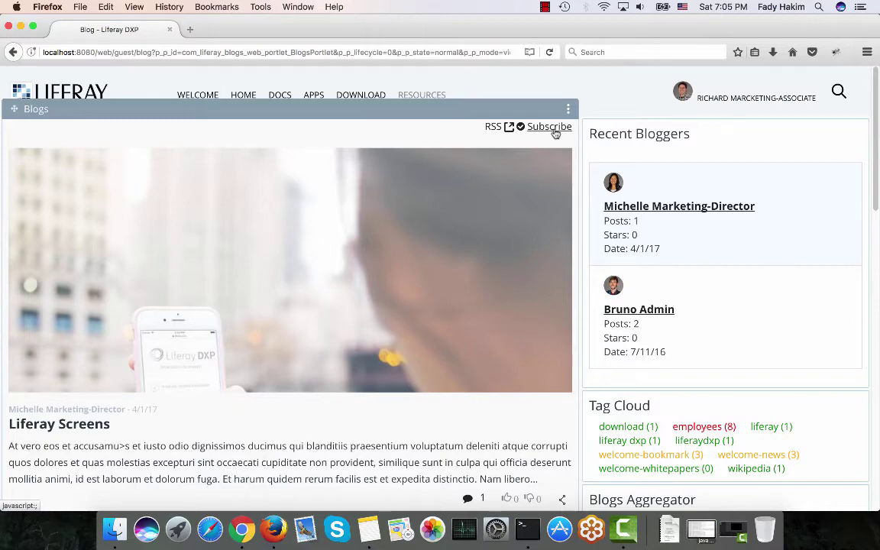
scroll(555, 132, "down", 10)
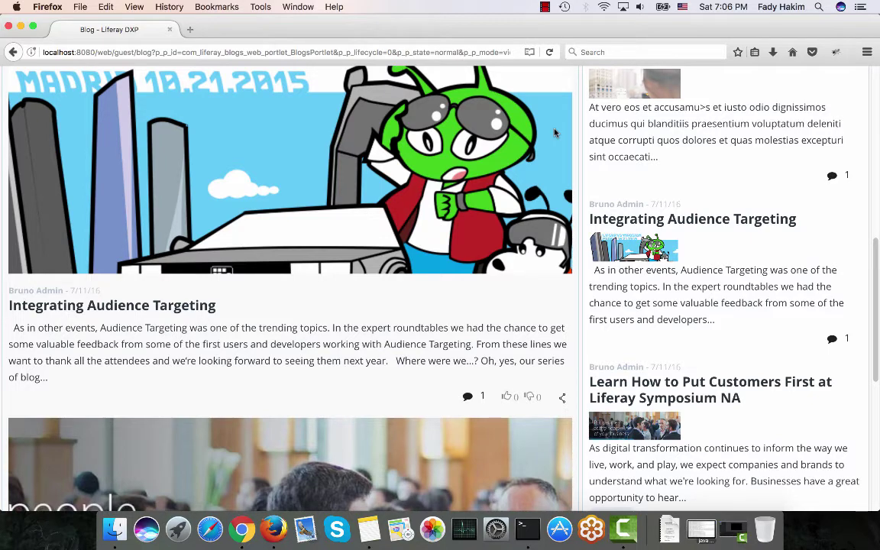
left_click(246, 539)
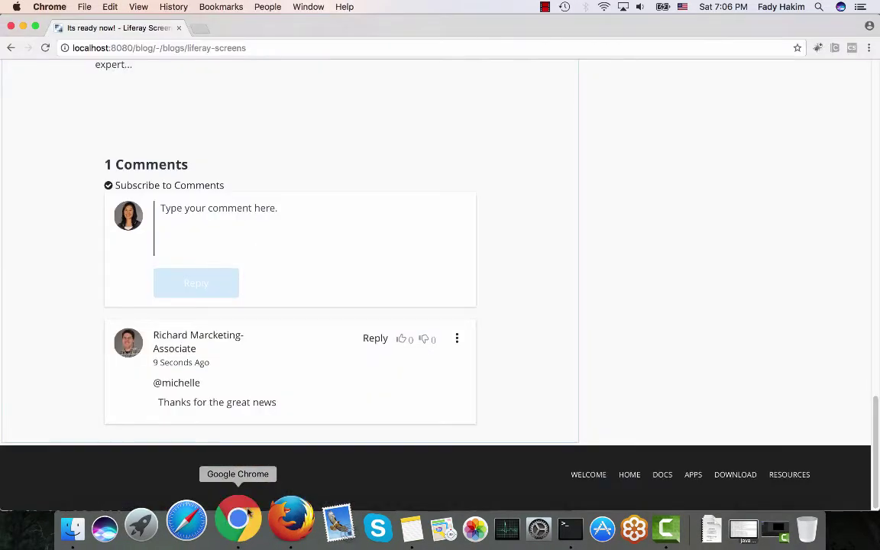
scroll(195, 124, "up", 20)
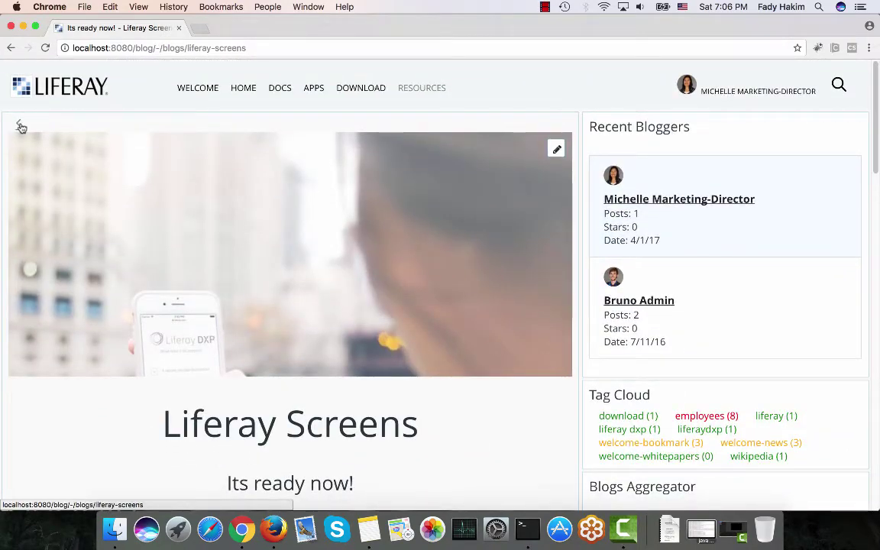
- Sign the director out from the product menu's account options
scroll(59, 79, "up", 1)
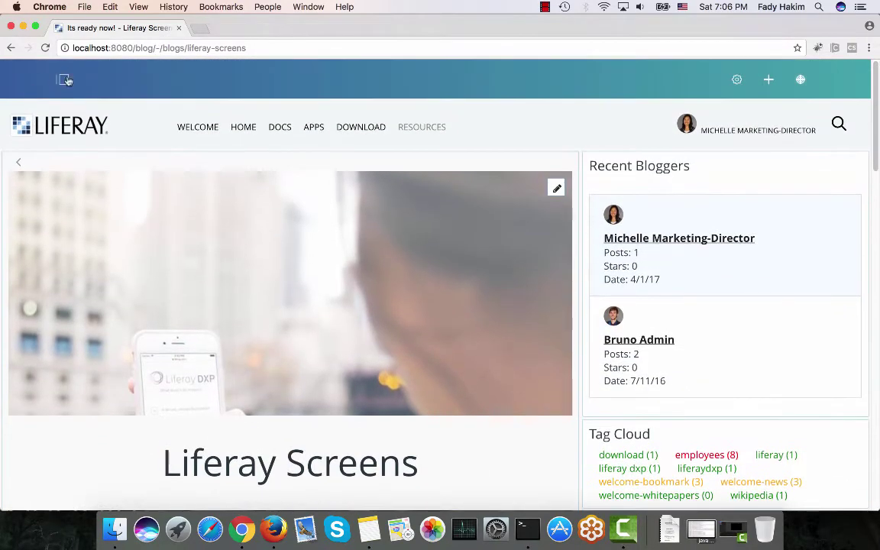
left_click(64, 81)
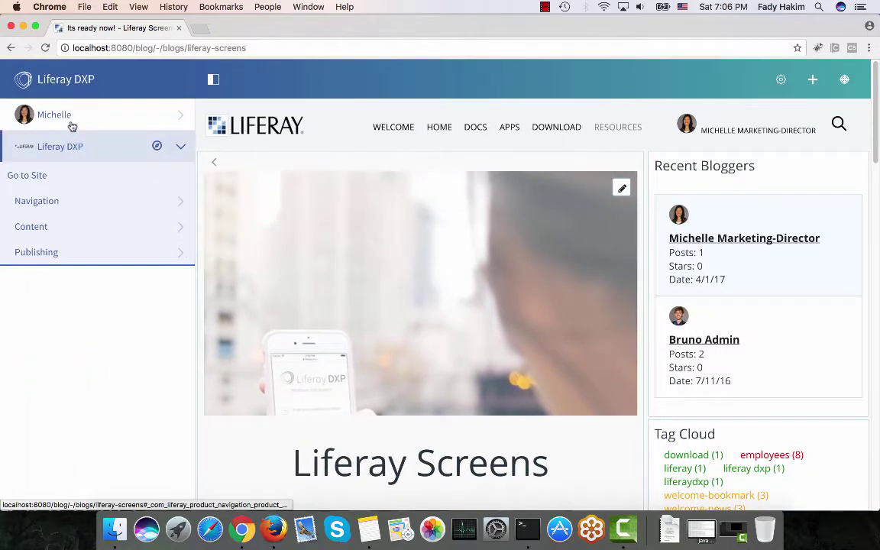
left_click(71, 120)
left_click(35, 423)
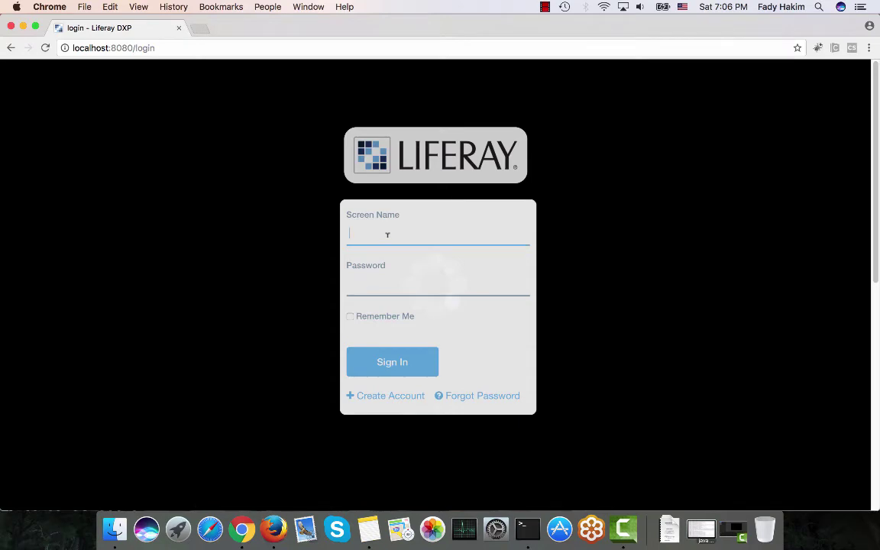
- Sign in as the administrator with the admin screen name and password
type("b")
key("Down")
key("Tab")
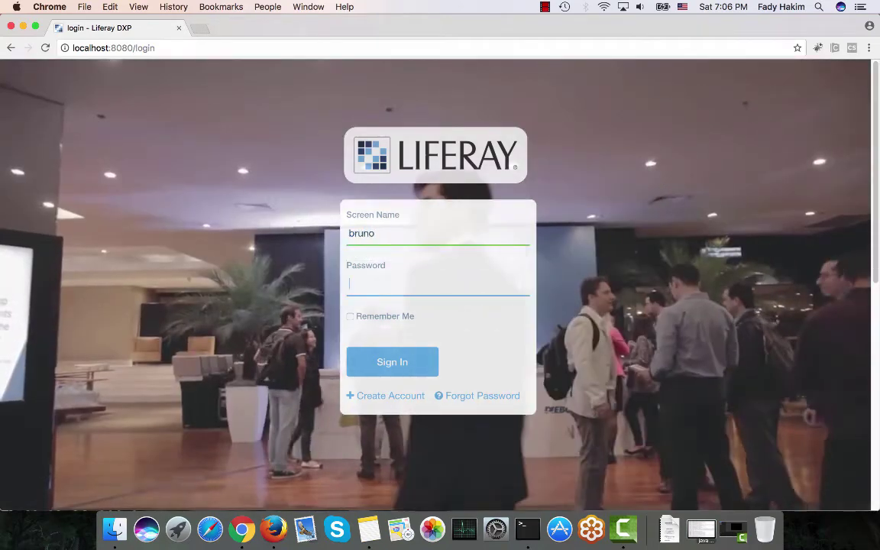
type("*****")
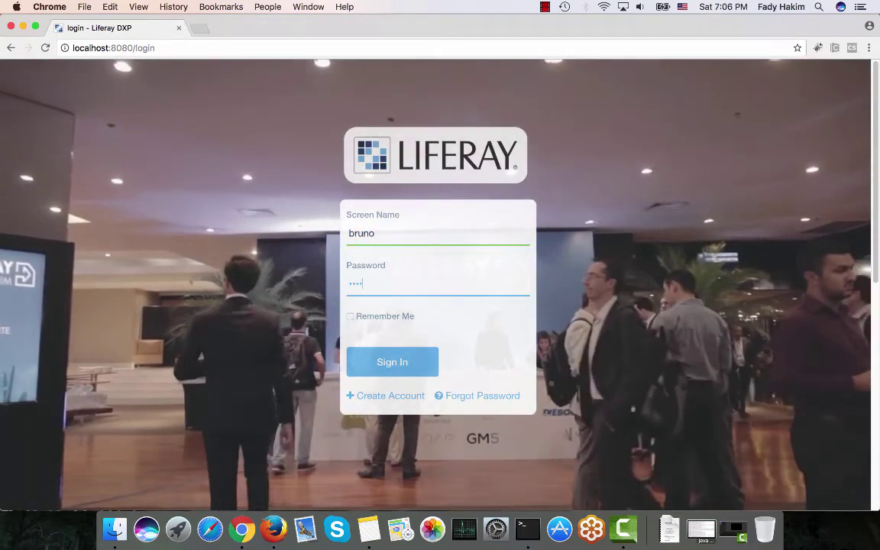
key("Return")
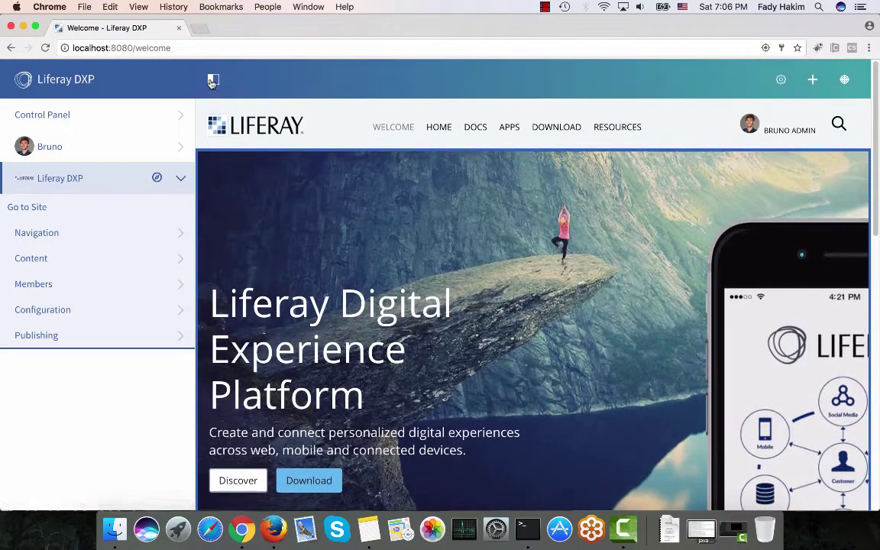
left_click(210, 79)
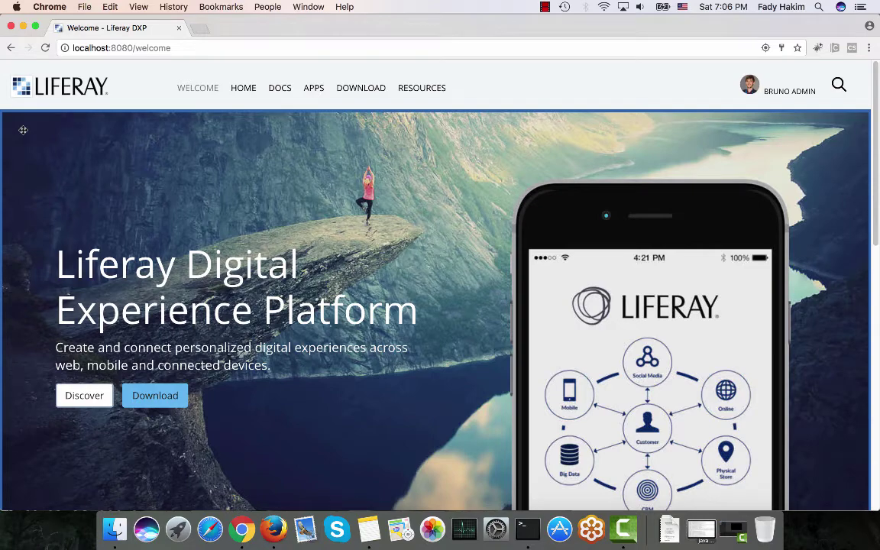
- Open the Wiki FrontPage from Resources and expand the site menu's Content section
mouse_move(422, 88)
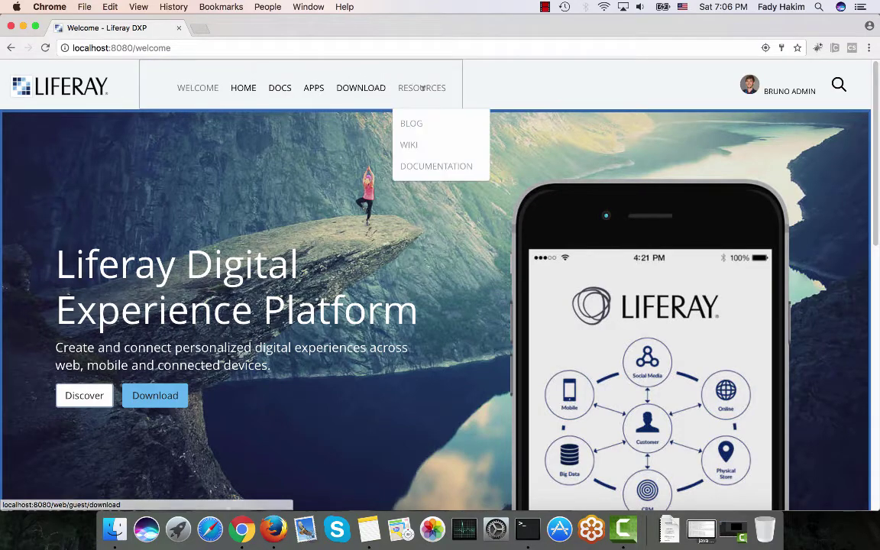
left_click(410, 143)
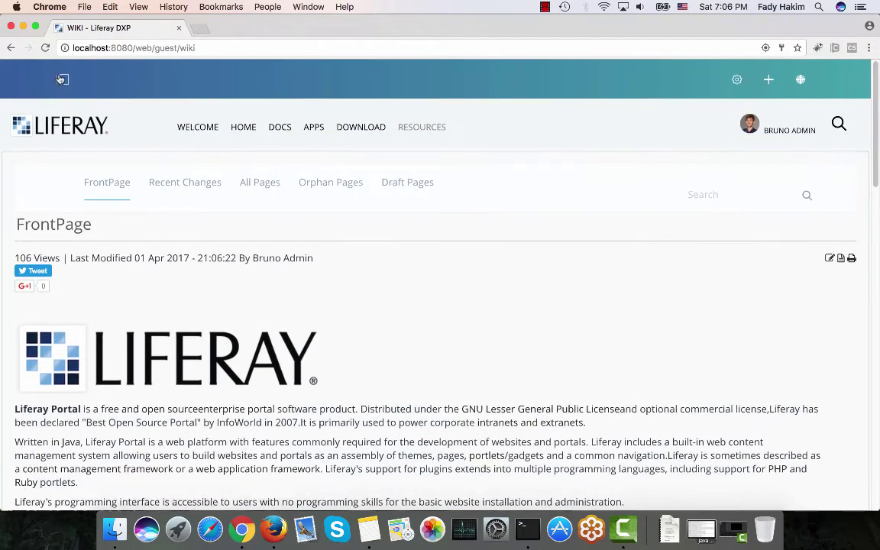
left_click(62, 79)
left_click(51, 257)
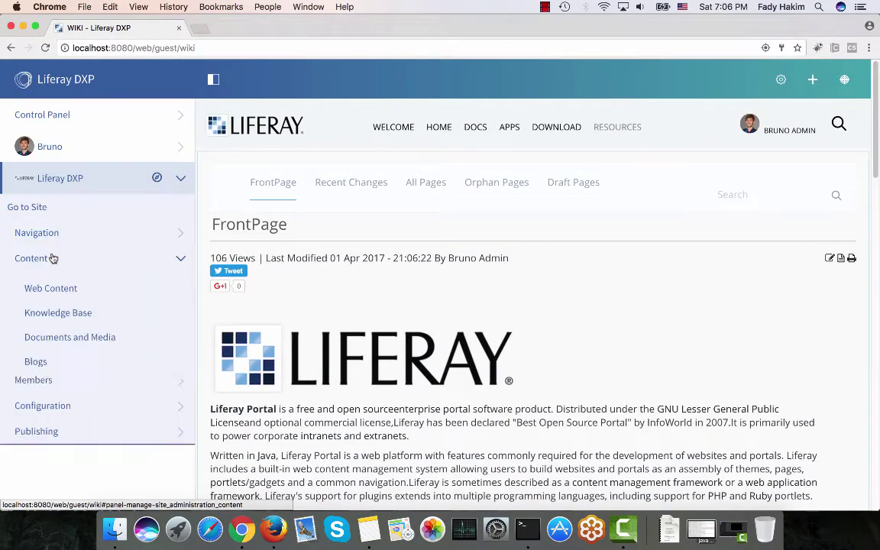
mouse_move(624, 123)
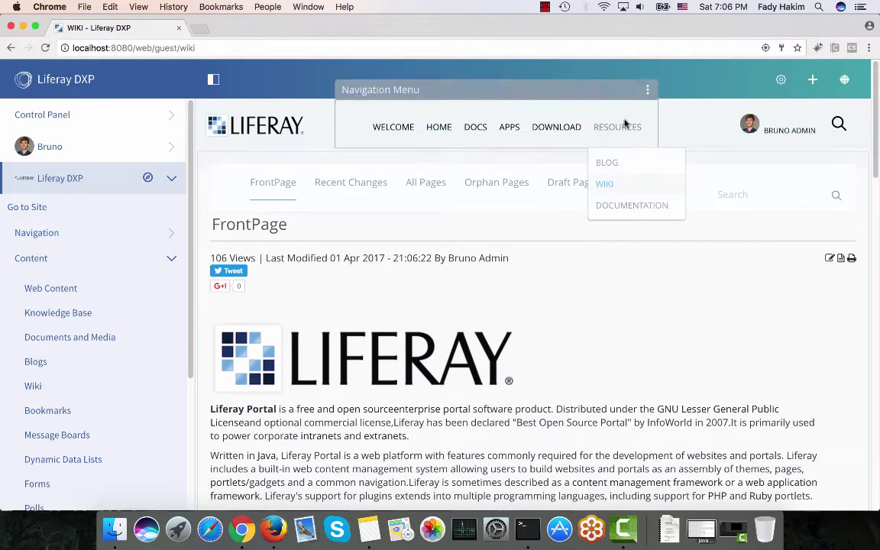
left_click(274, 531)
scroll(456, 340, "up", 10)
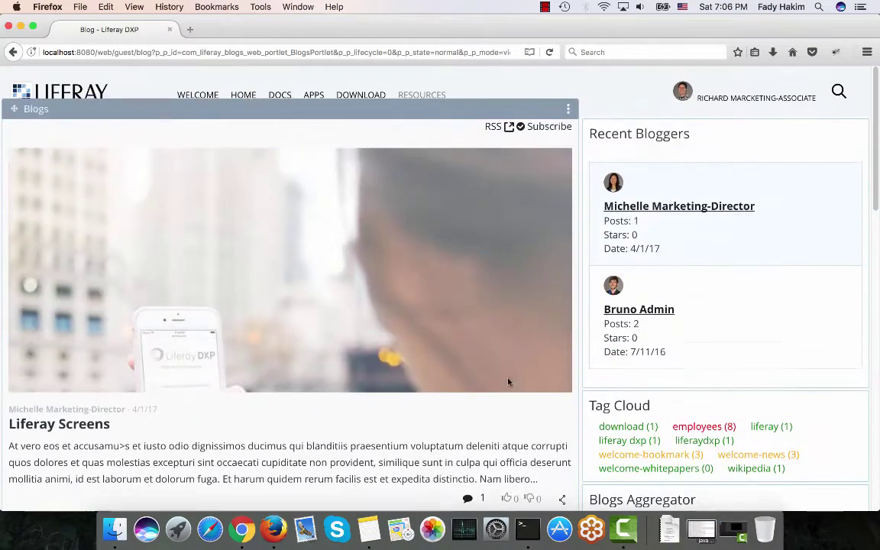
mouse_move(420, 95)
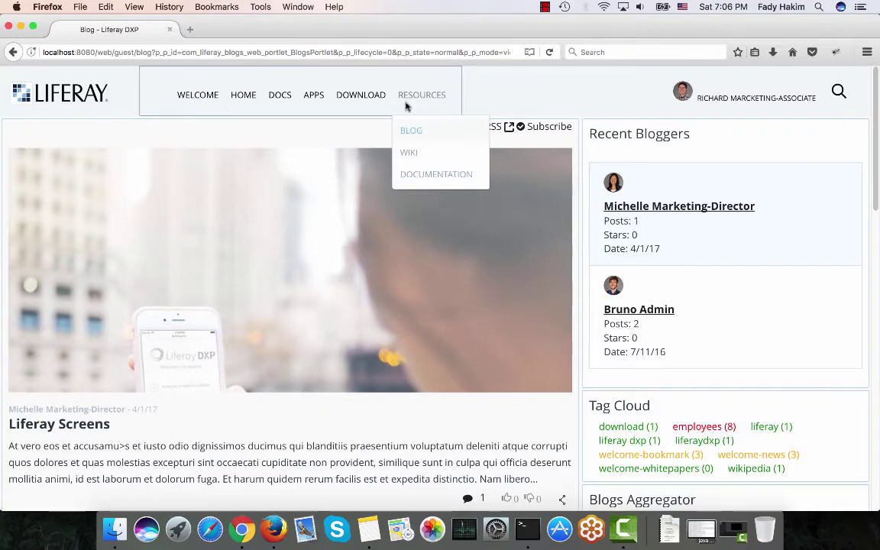
left_click(419, 160)
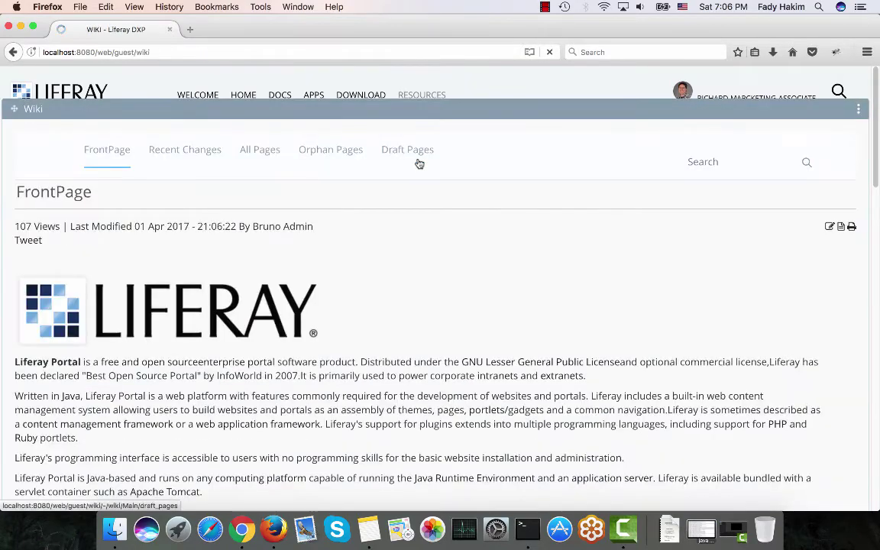
scroll(84, 286, "down", 1)
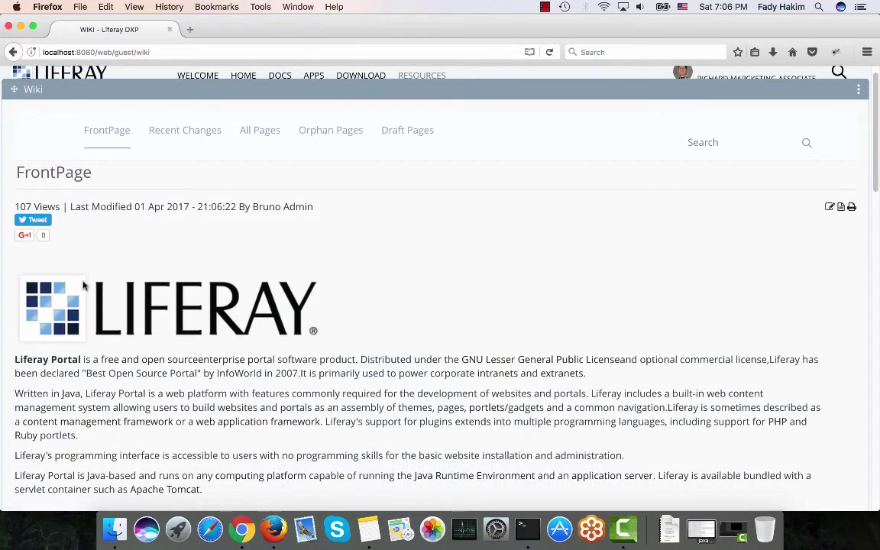
scroll(84, 286, "down", 15)
scroll(84, 283, "down", 8)
scroll(84, 286, "up", 20)
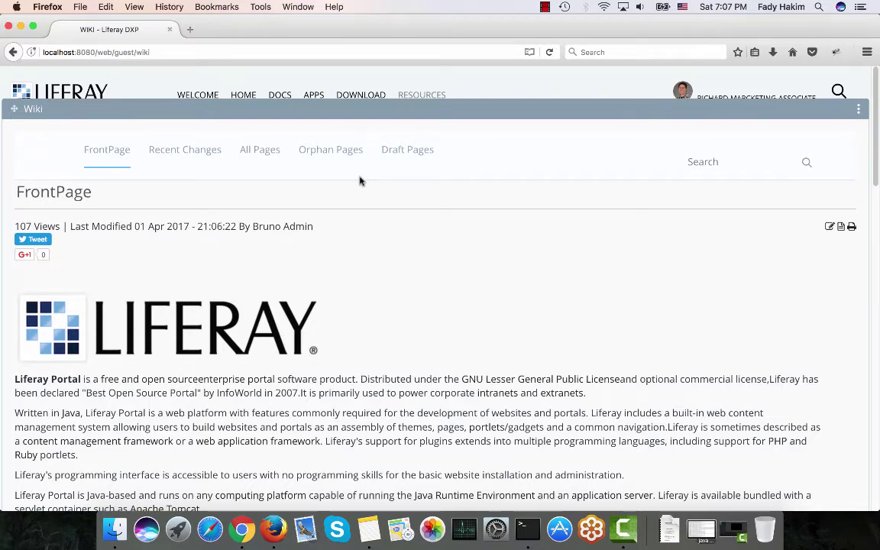
left_click(830, 230)
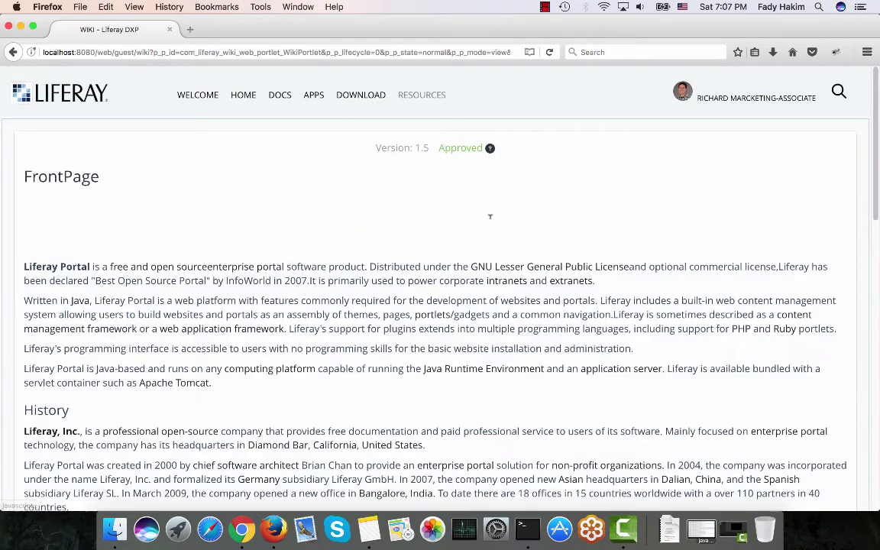
scroll(489, 217, "down", 3)
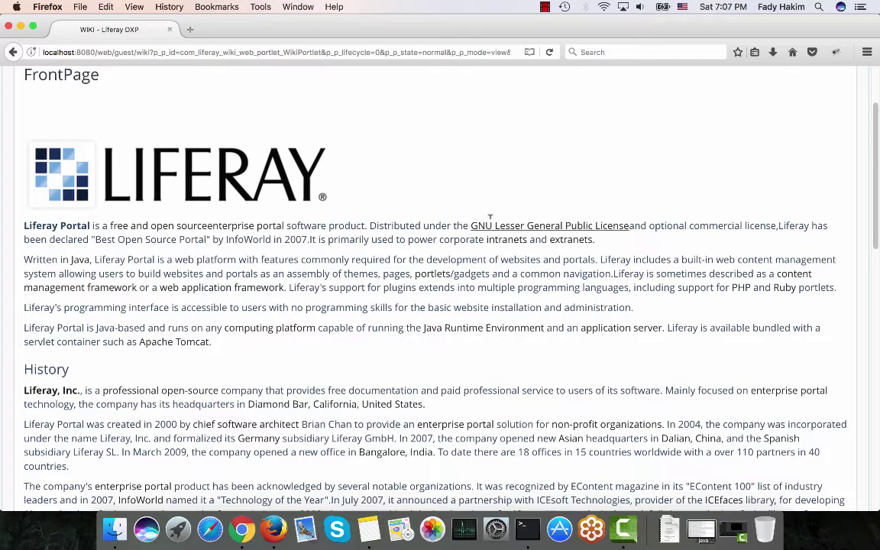
scroll(490, 217, "up", 3)
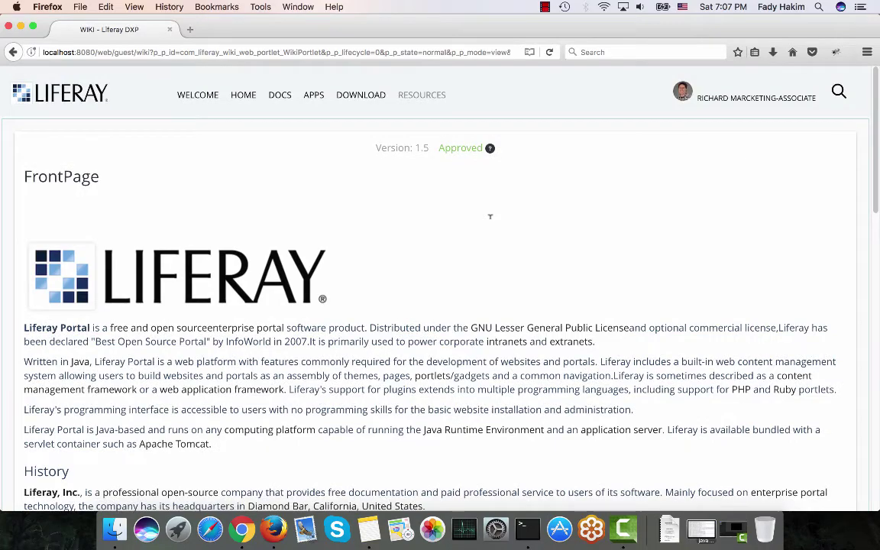
scroll(490, 216, "down", 6)
scroll(490, 216, "up", 5)
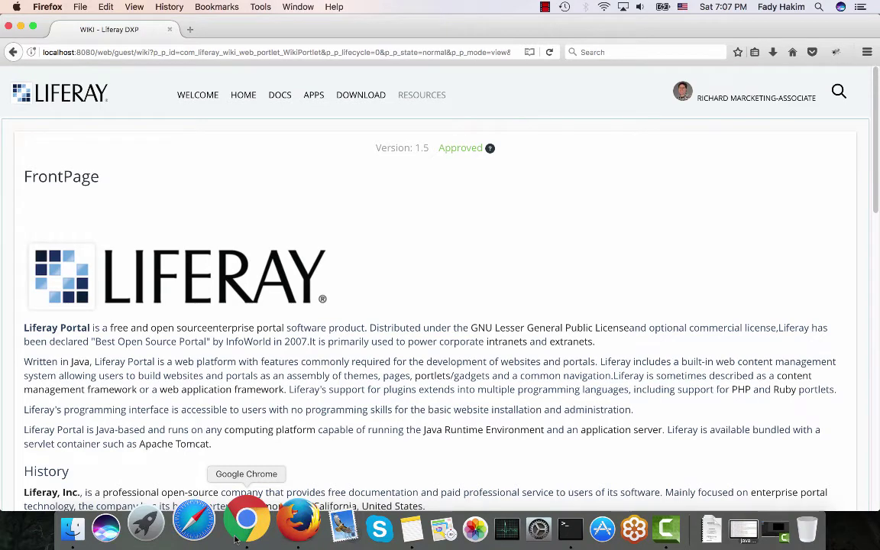
left_click(236, 538)
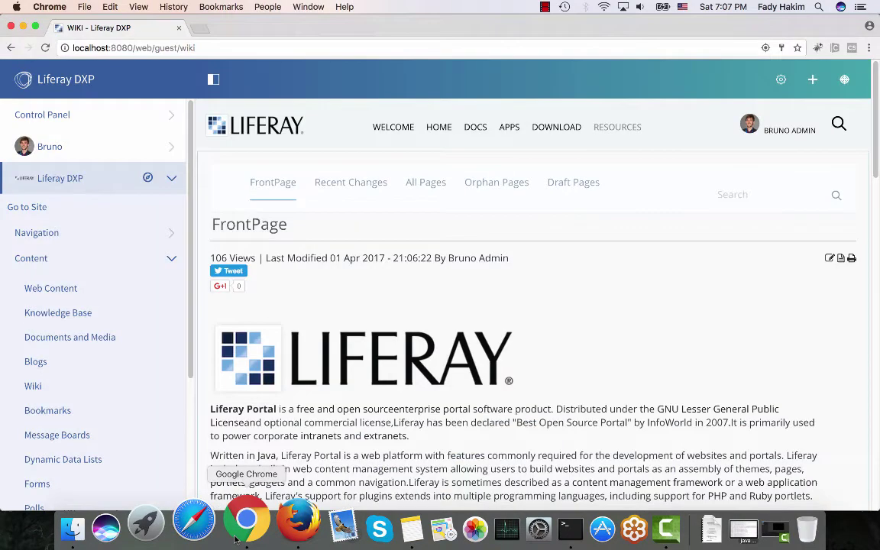
- Create a second wiki named WIKI2 from the Content > Wiki administration in Chrome
left_click(47, 384)
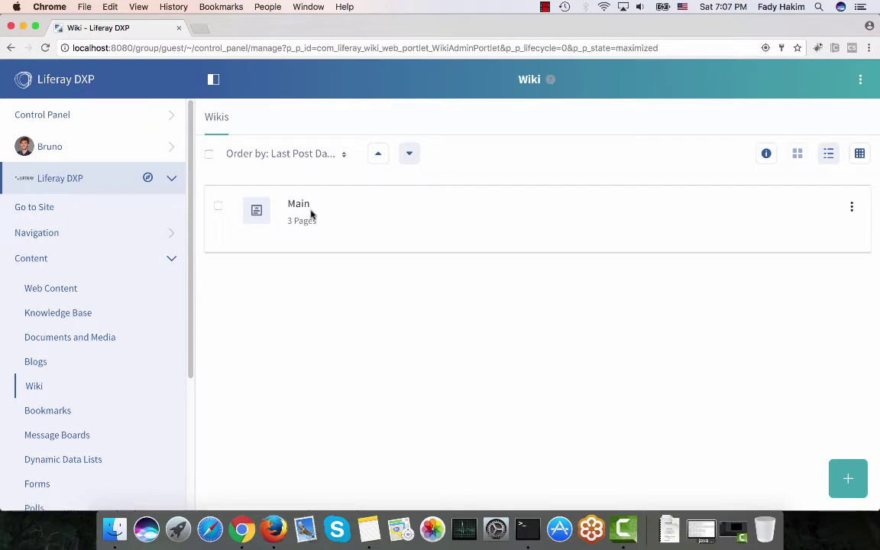
left_click(852, 489)
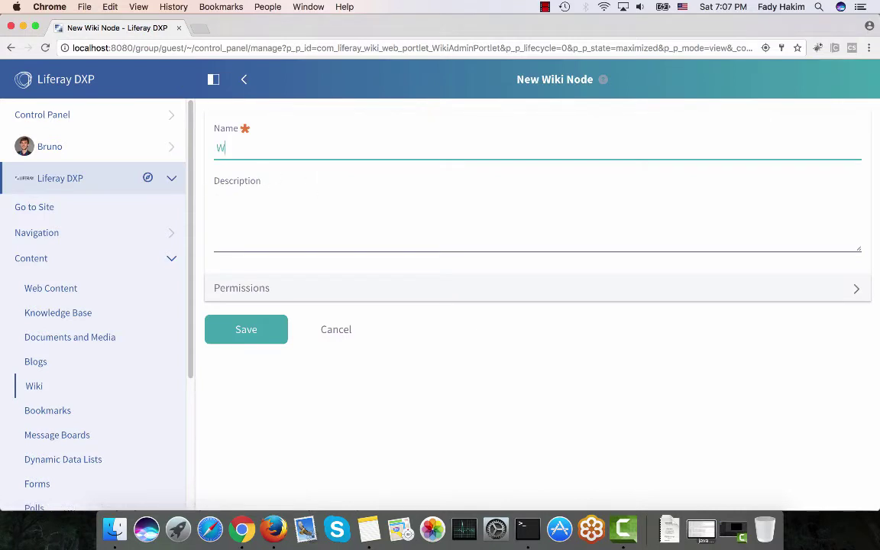
left_click(247, 331)
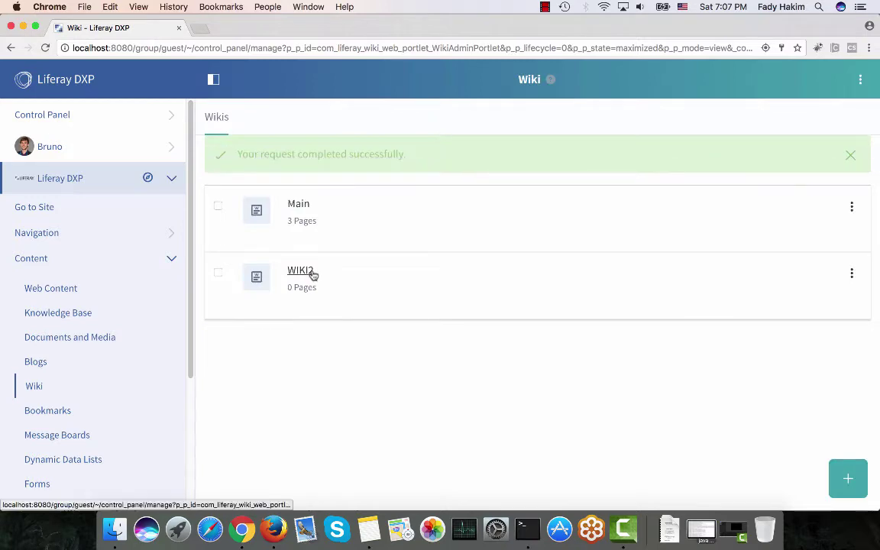
left_click(273, 528)
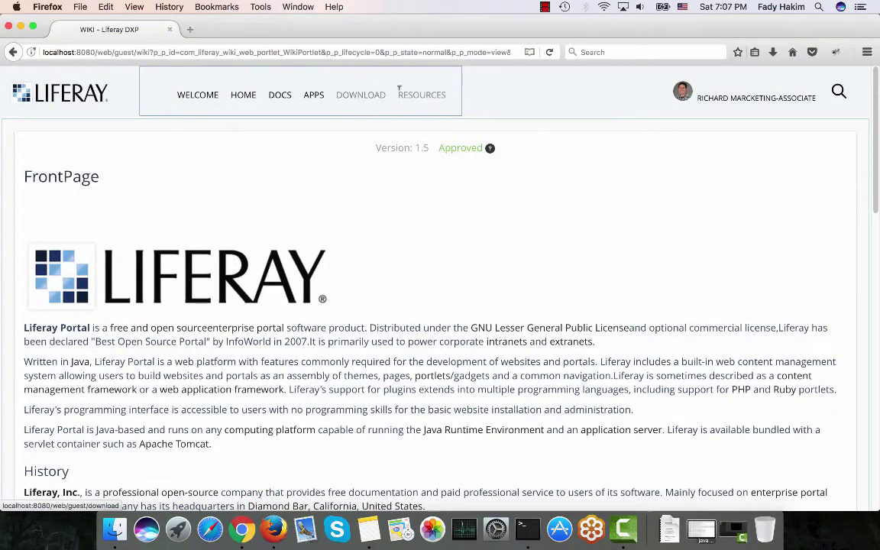
- In Firefox, view the site's Wiki page and open the empty WIKI2 wiki's FrontPage
mouse_move(403, 94)
left_click(409, 153)
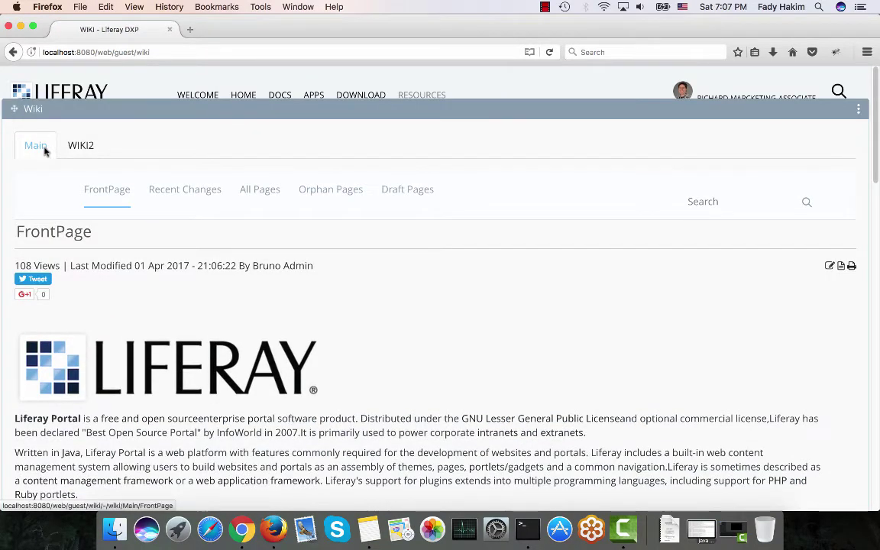
scroll(42, 144, "down", 10)
scroll(44, 143, "down", 15)
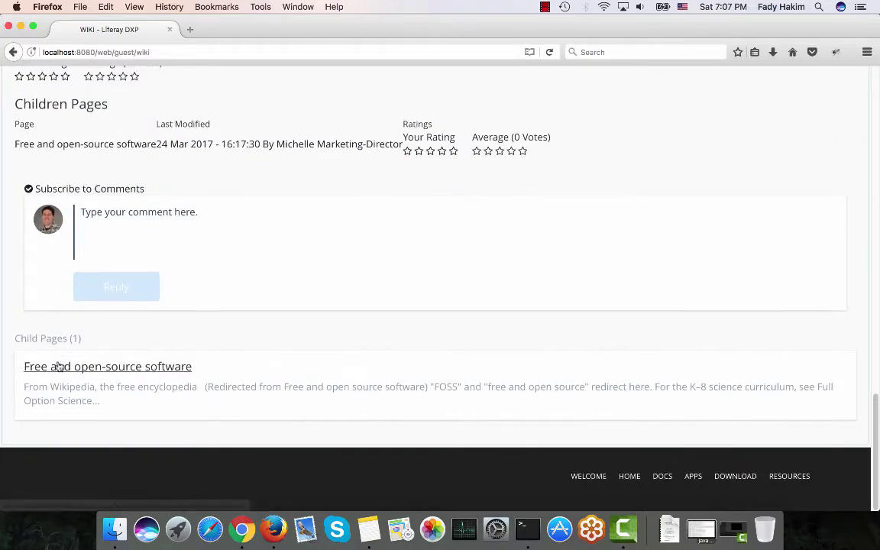
scroll(66, 379, "up", 20)
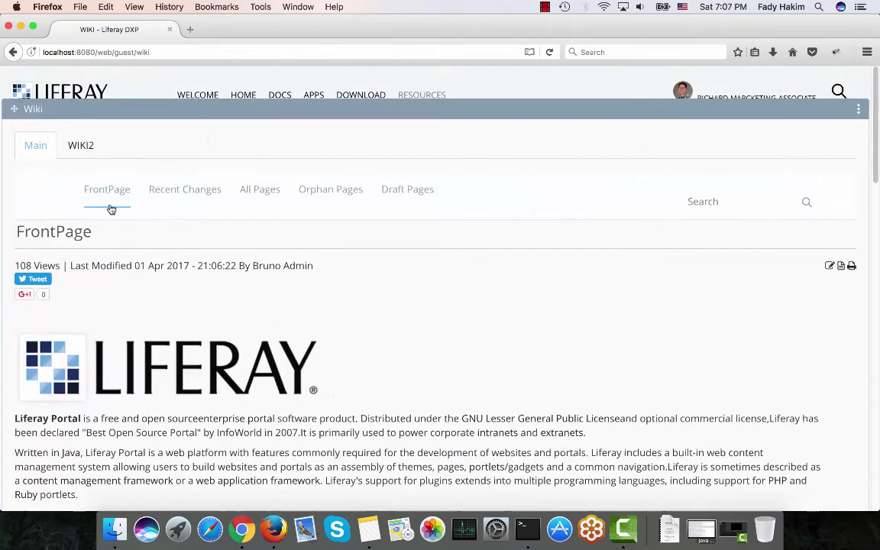
left_click(88, 149)
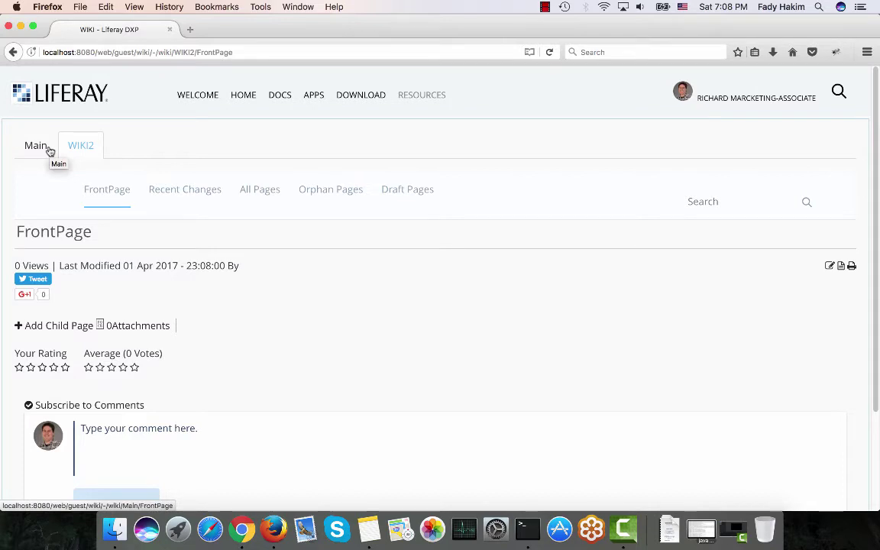
- Back in Chrome, open the Main wiki's FrontPage for editing from its actions menu
left_click(243, 527)
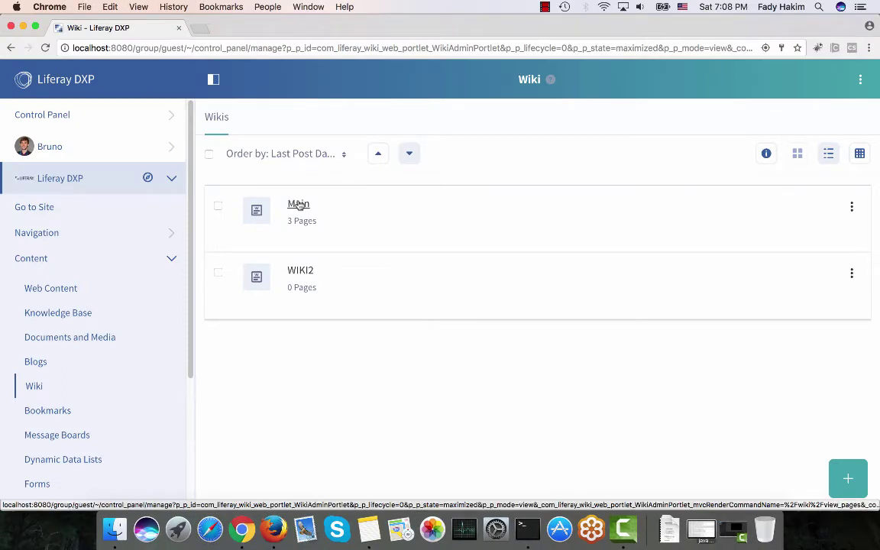
left_click(298, 204)
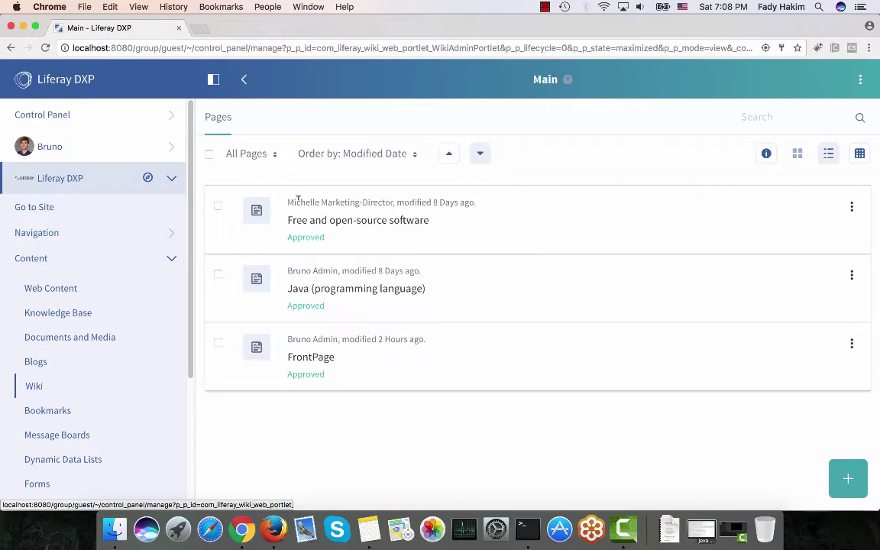
left_click(851, 344)
left_click(780, 348)
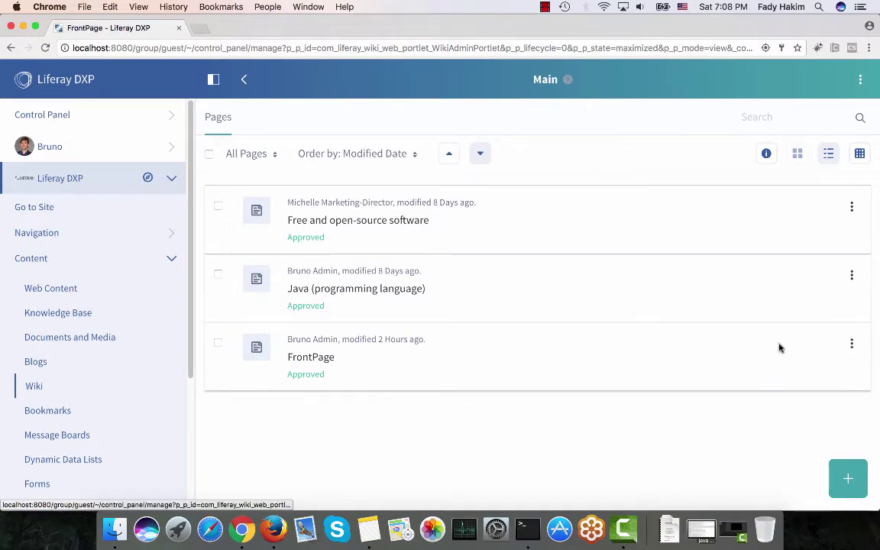
- Review the FrontPage edit form, expanding its Related Assets and Categorization sections
scroll(504, 163, "down", 8)
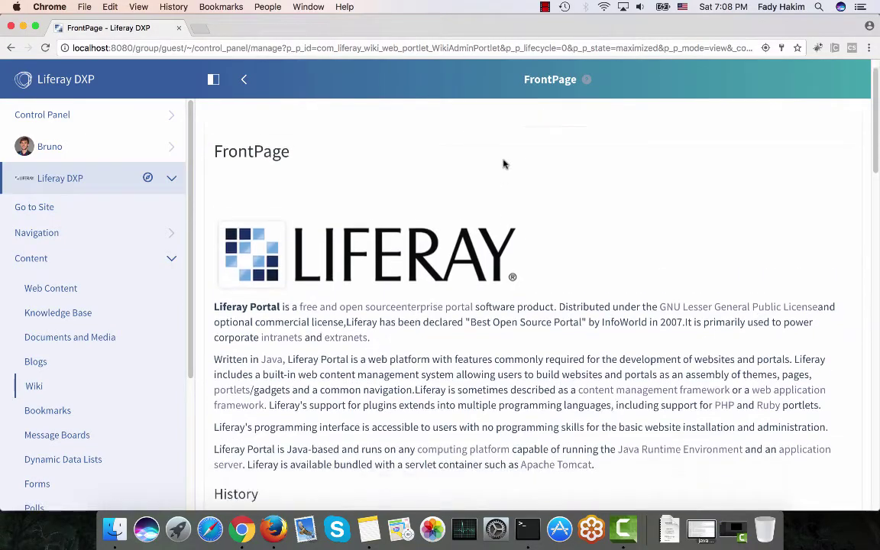
scroll(504, 162, "down", 3)
scroll(504, 162, "up", 15)
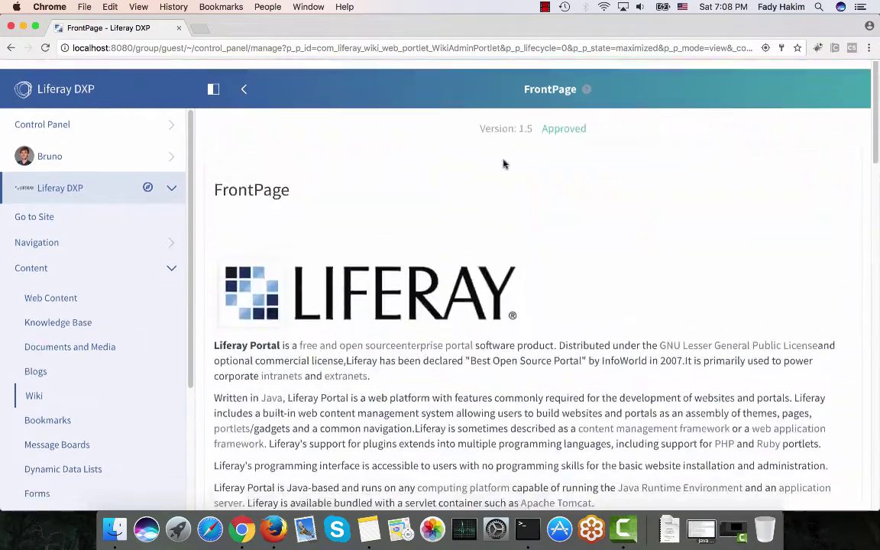
scroll(448, 169, "down", 20)
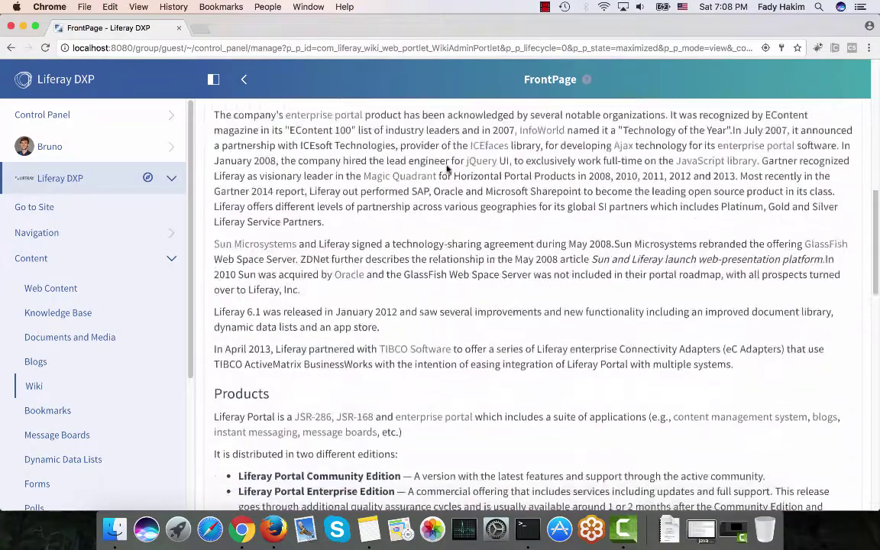
scroll(448, 170, "down", 2)
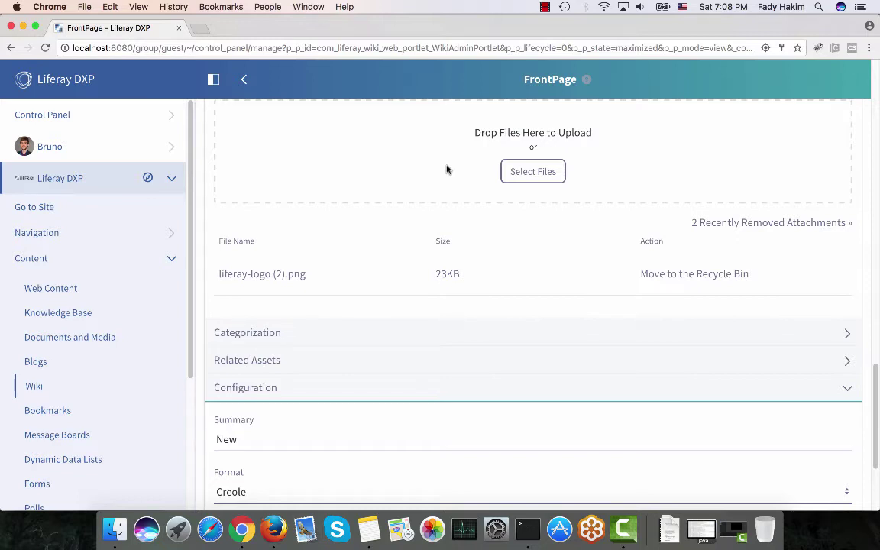
left_click(320, 360)
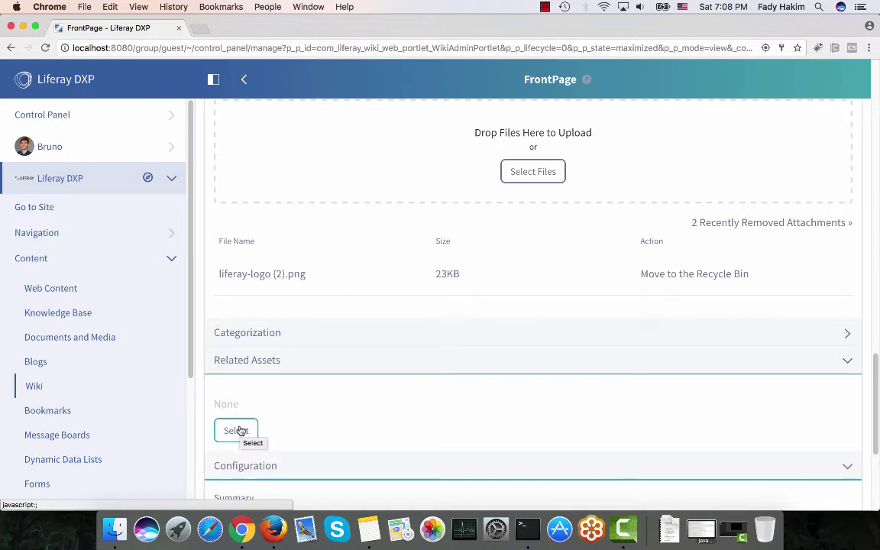
left_click(262, 333)
- Check the Format options, keep Creole, and leave the editor without changes
scroll(263, 341, "down", 1)
scroll(264, 342, "down", 5)
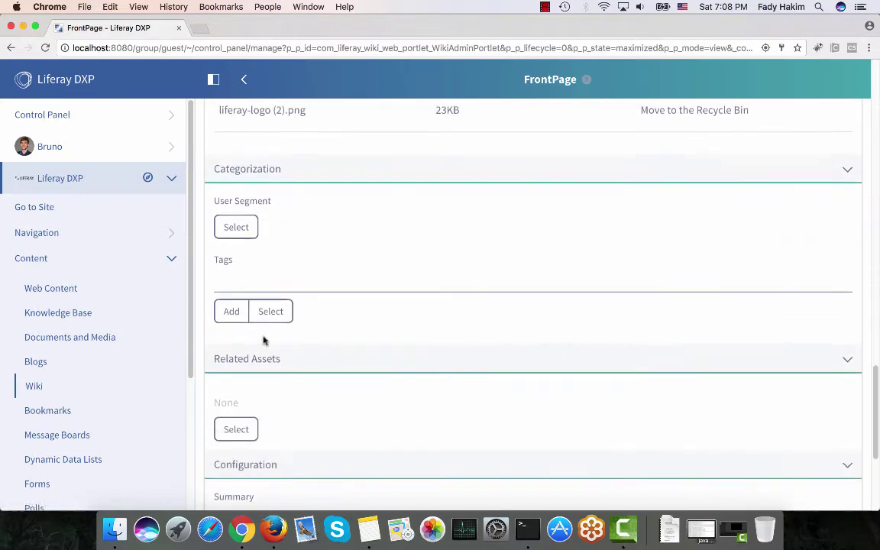
scroll(264, 342, "up", 8)
scroll(264, 341, "up", 1)
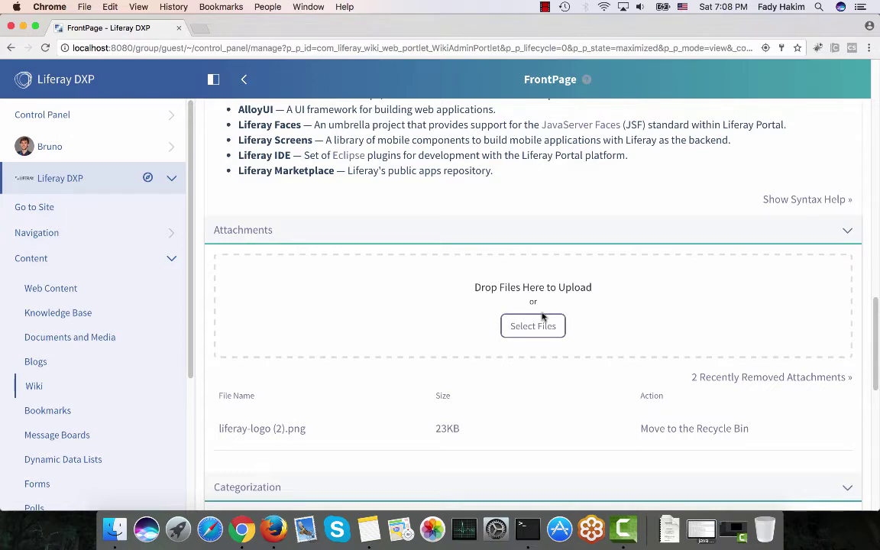
scroll(541, 314, "down", 10)
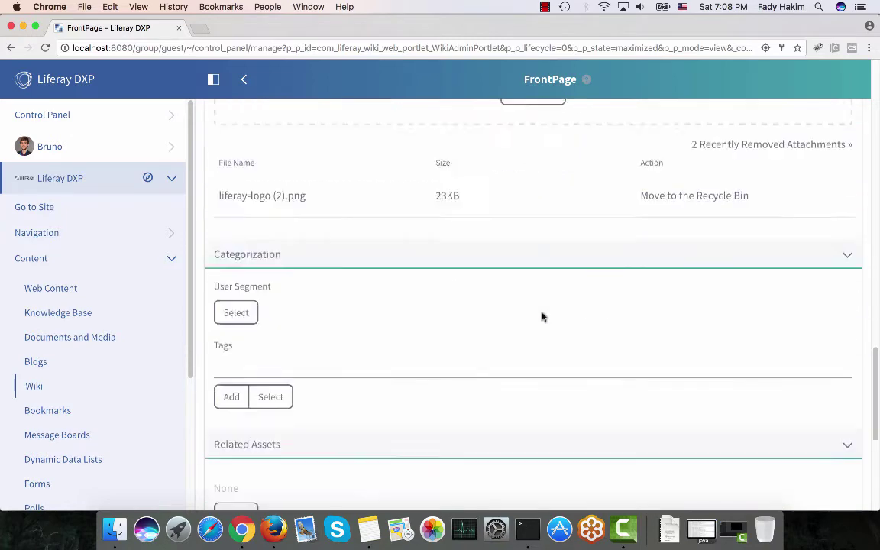
scroll(541, 316, "down", 2)
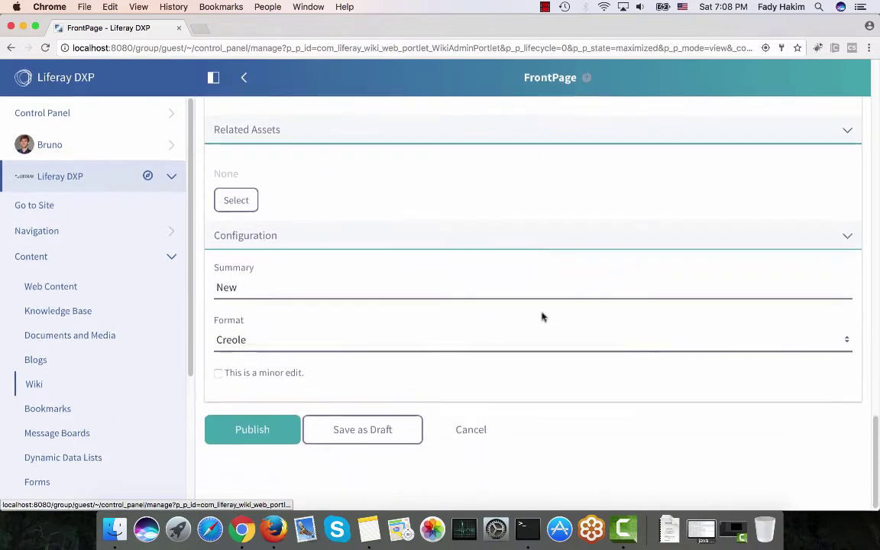
left_click(229, 343)
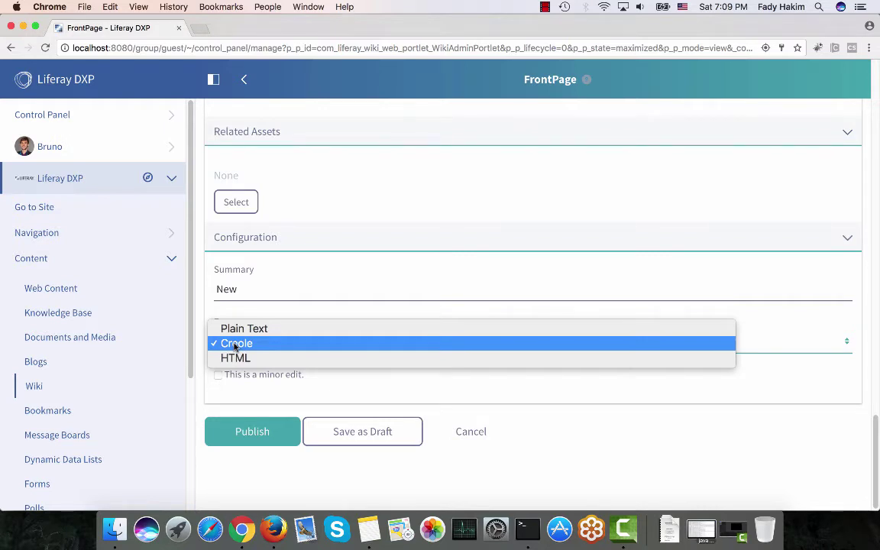
left_click(246, 82)
left_click(244, 82)
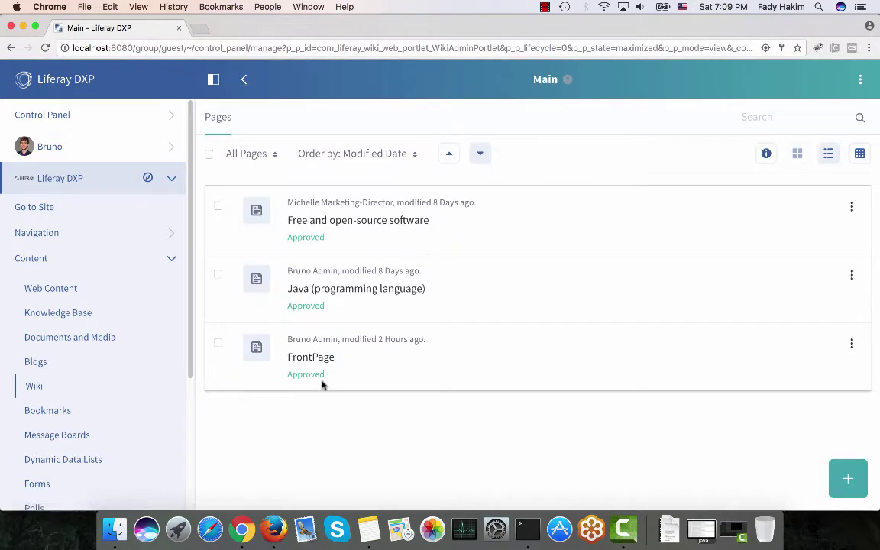
- Open the FrontPage and show its version history in the details side panel
left_click(320, 359)
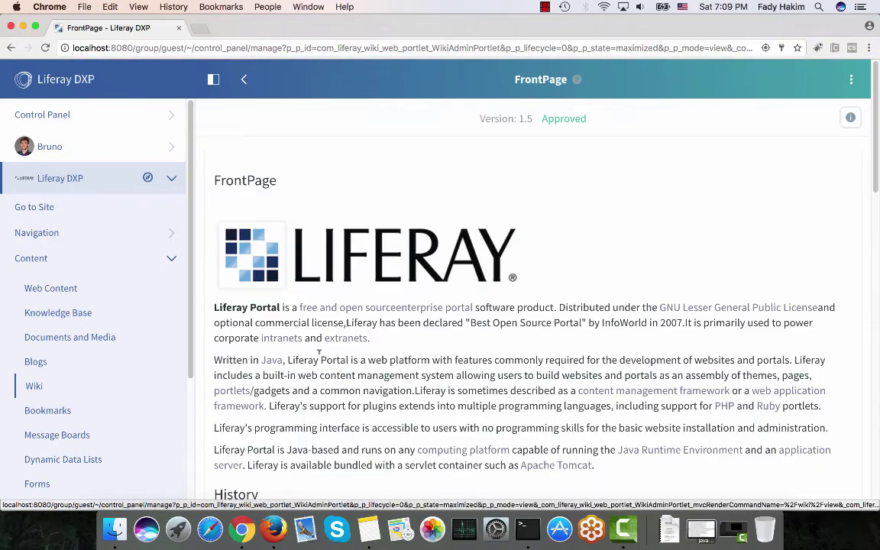
left_click(849, 117)
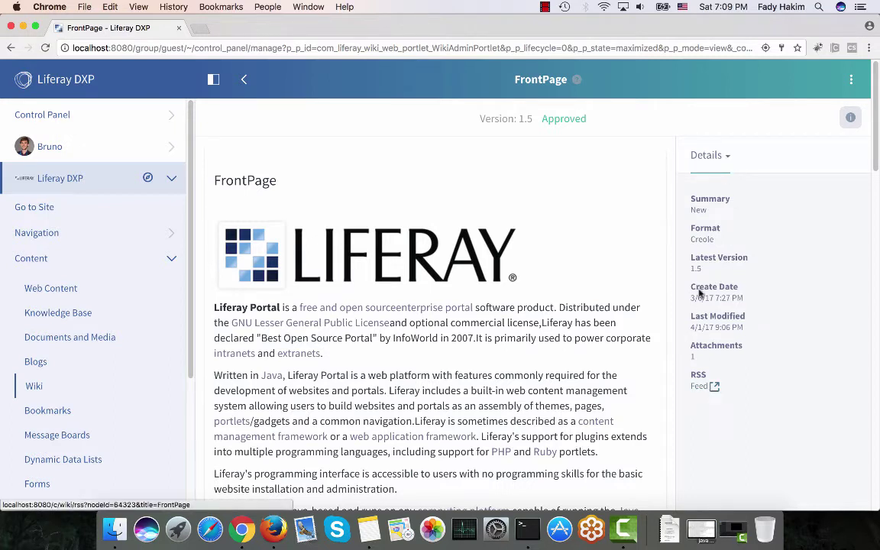
left_click(728, 157)
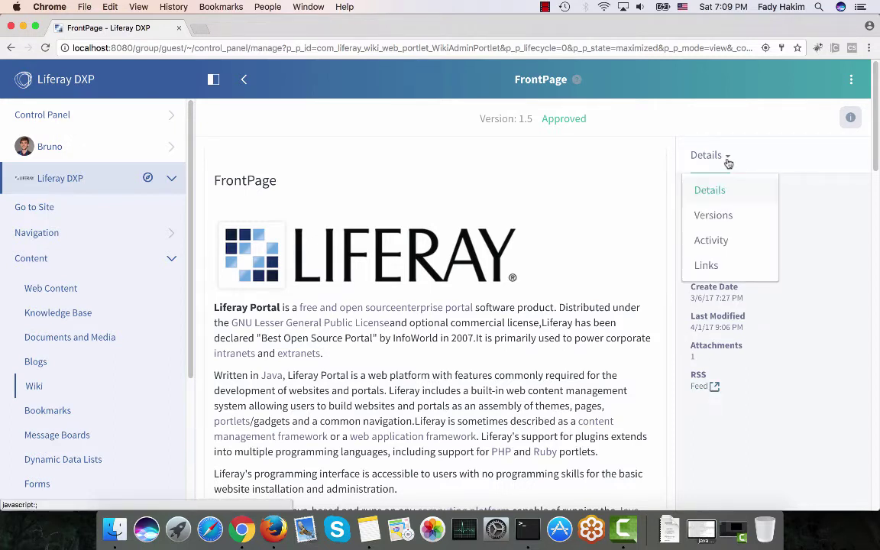
left_click(723, 214)
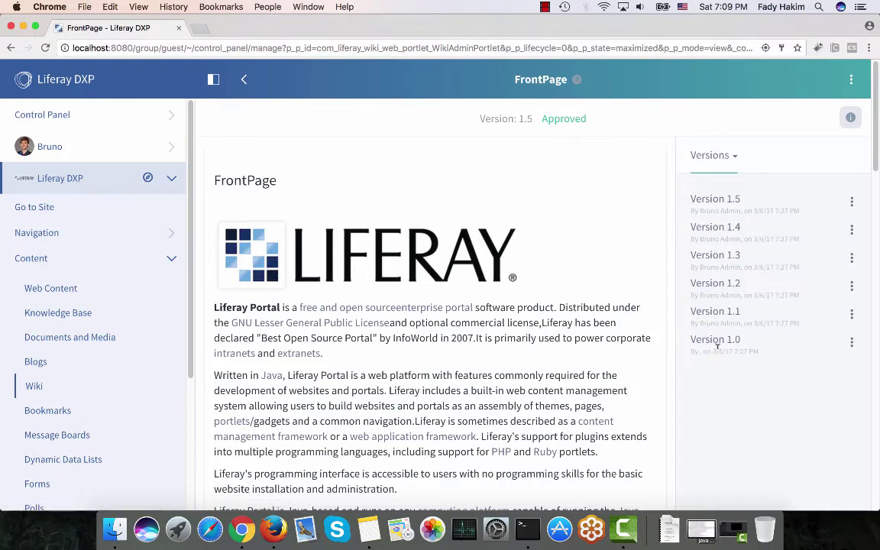
- Switch the FrontPage side panel to show its activity history
left_click(729, 158)
left_click(719, 239)
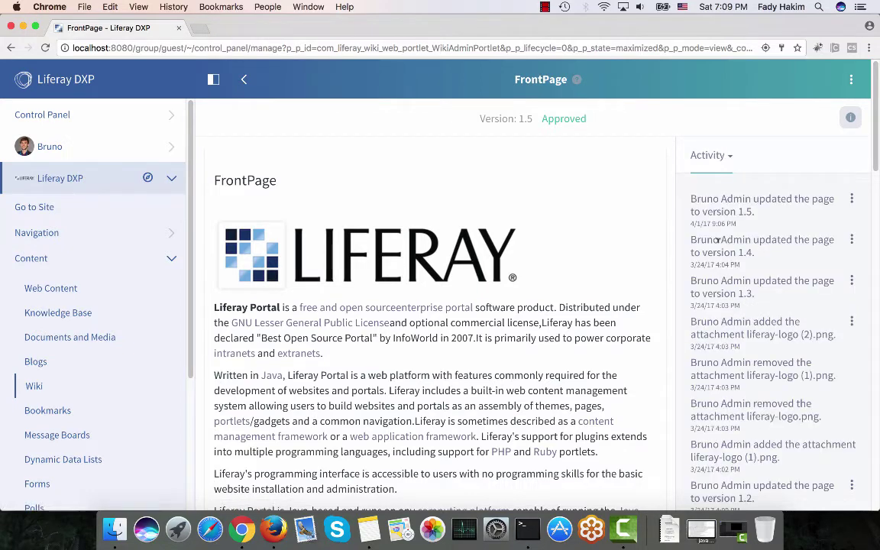
scroll(695, 191, "down", 3)
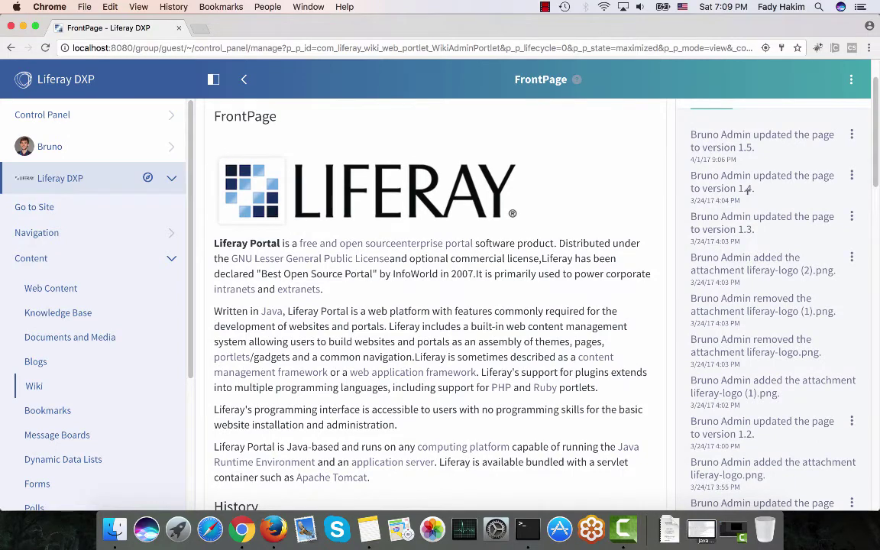
scroll(747, 188, "down", 2)
scroll(746, 193, "up", 5)
- Switch the side panel to Links and review the page's incoming and outgoing links
left_click(733, 158)
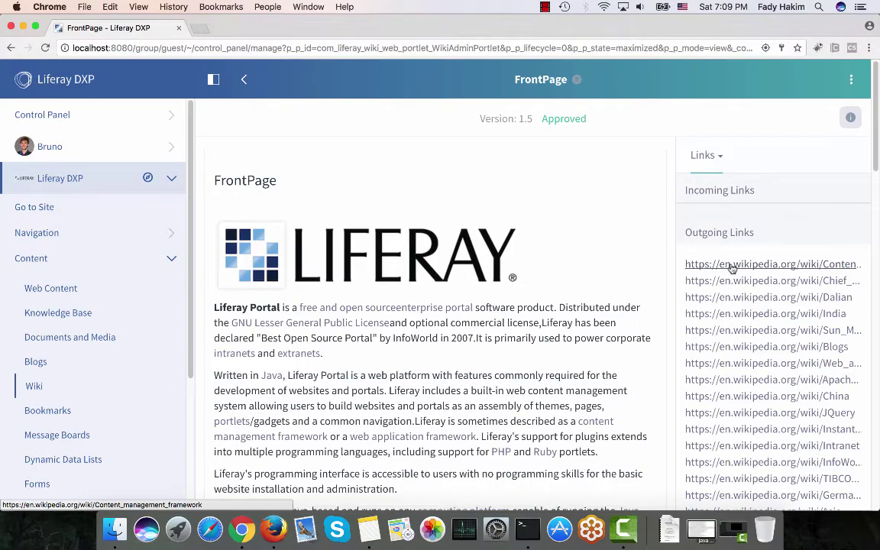
scroll(304, 236, "down", 5)
scroll(304, 241, "down", 2)
scroll(671, 320, "down", 4)
scroll(712, 361, "down", 6)
scroll(714, 362, "up", 12)
scroll(714, 362, "up", 2)
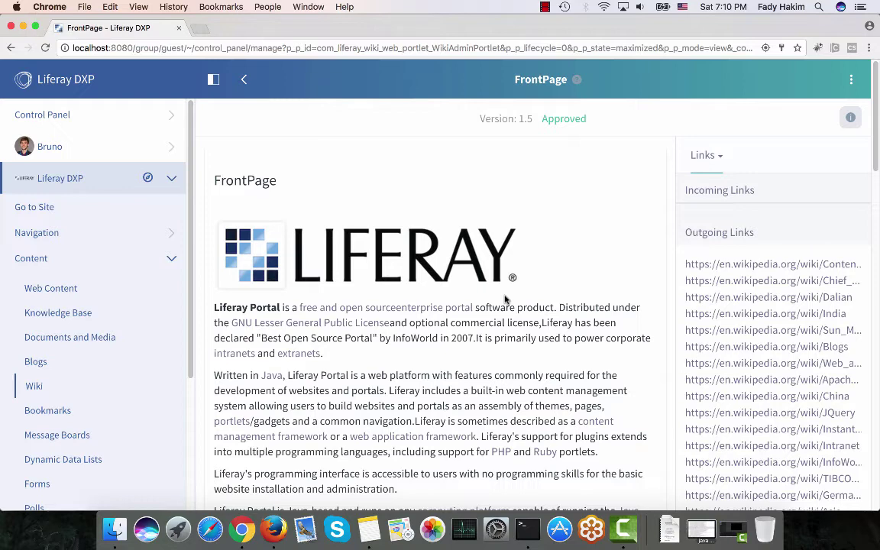
left_click(273, 528)
- Open the Main wiki's FrontPage in Firefox and rate the child page four stars
mouse_move(426, 98)
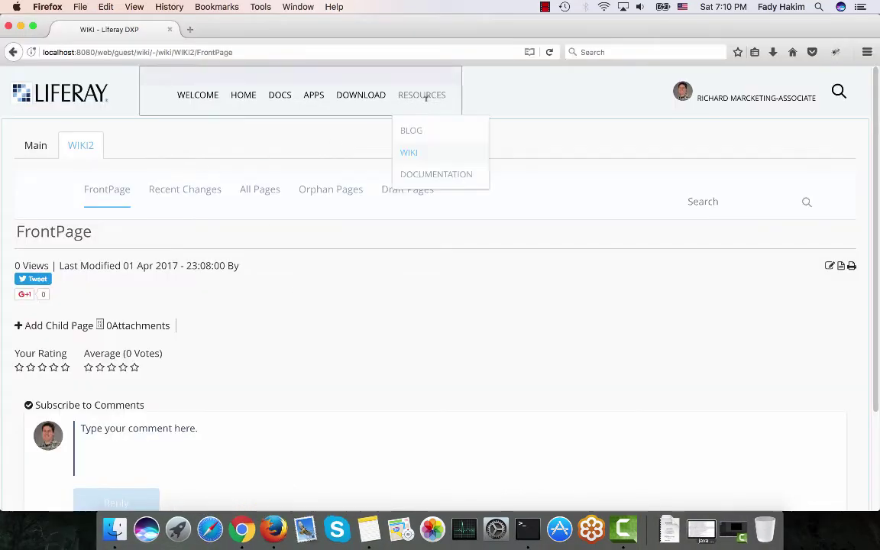
left_click(35, 145)
scroll(240, 264, "down", 20)
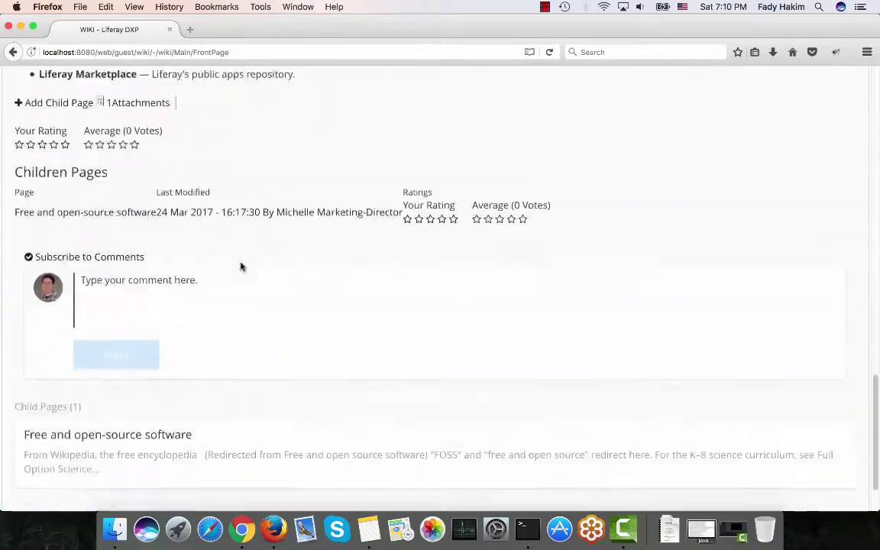
scroll(241, 267, "down", 1)
left_click(204, 273)
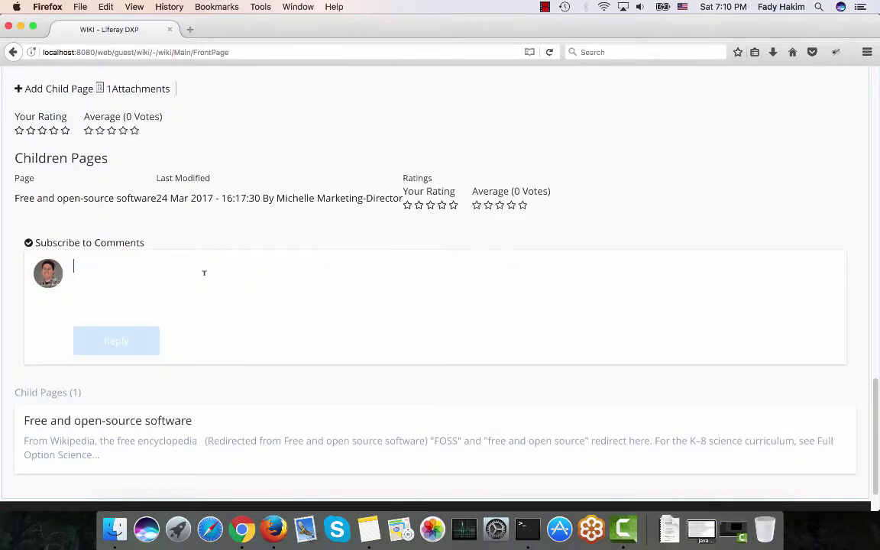
left_click(442, 205)
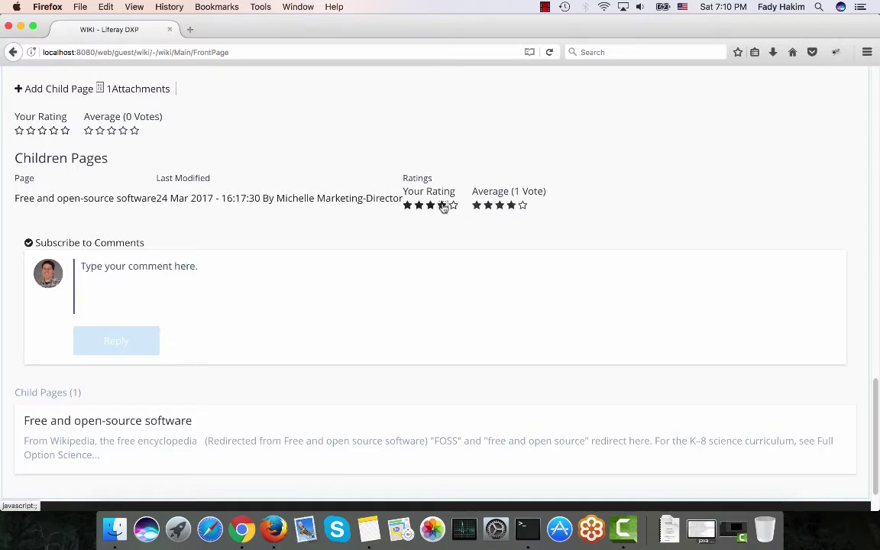
left_click(183, 269)
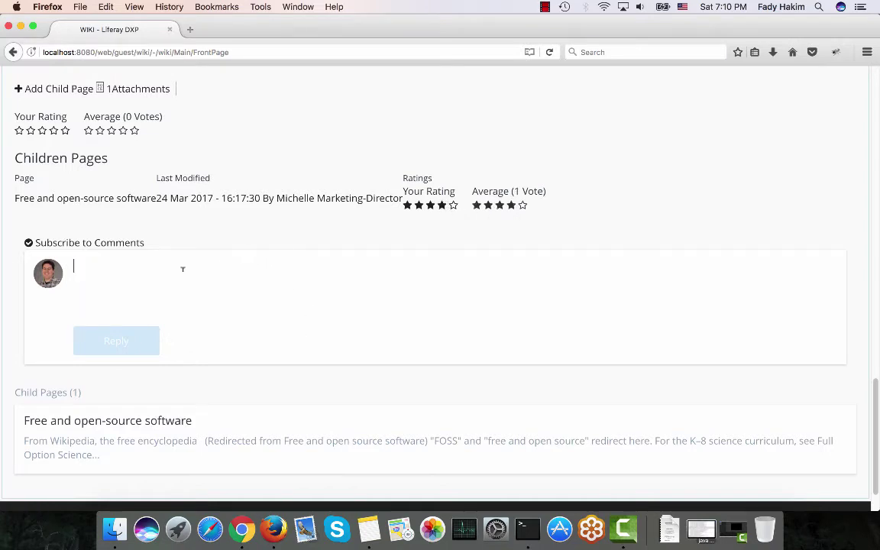
type("@michelle")
key("Return")
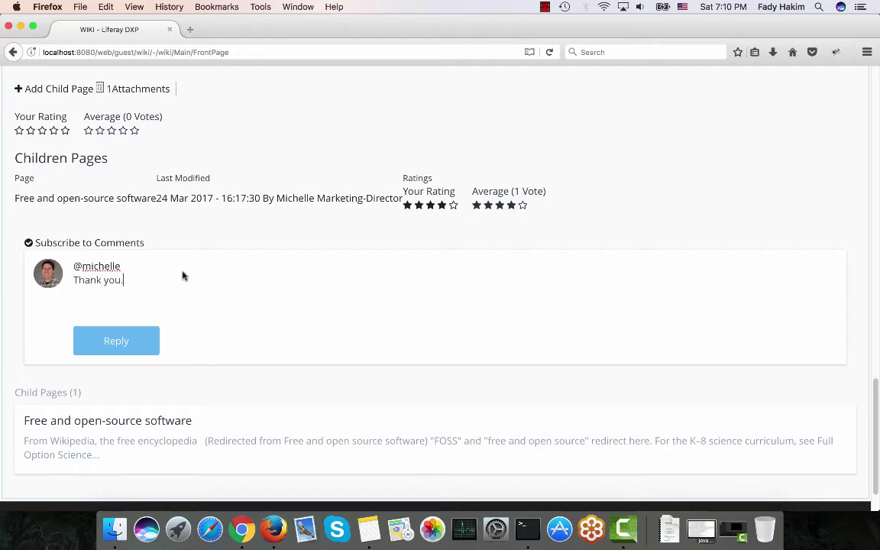
left_click_drag(145, 281, 70, 282)
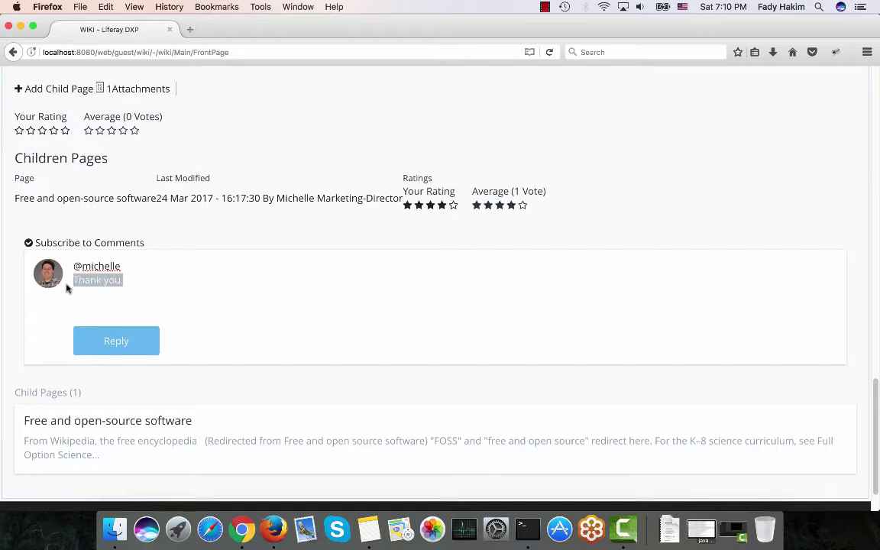
key("super+b")
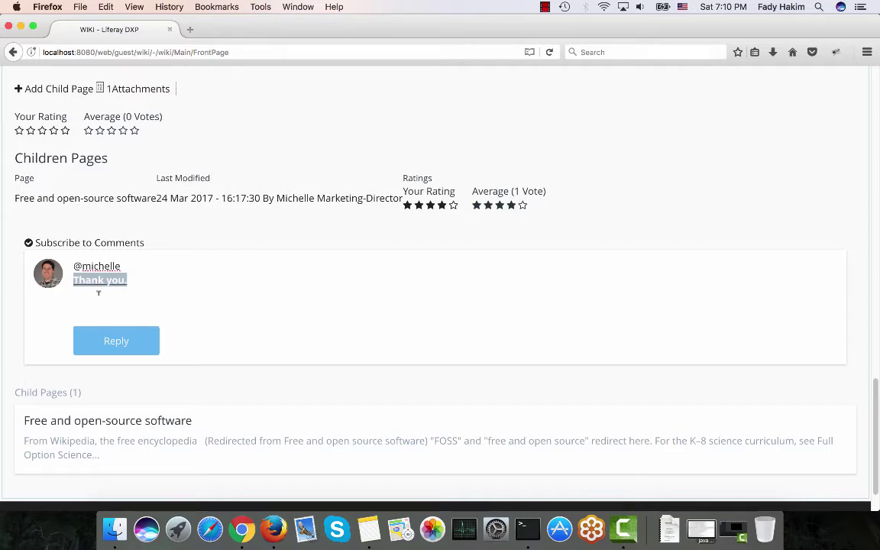
key("Right")
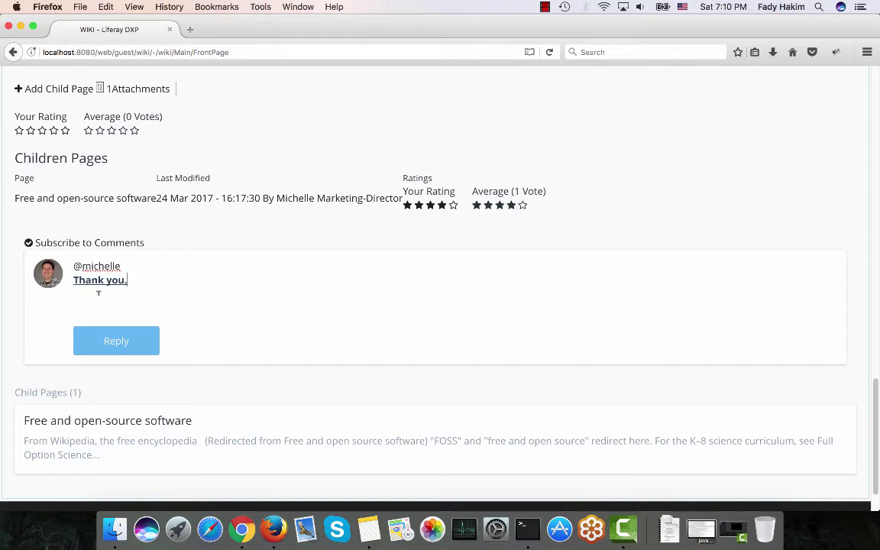
scroll(98, 294, "up", 2)
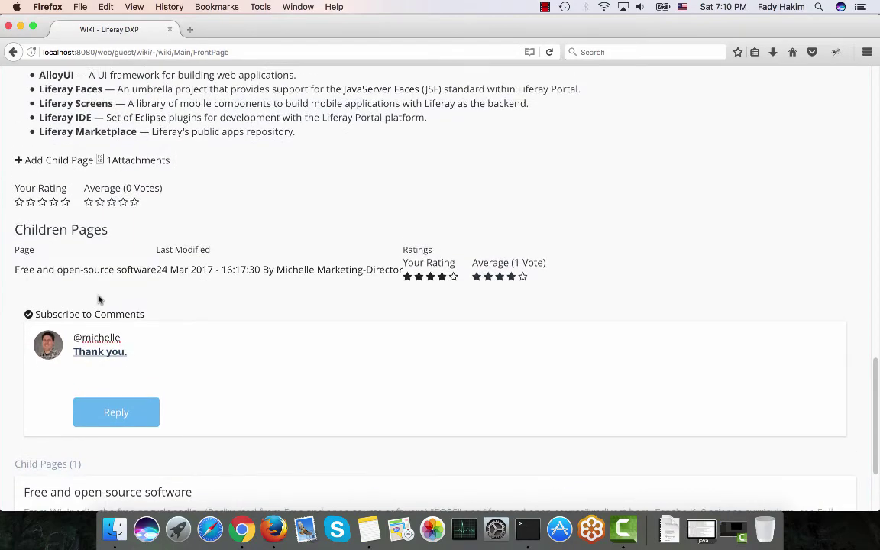
scroll(99, 298, "up", 8)
scroll(98, 298, "up", 15)
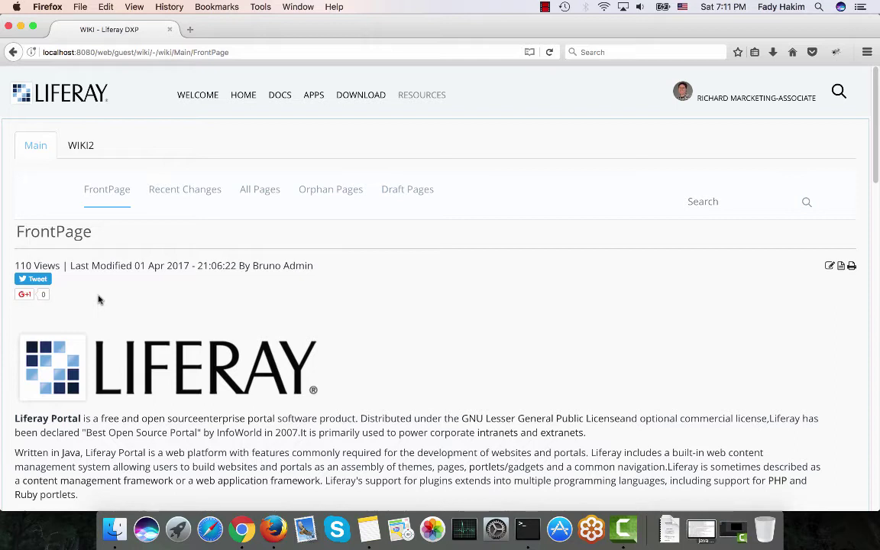
left_click(242, 527)
- Sign out of the admin account and sign in as the marketing director
left_click(42, 146)
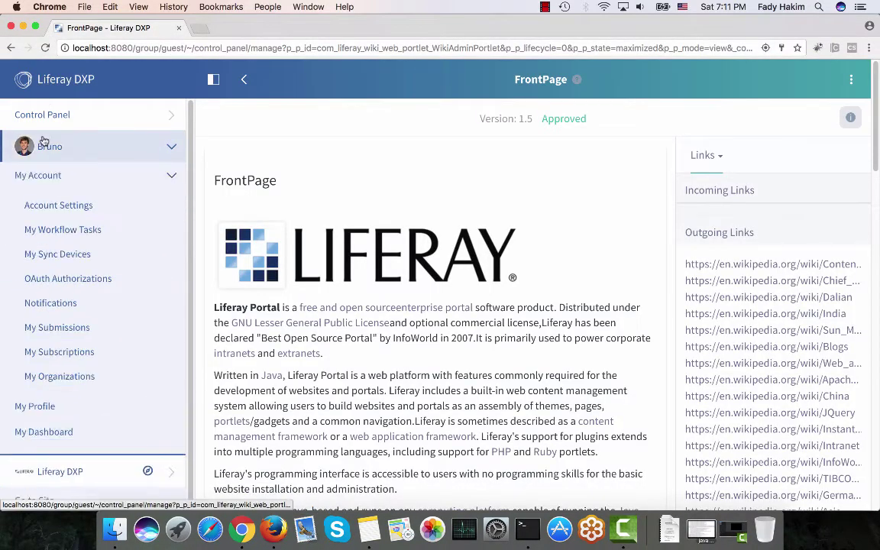
left_click(46, 455)
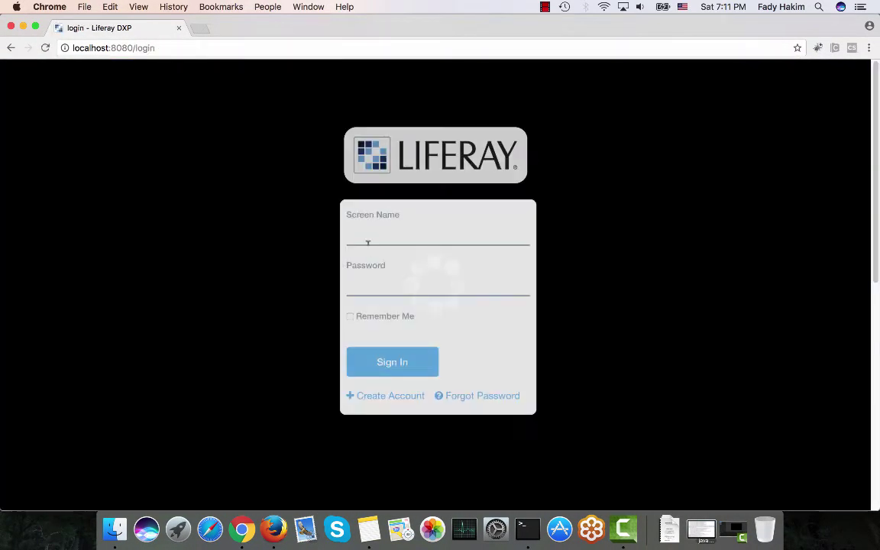
left_click(370, 238)
type("ric")
key("BackSpace")
key("BackSpace")
type("mich")
key("Return")
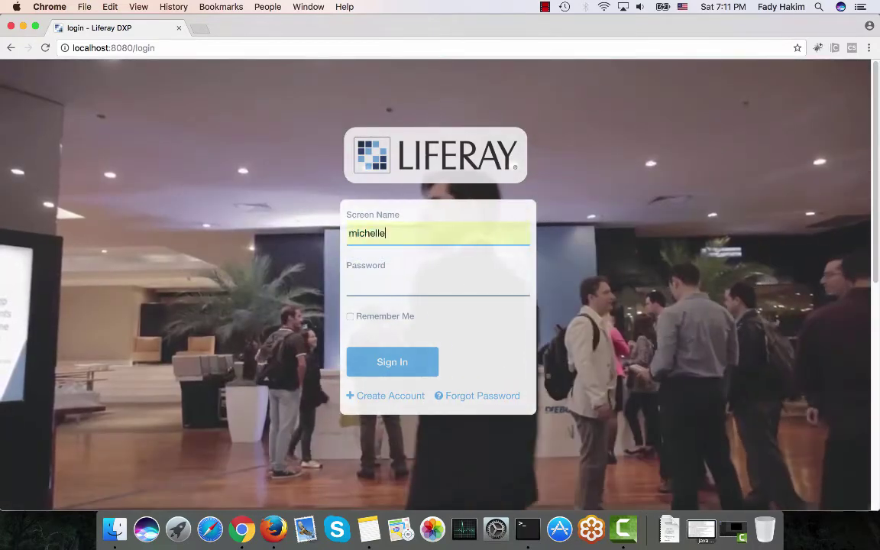
key("Tab")
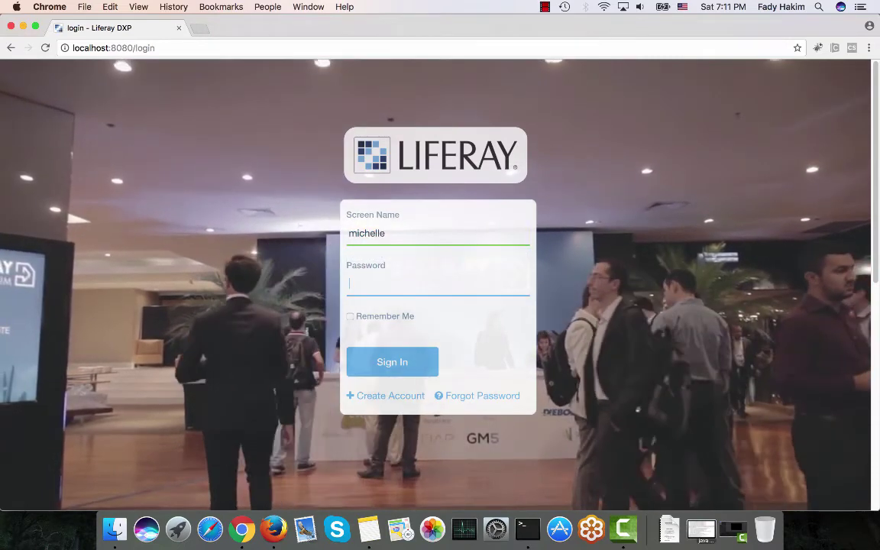
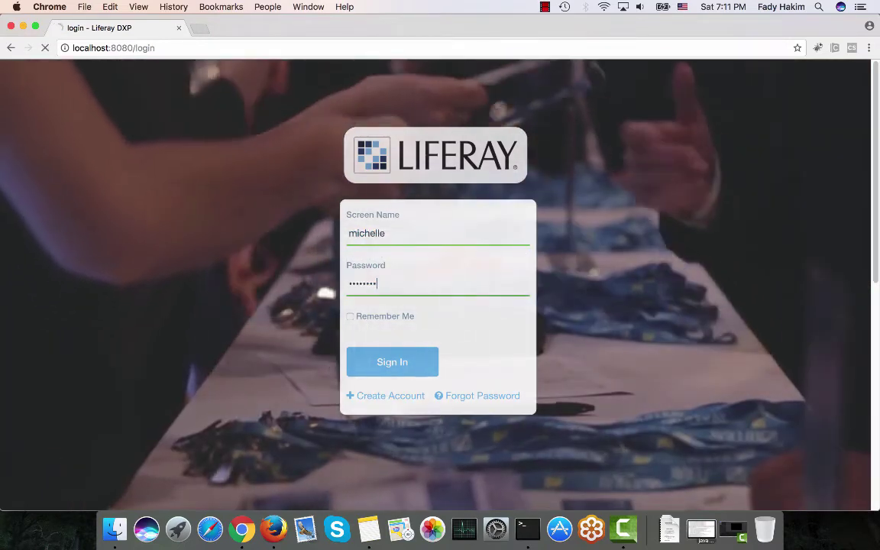
key("Return")
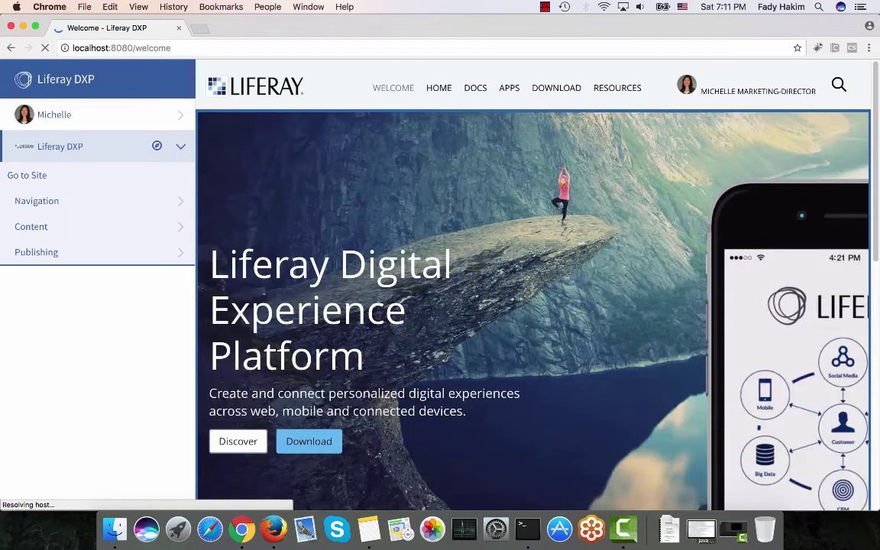
mouse_move(617, 90)
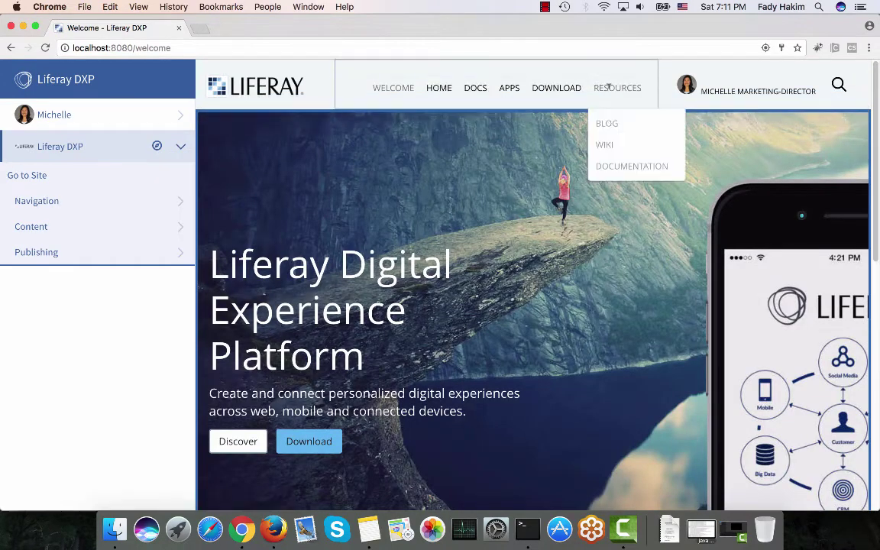
left_click(48, 228)
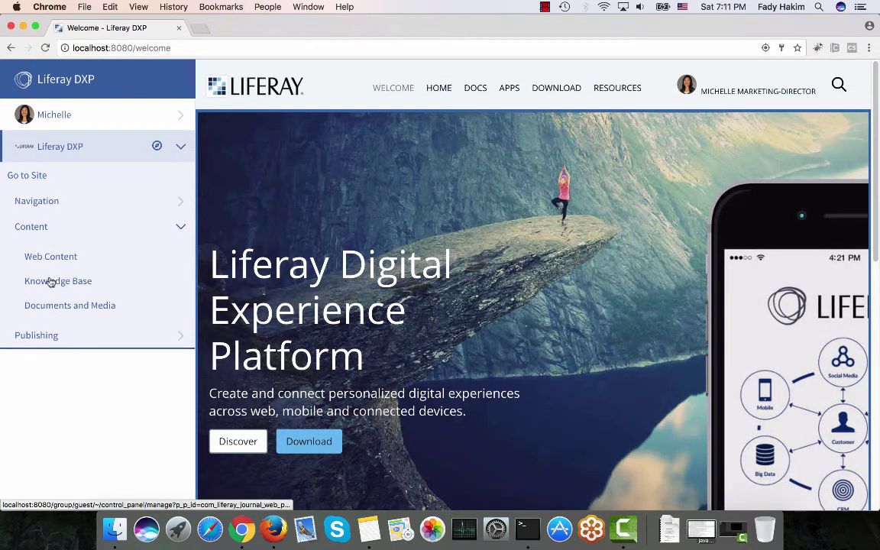
left_click(57, 309)
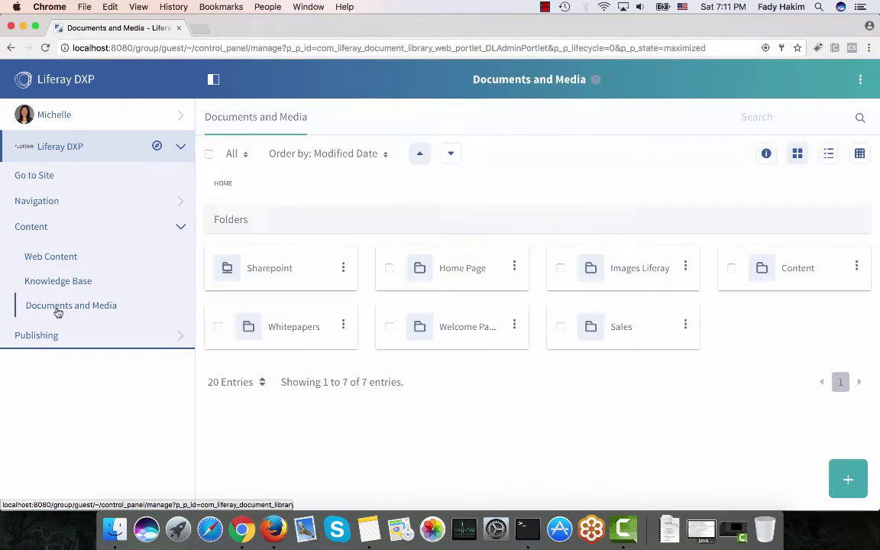
left_click(60, 287)
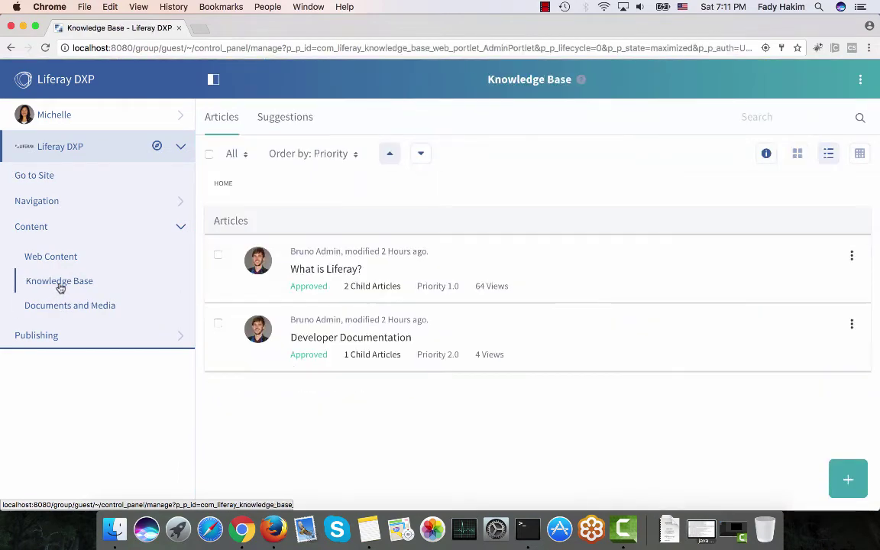
left_click(47, 146)
left_click(61, 144)
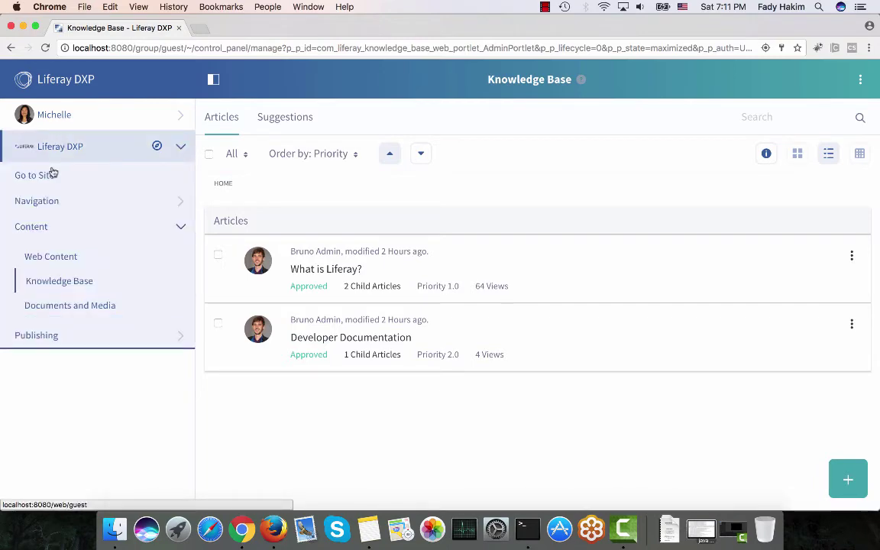
left_click(53, 174)
mouse_move(616, 89)
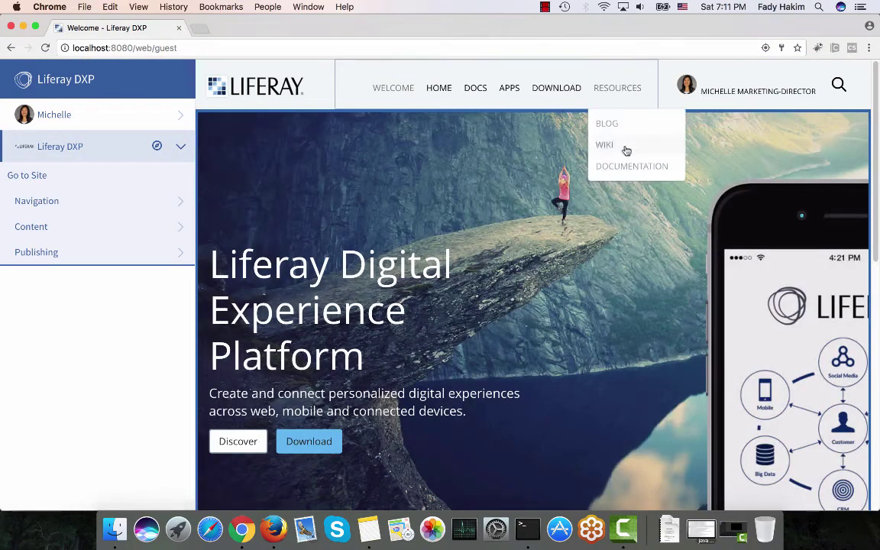
- Open the Documentation page with the side navigation closed and scroll through it
left_click(622, 167)
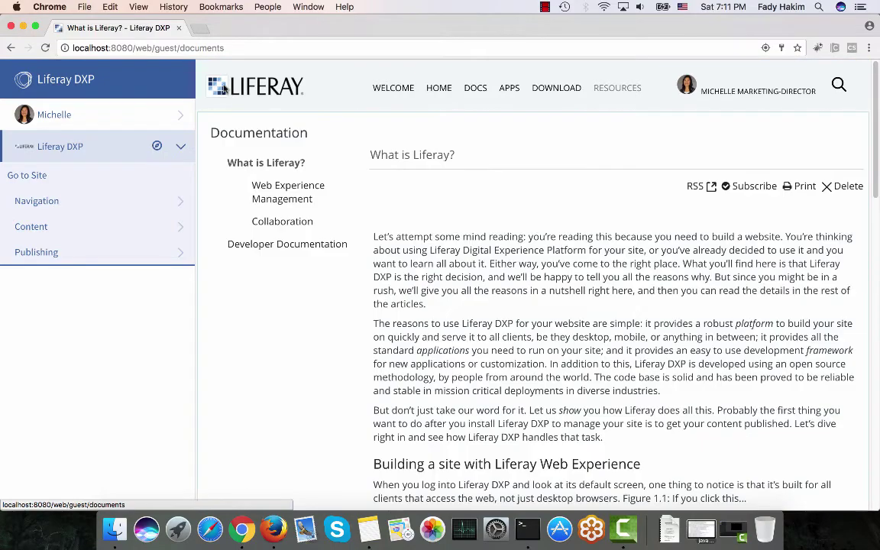
left_click(206, 78)
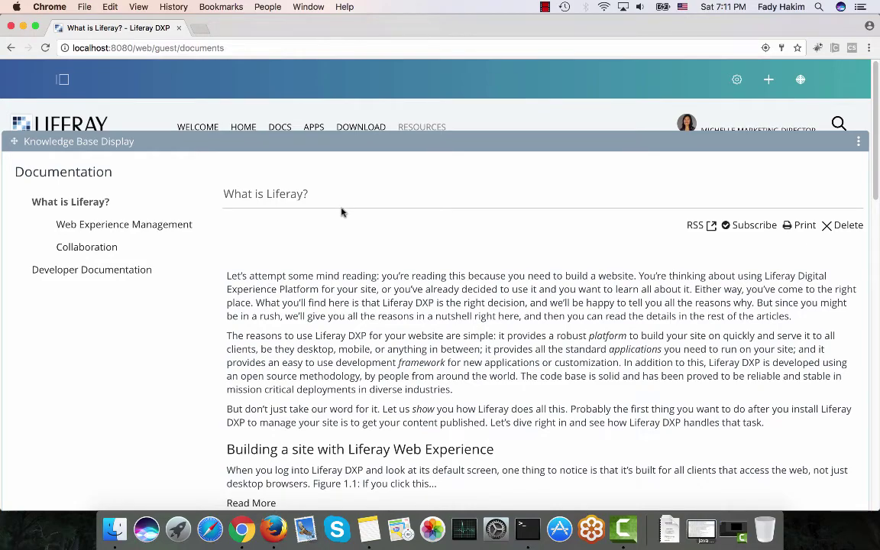
scroll(341, 212, "down", 1)
scroll(341, 212, "down", 6)
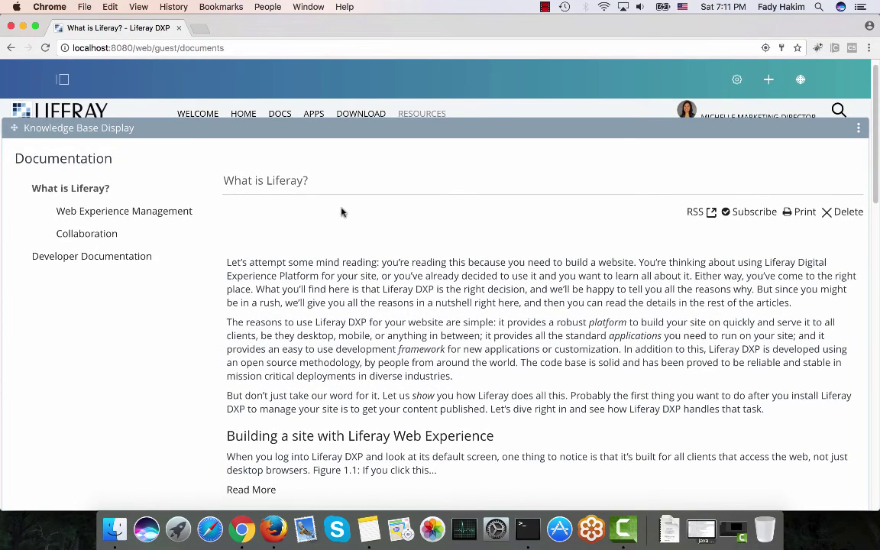
scroll(341, 210, "down", 6)
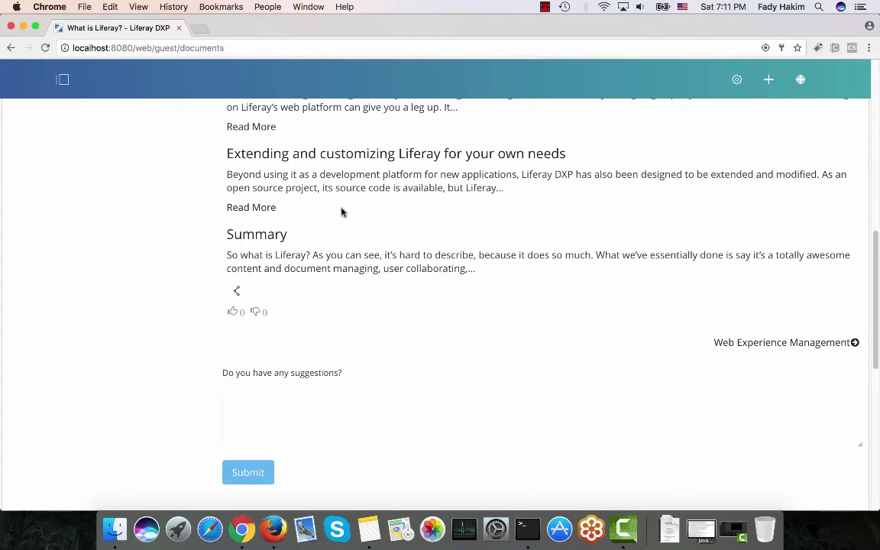
scroll(341, 212, "up", 15)
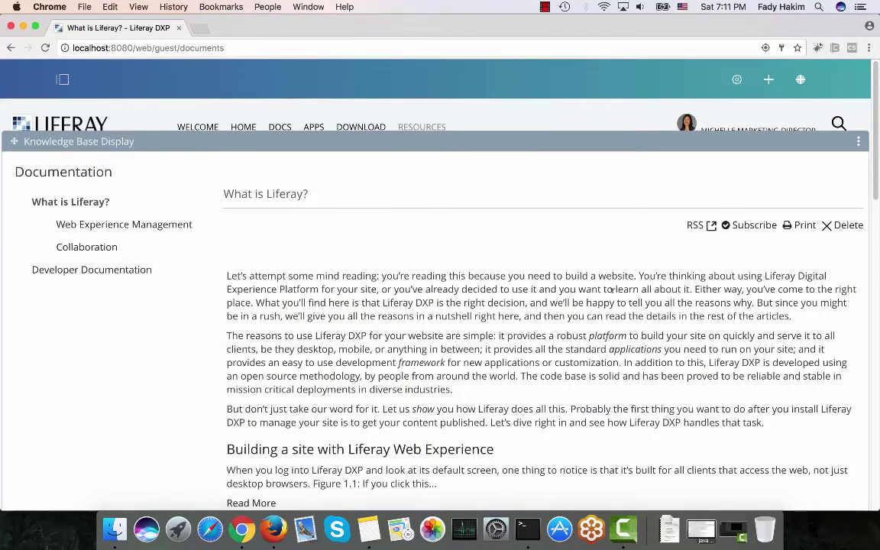
- Browse the Web Experience Management, Collaboration and Developer Documentation articles, ending on What is Liferay?
left_click(72, 225)
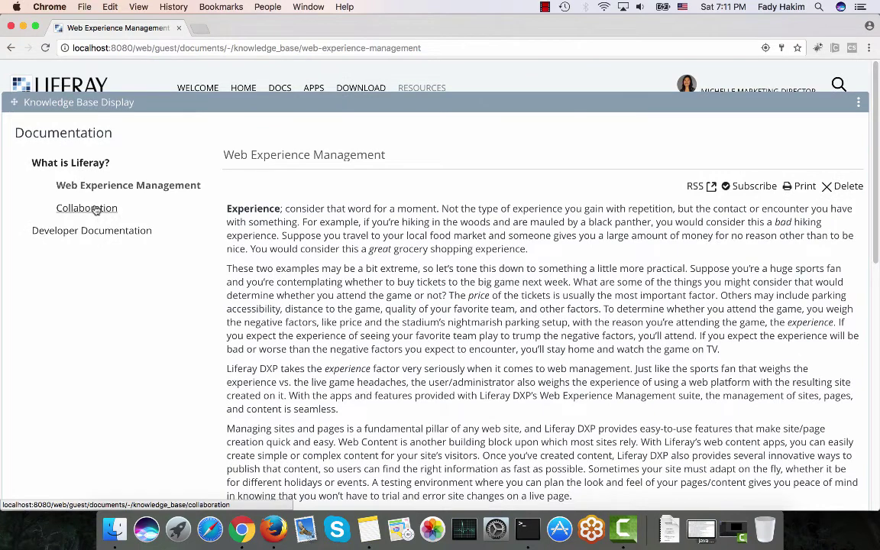
left_click(95, 209)
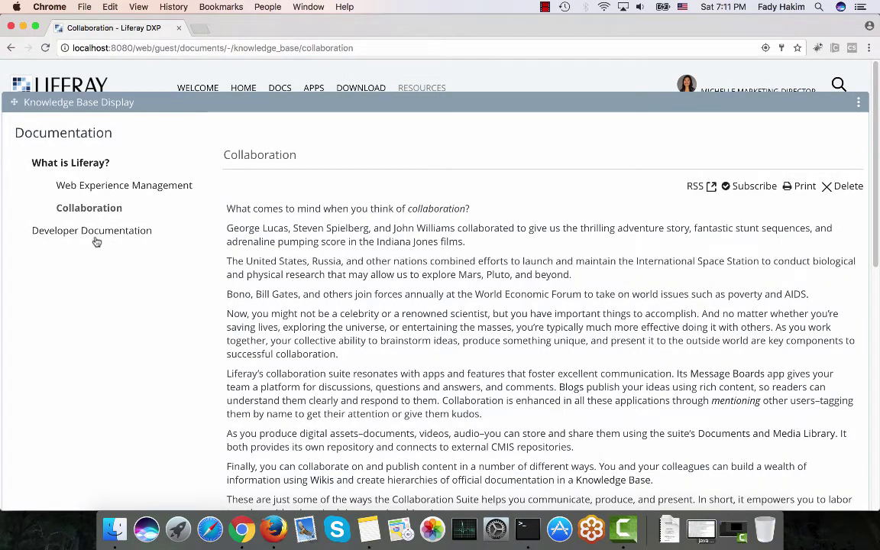
left_click(95, 237)
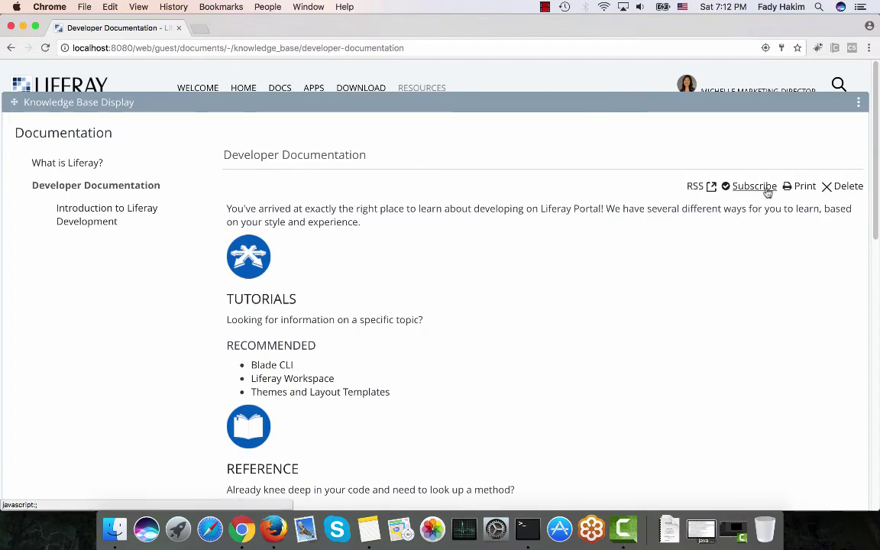
left_click(95, 134)
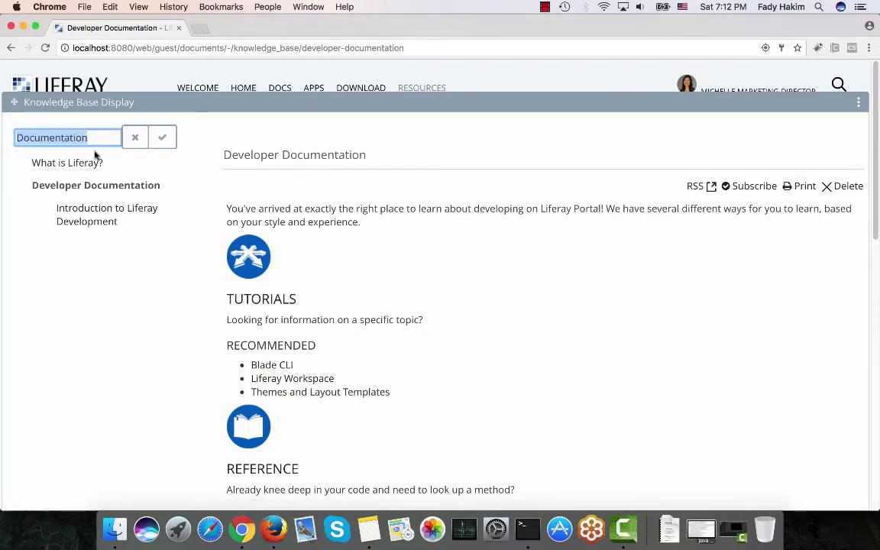
left_click(92, 165)
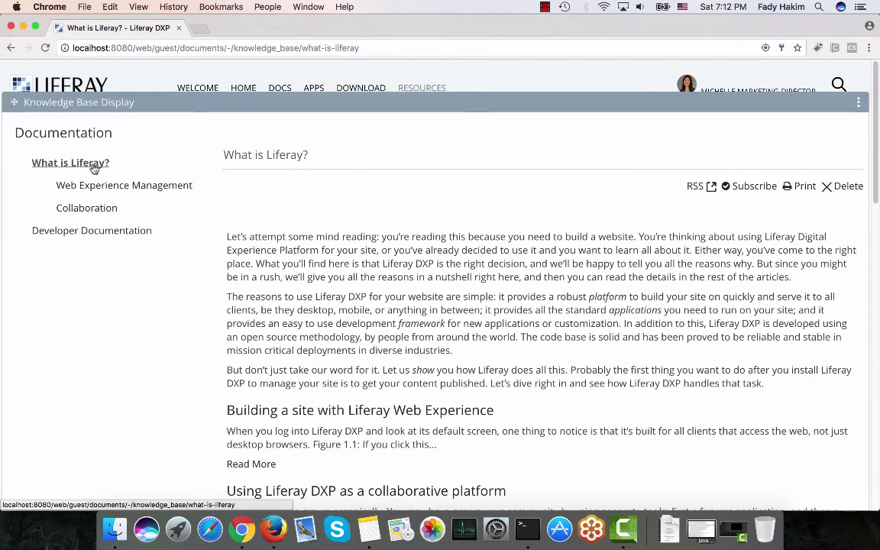
left_click(273, 528)
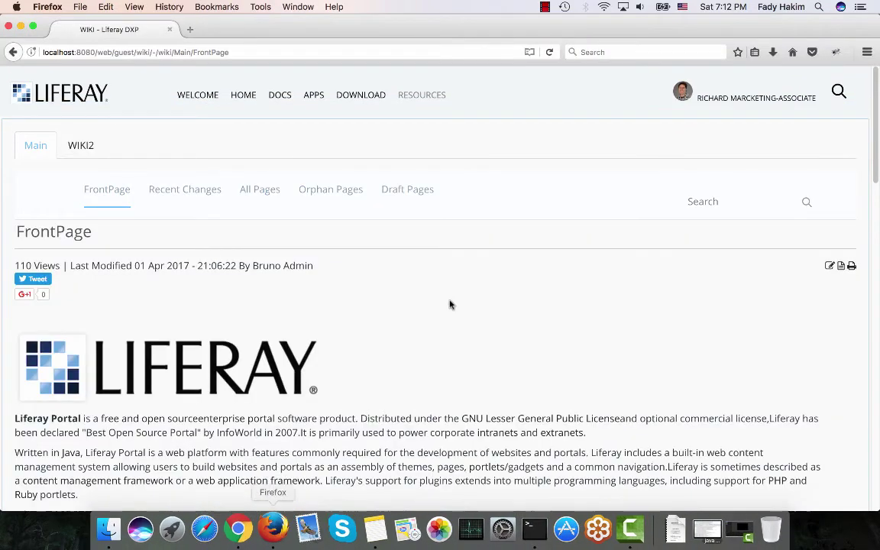
- In Firefox, open Resources > Documentation and reload the What is Liferay? article
mouse_move(417, 94)
left_click(420, 175)
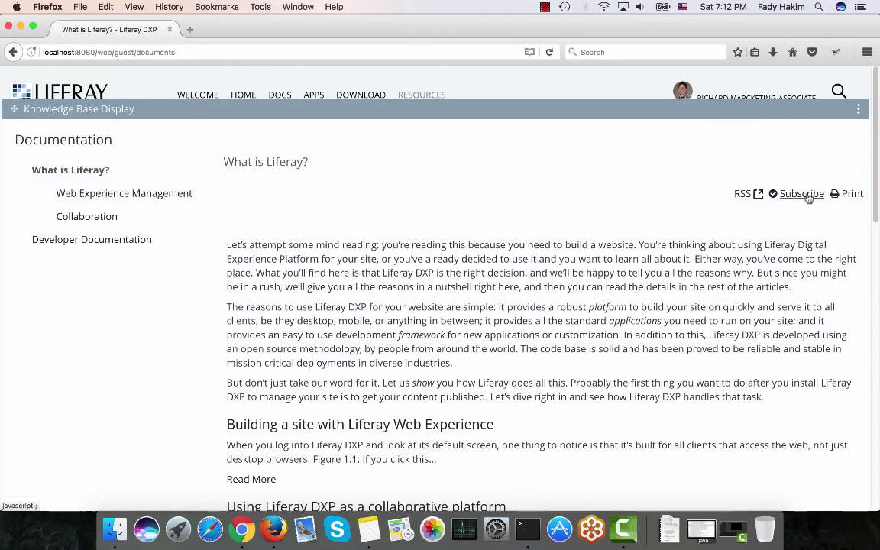
scroll(212, 222, "down", 5)
scroll(212, 222, "down", 1)
scroll(211, 222, "up", 5)
scroll(212, 222, "down", 10)
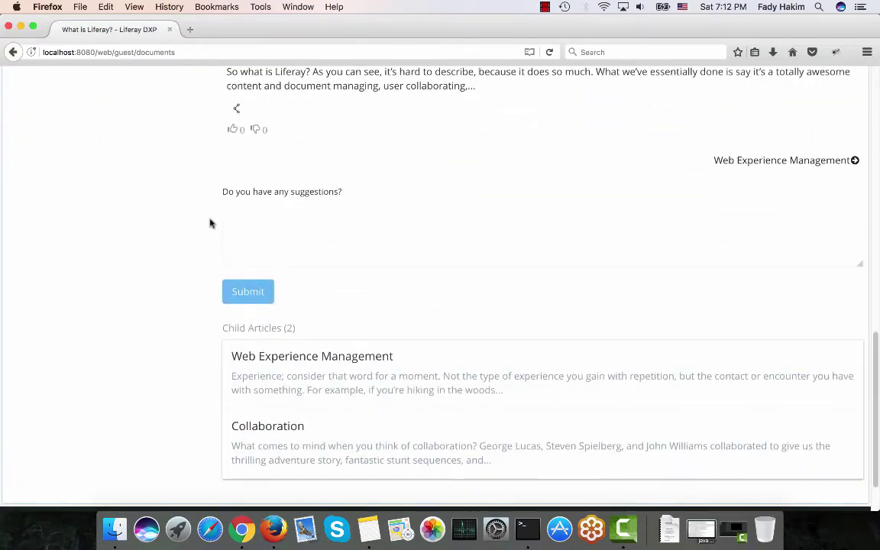
left_click(241, 225)
scroll(243, 229, "up", 10)
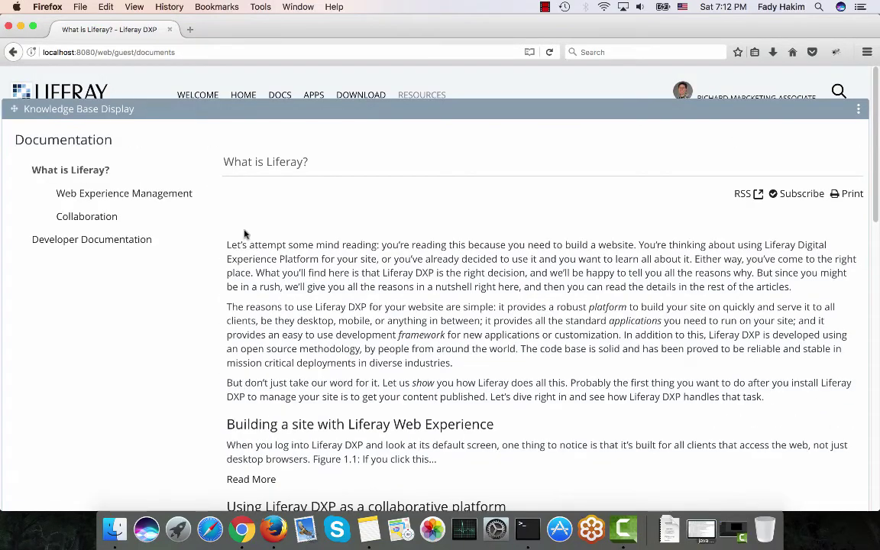
left_click(72, 169)
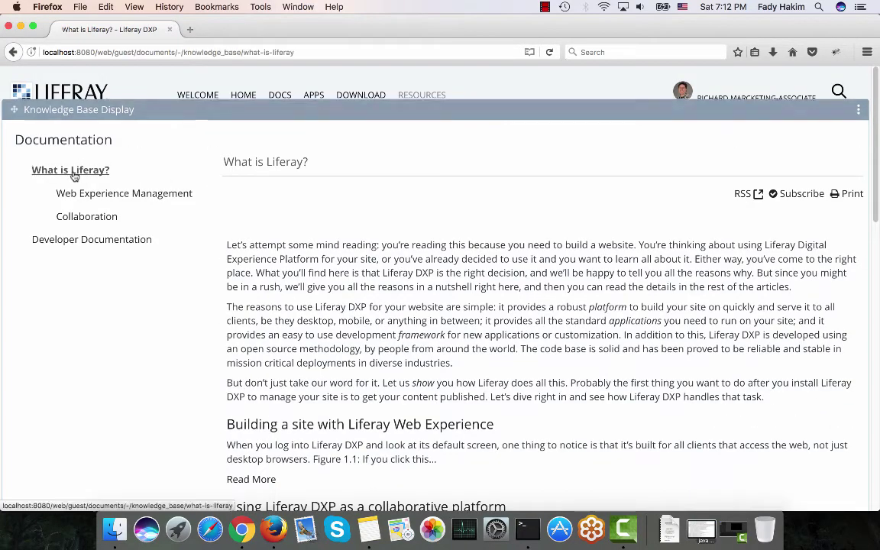
- Submit the suggestion 'Please change the font' on the What is Liferay? article
scroll(182, 299, "down", 10)
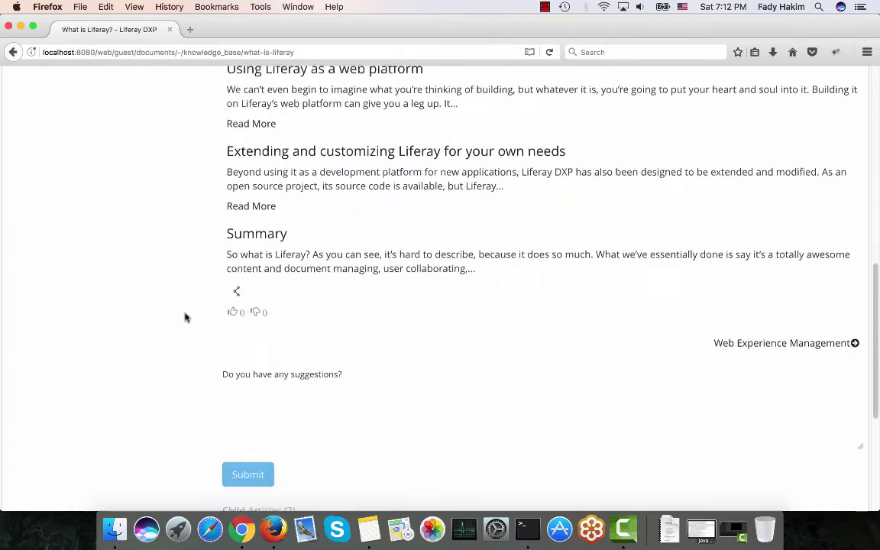
left_click(241, 401)
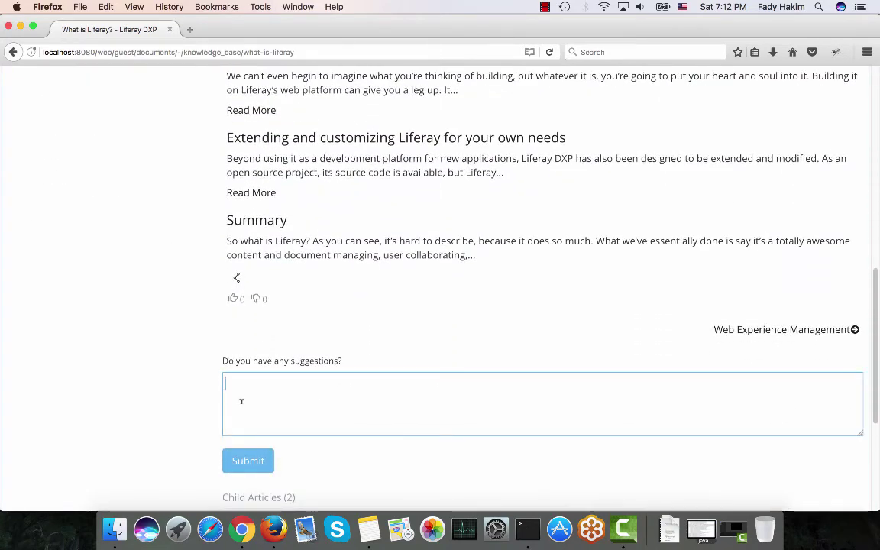
type("Please change the font")
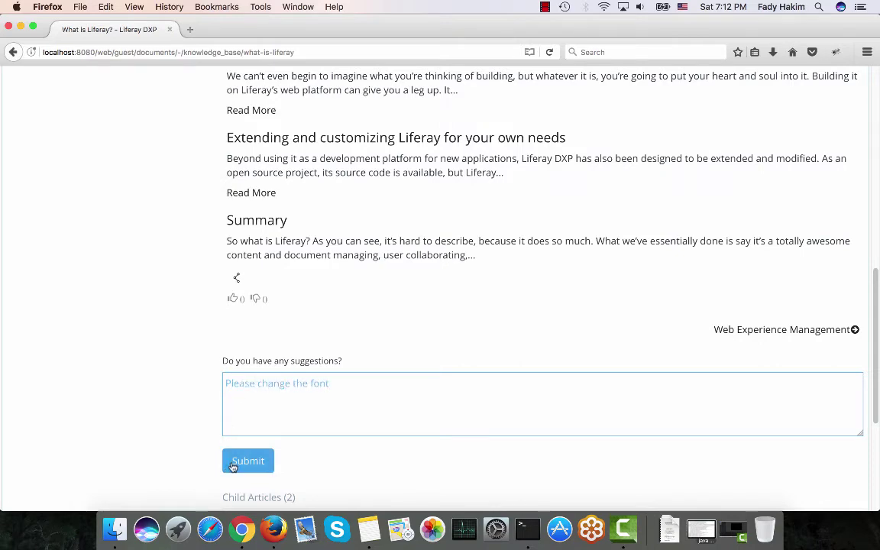
left_click(231, 461)
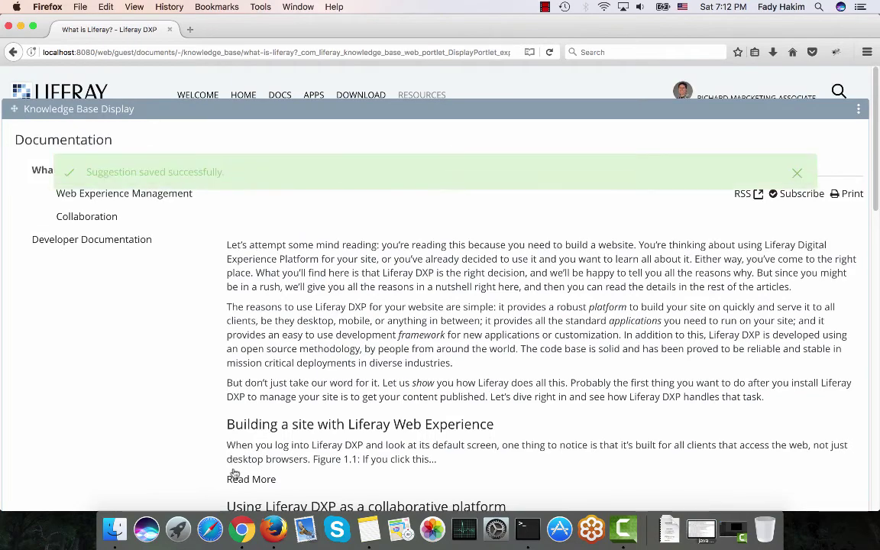
left_click(242, 528)
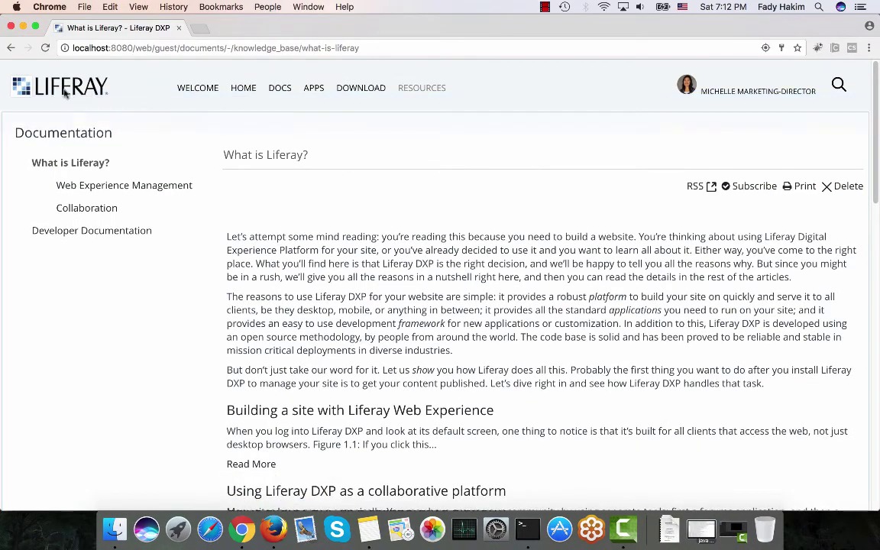
- Go to Content > Knowledge Base and show the Suggestions tab with the new font suggestion
left_click(61, 80)
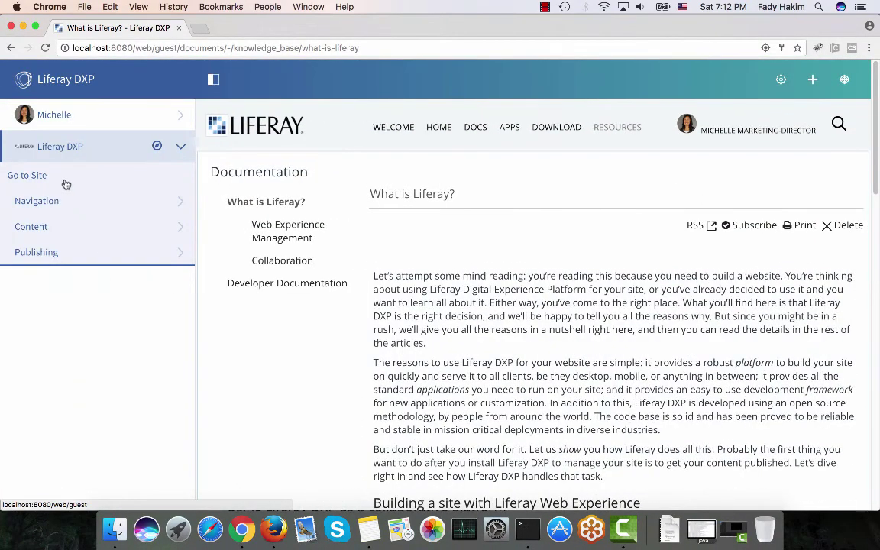
left_click(66, 182)
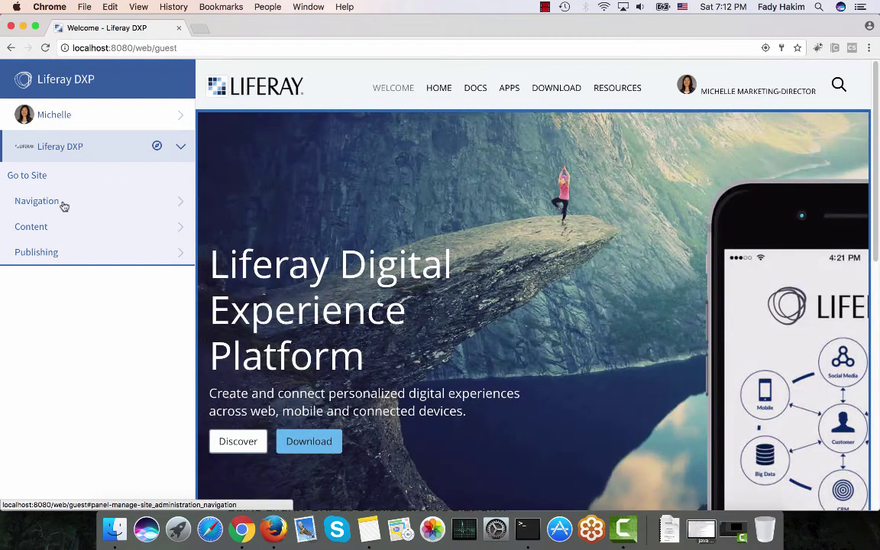
left_click(61, 202)
left_click(70, 204)
left_click(71, 229)
left_click(61, 283)
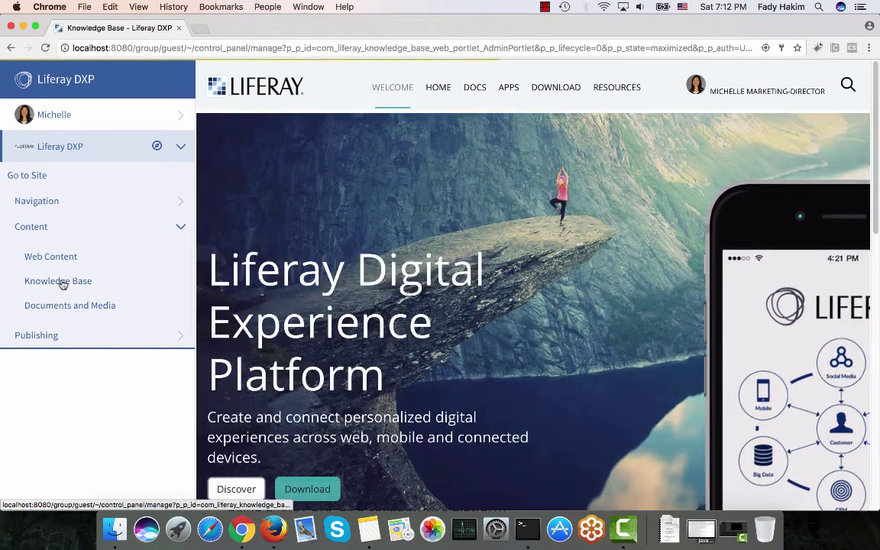
left_click(298, 116)
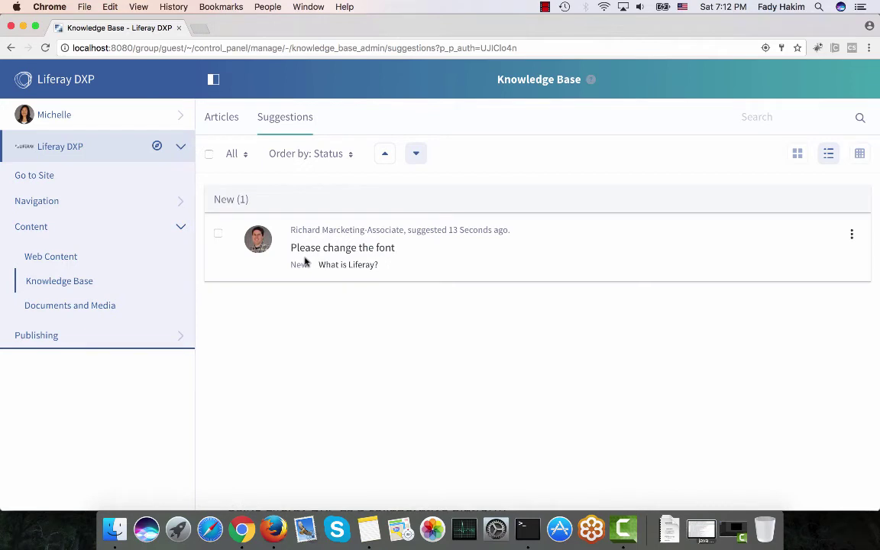
- Move the 'Please change the font' suggestion from New to In Progress
left_click(851, 233)
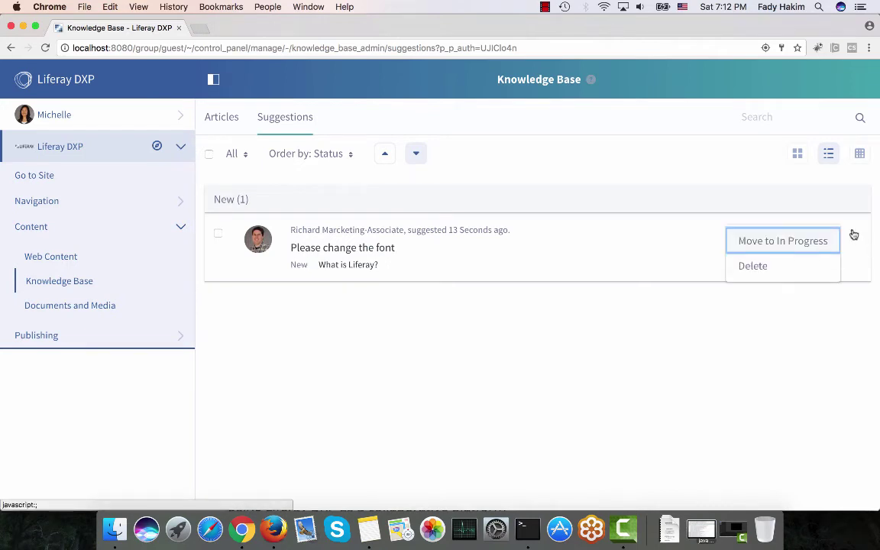
left_click(808, 243)
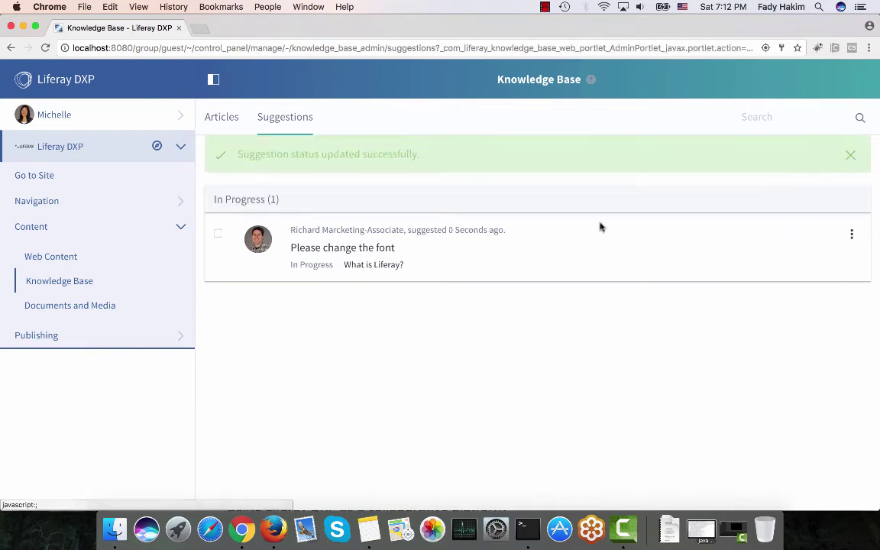
left_click(850, 158)
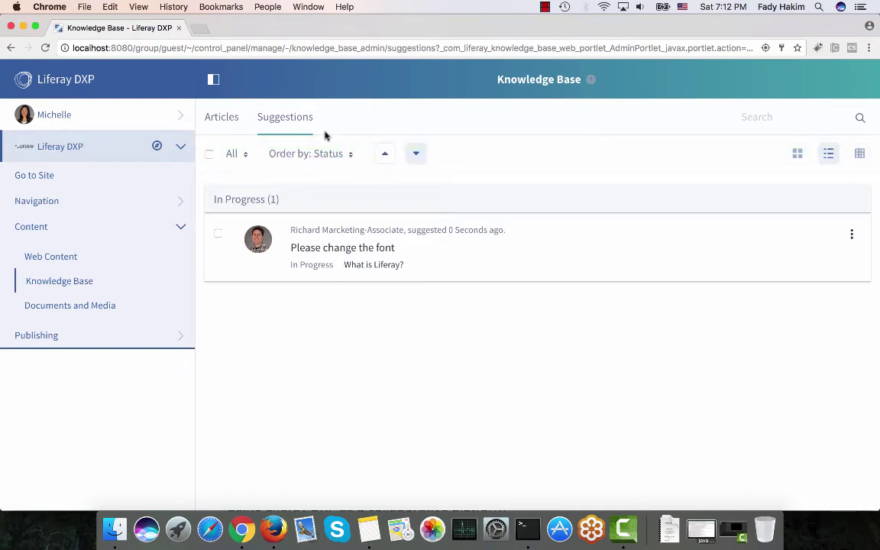
- Refresh the suggestions view, recheck the suggestion's actions, then show the Knowledge Base articles list
left_click(297, 123)
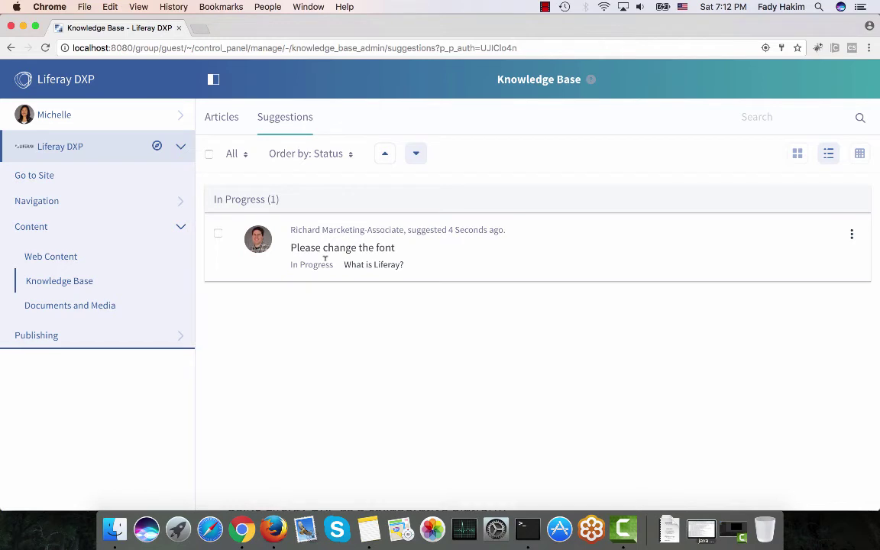
left_click(852, 236)
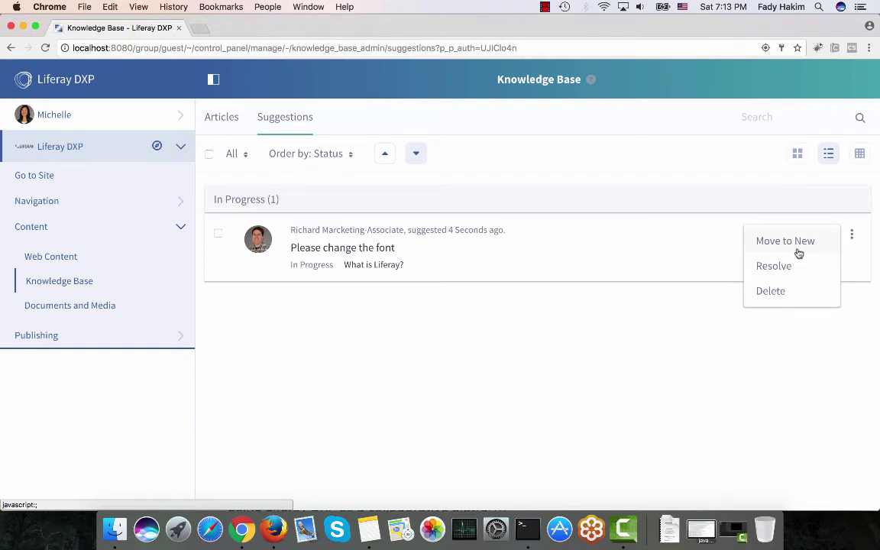
left_click(238, 120)
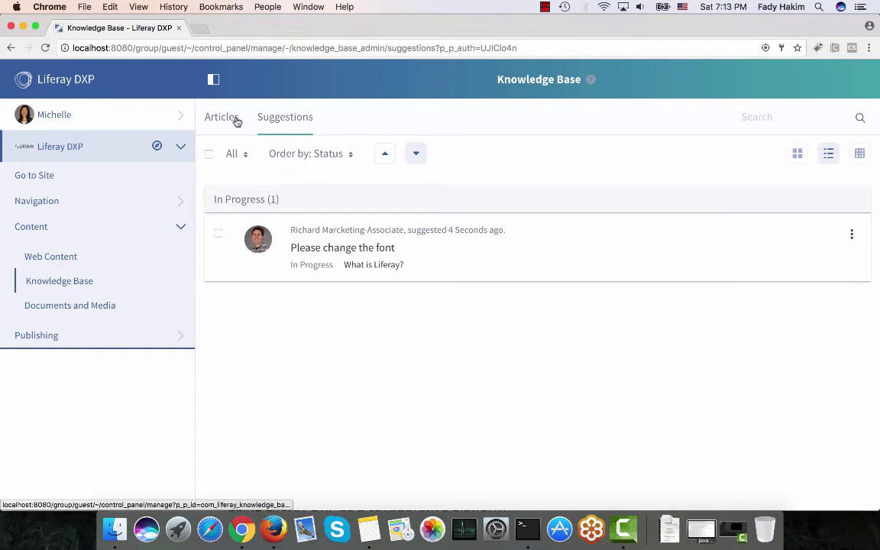
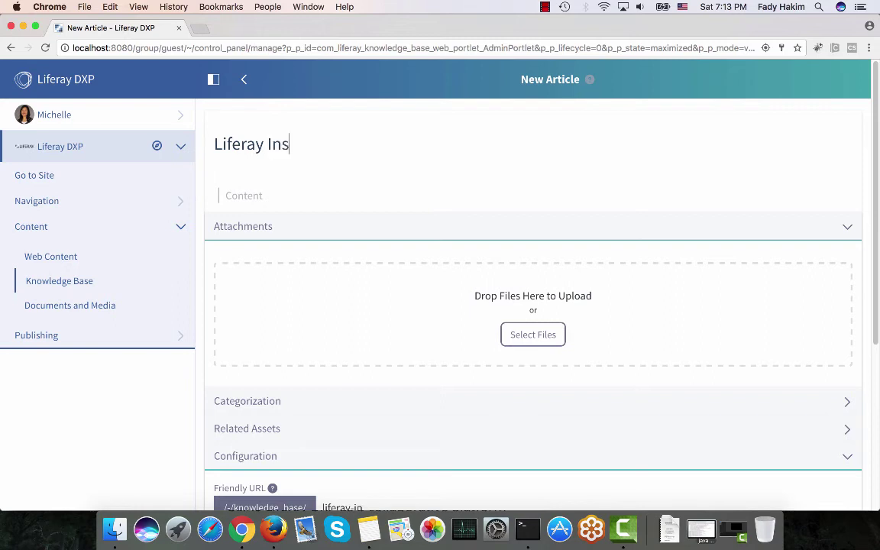
- Finish the title 'Liferay Installation' and paste the note's two quoted paragraphs into the article body
type("on")
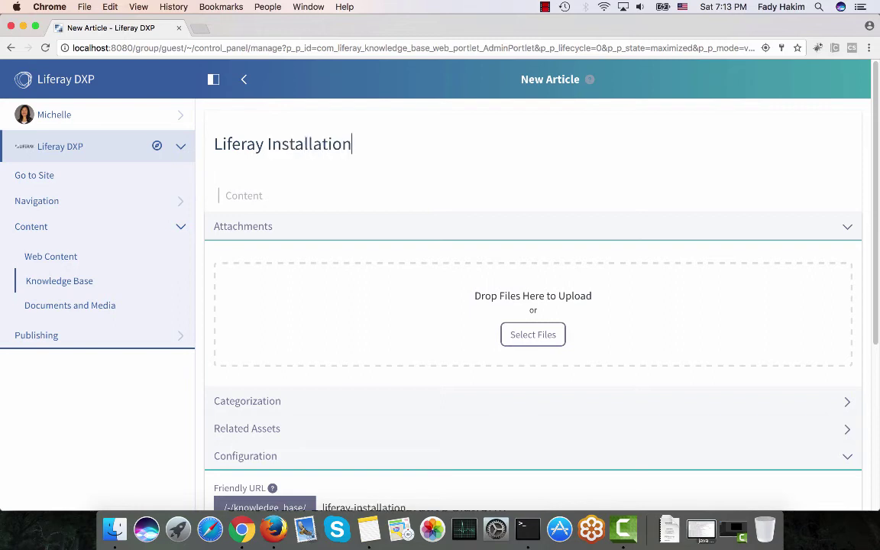
left_click(347, 192)
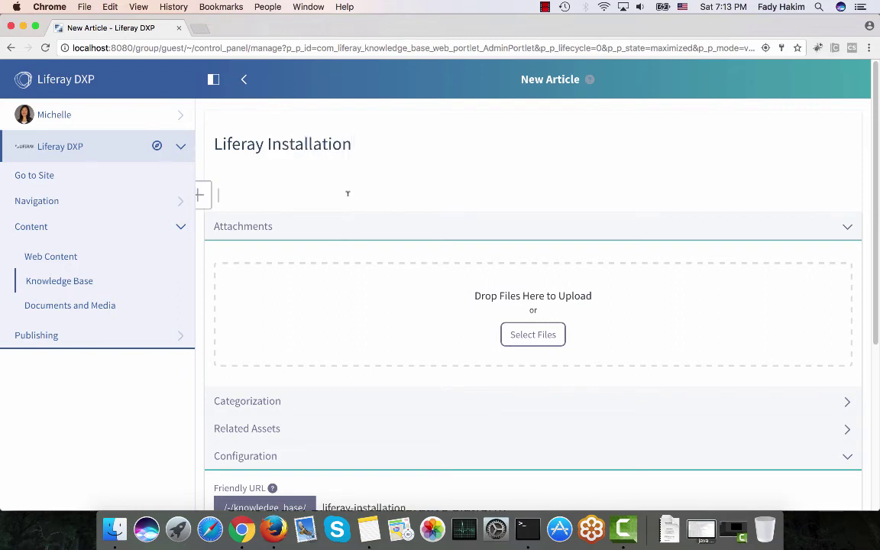
left_click(373, 526)
left_click_drag(400, 315, 280, 160)
key("super+c")
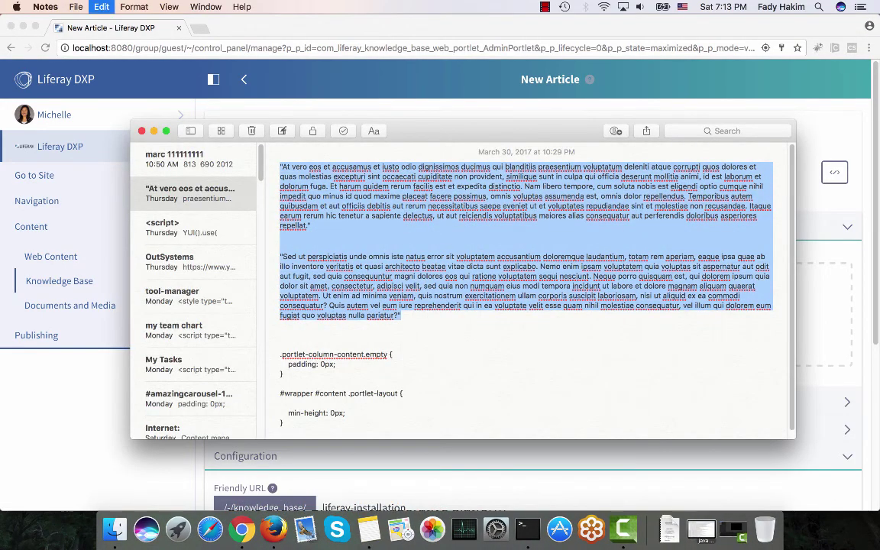
key("super+Tab")
key("super+v")
scroll(300, 206, "down", 10)
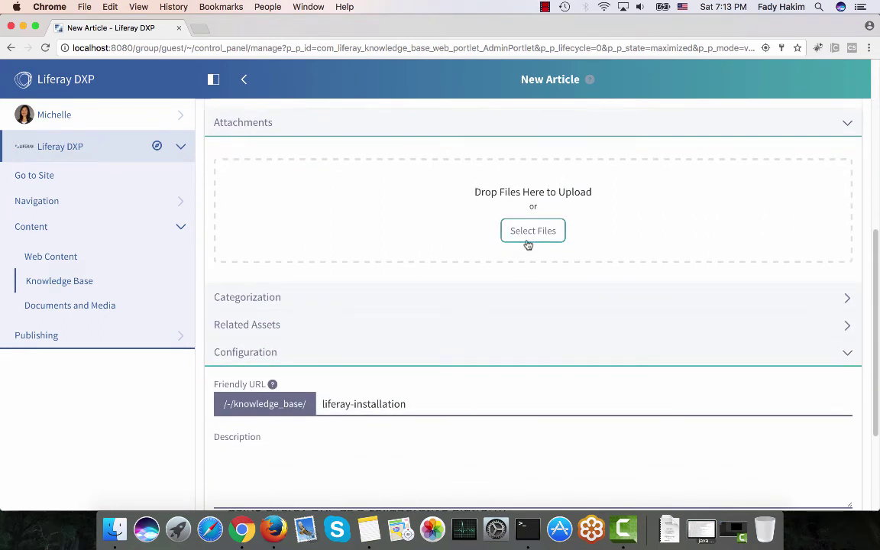
- Expand the Categorization and Related Assets sections and scroll to the bottom of the form
left_click(284, 302)
scroll(285, 307, "down", 2)
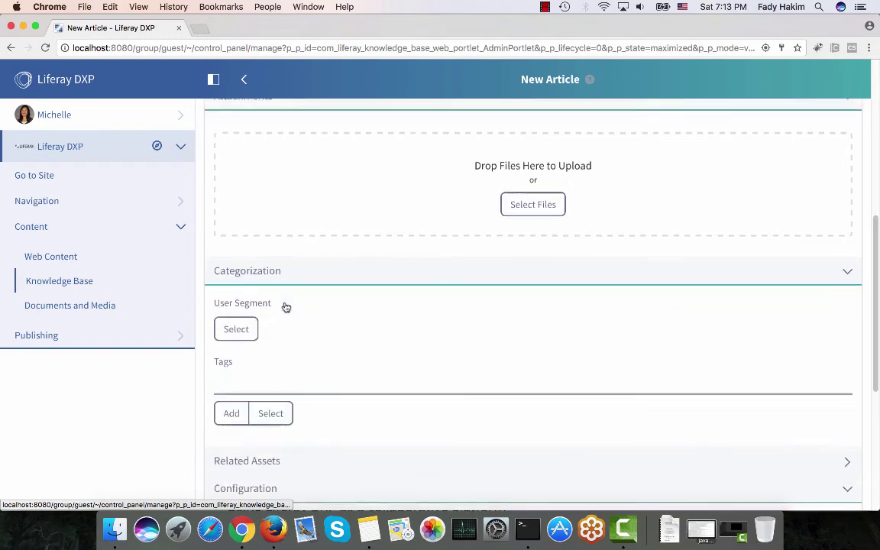
scroll(286, 306, "down", 3)
left_click(284, 295)
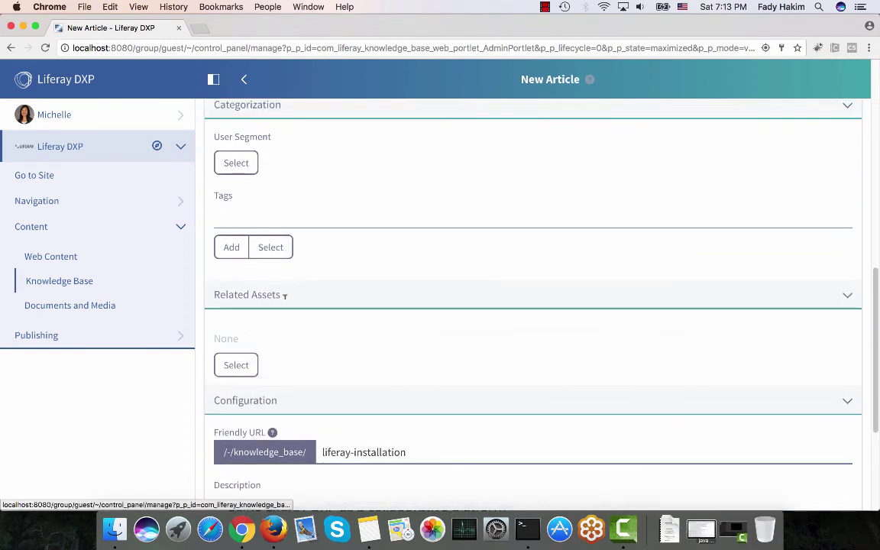
scroll(285, 302, "down", 1)
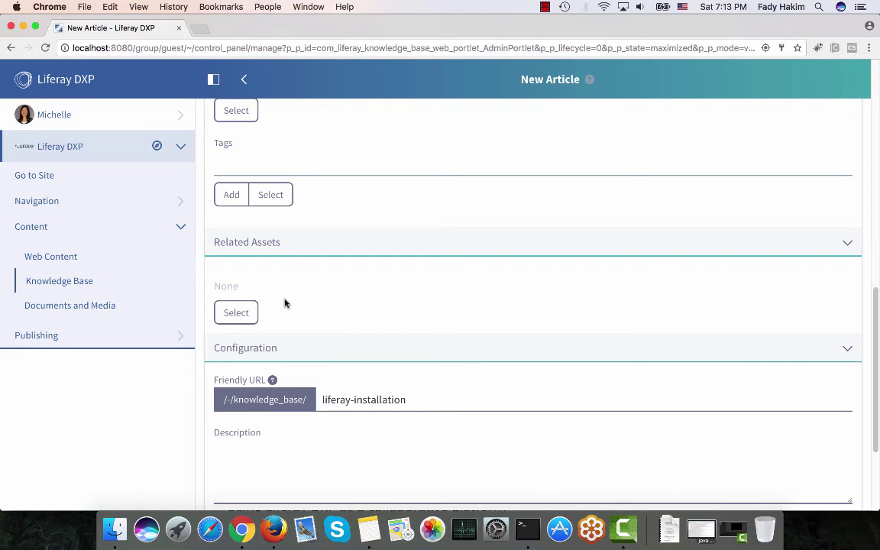
scroll(285, 303, "down", 3)
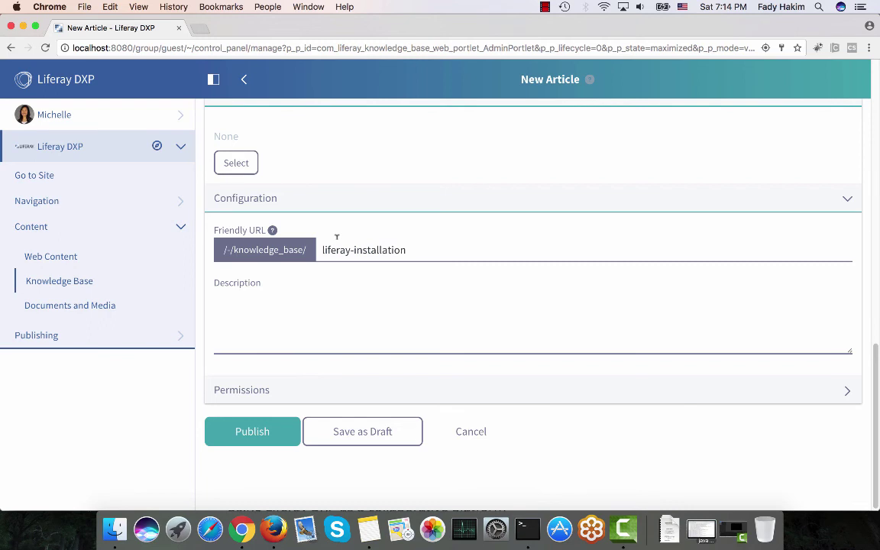
- Publish the Liferay Installation article and open its actions menu in the Knowledge Base list
left_click(266, 430)
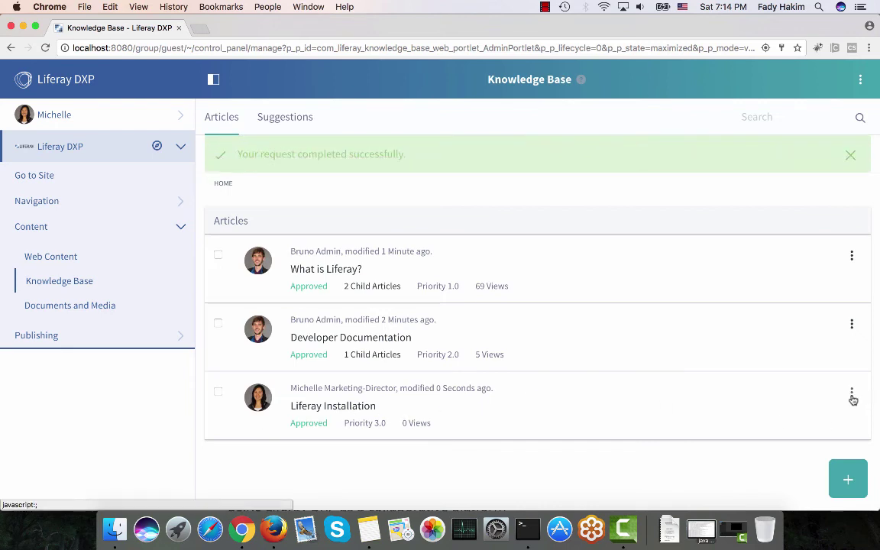
left_click(851, 394)
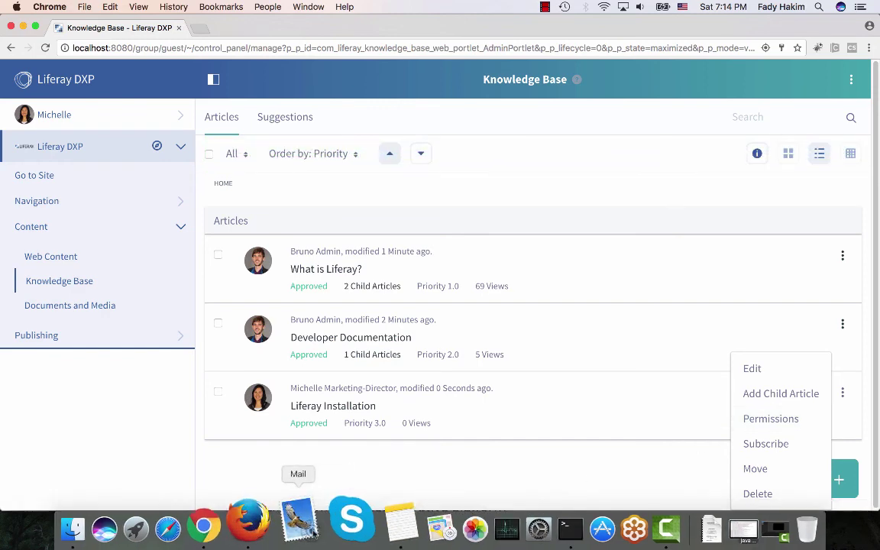
left_click(277, 535)
- Open the Liferay Installation article from the site's Resources > Documentation page
mouse_move(416, 98)
left_click(408, 173)
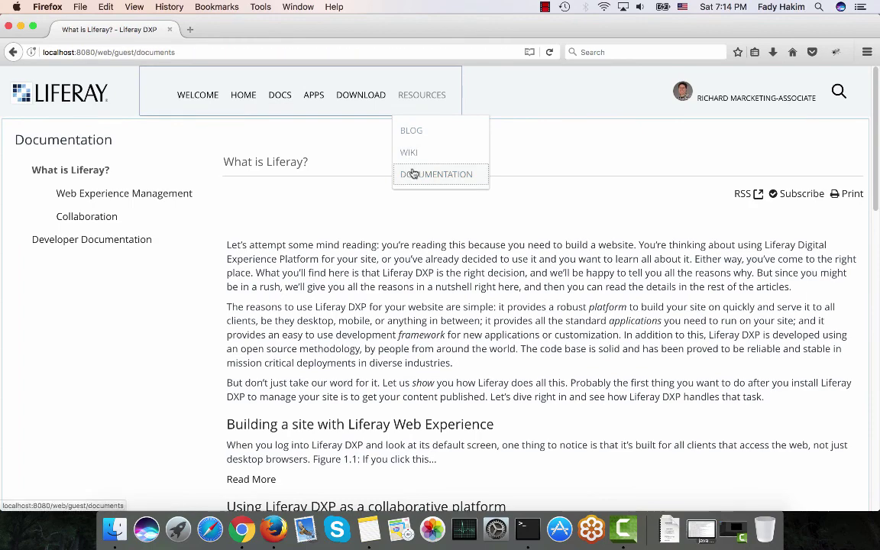
left_click(63, 264)
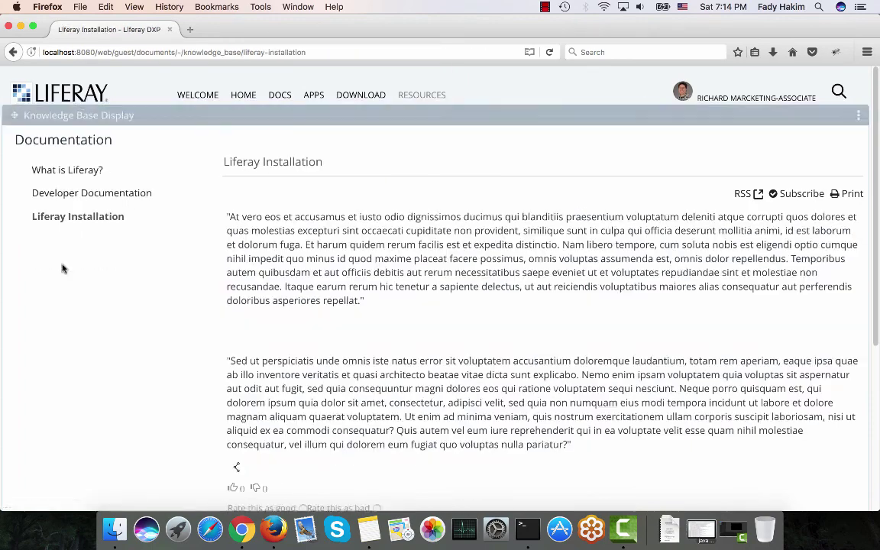
scroll(271, 275, "down", 5)
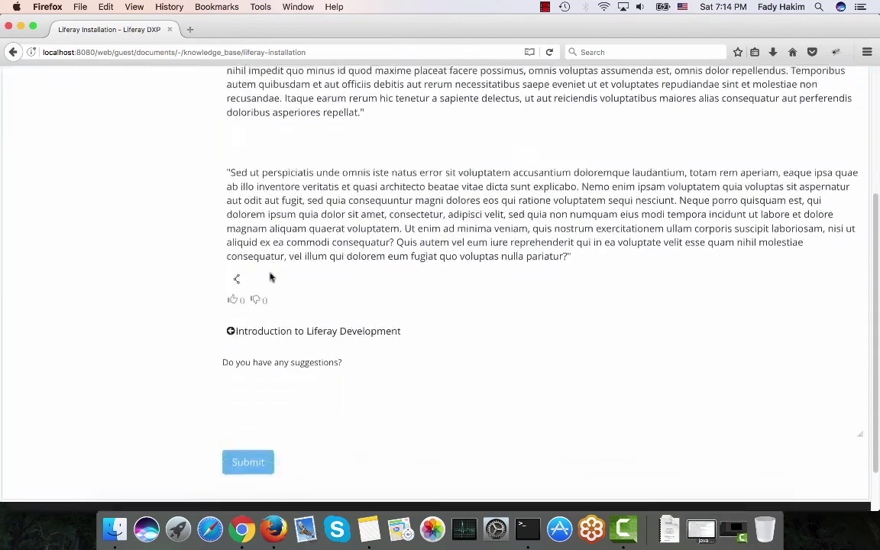
- Look through the published article, then return to the site's Welcome page
left_click(271, 276)
scroll(270, 275, "down", 5)
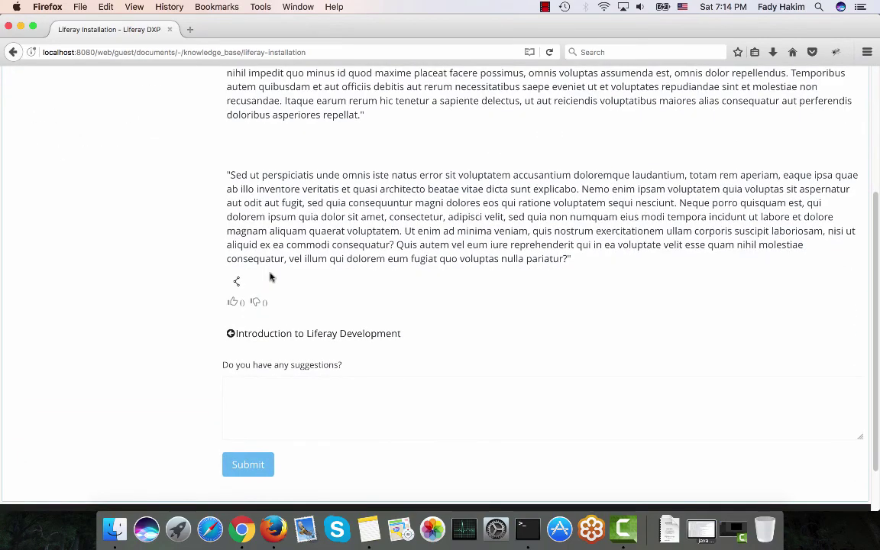
scroll(269, 277, "up", 5)
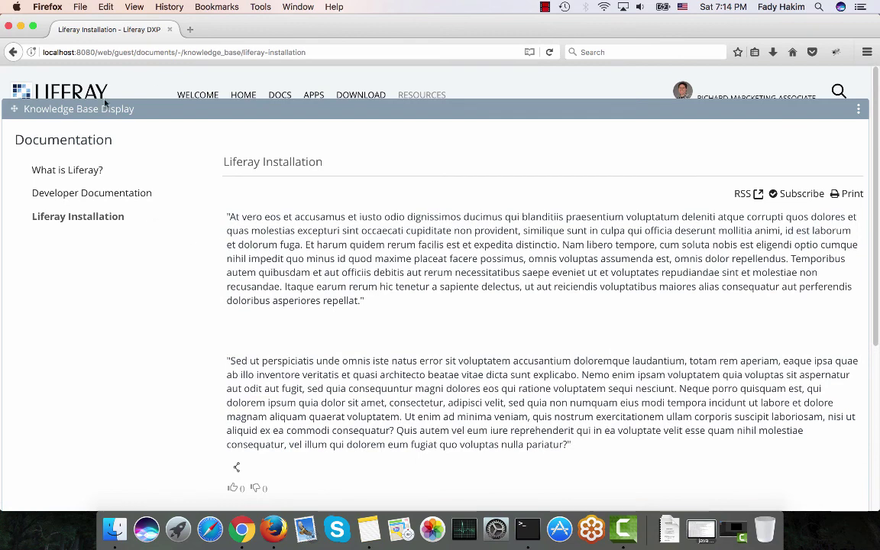
left_click(197, 96)
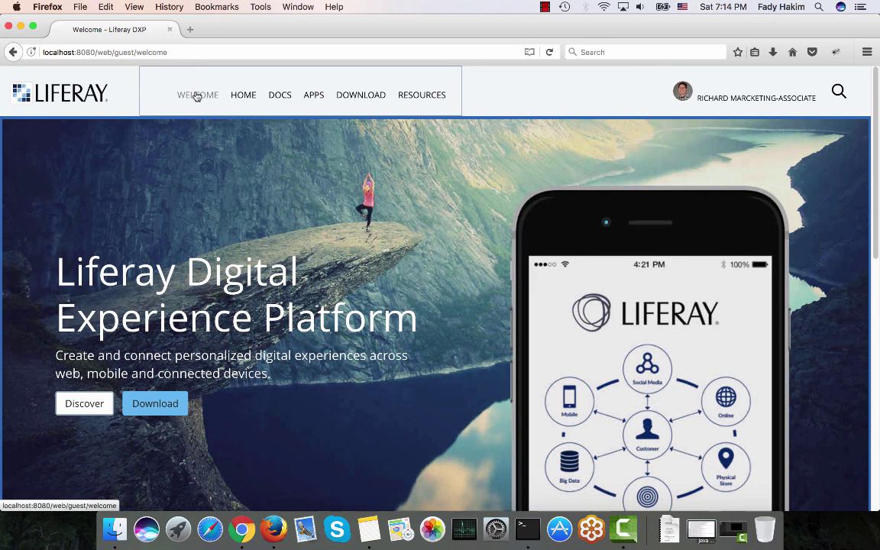
left_click(544, 7)
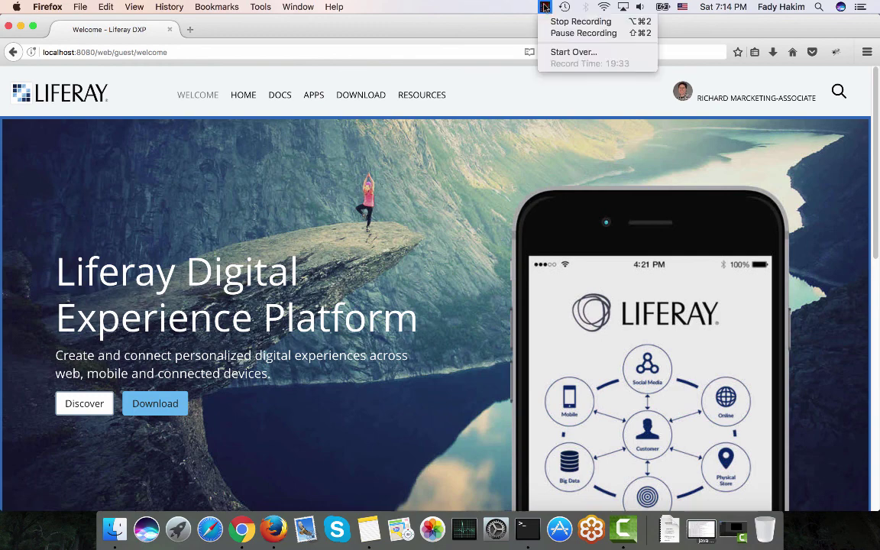